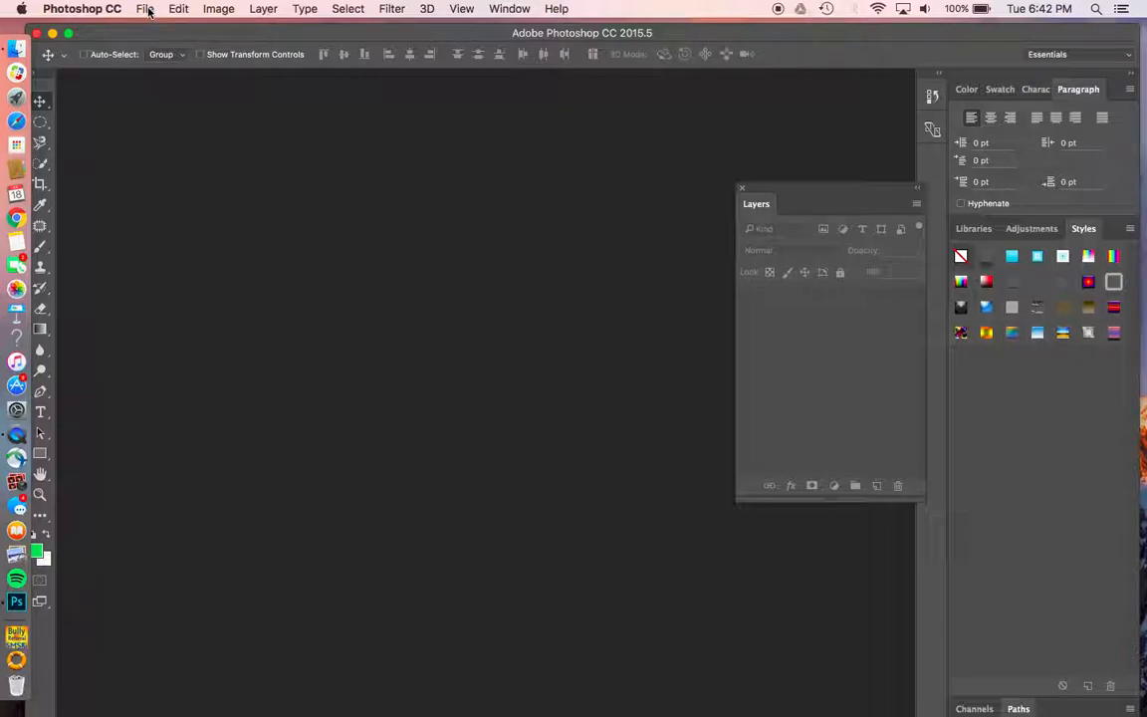
Open the image mastersflag.jpg from the Desktop folder
left_click(145, 9)
left_click(159, 42)
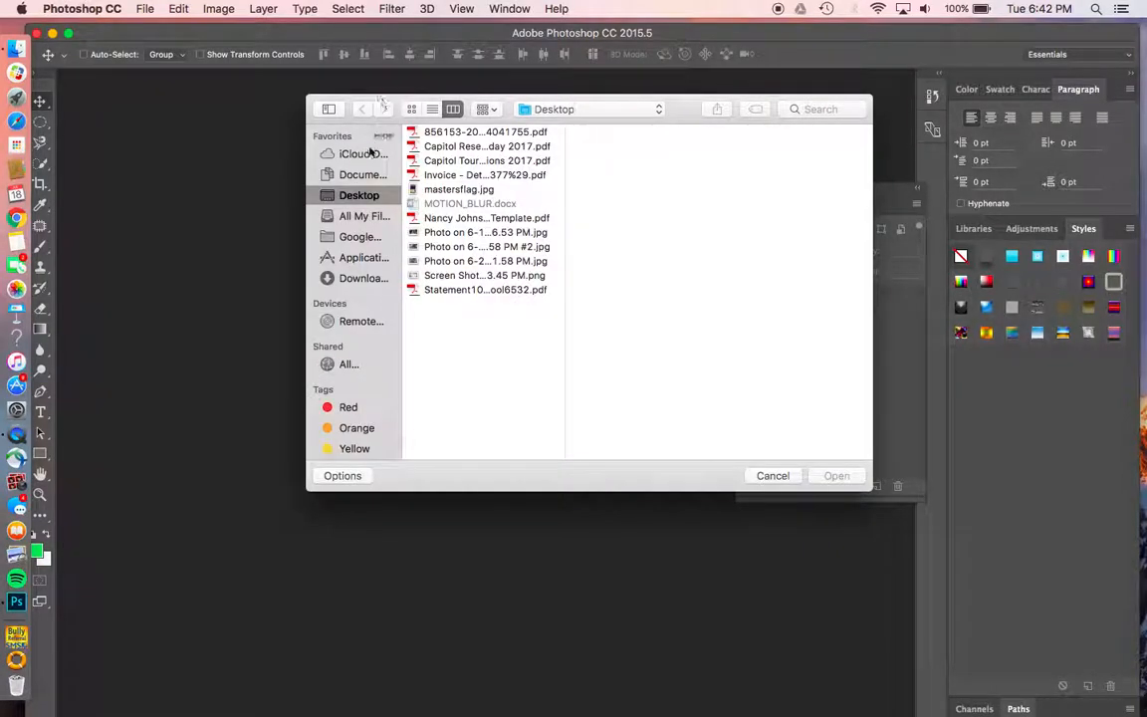
left_click(438, 190)
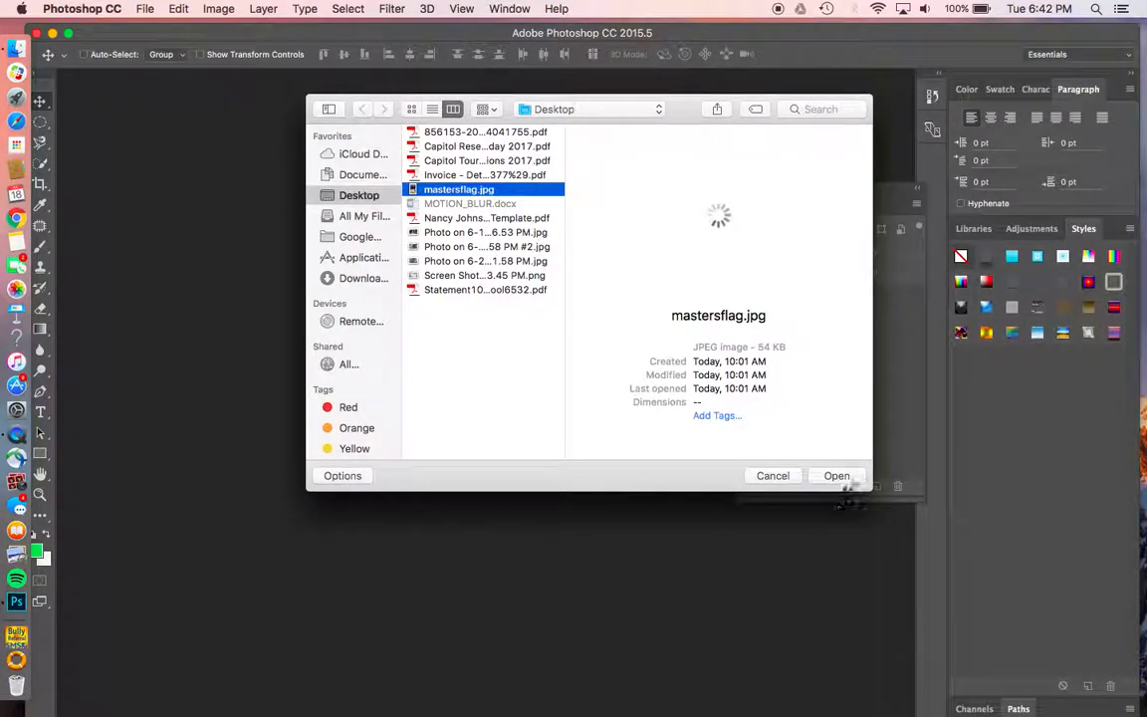
left_click(837, 478)
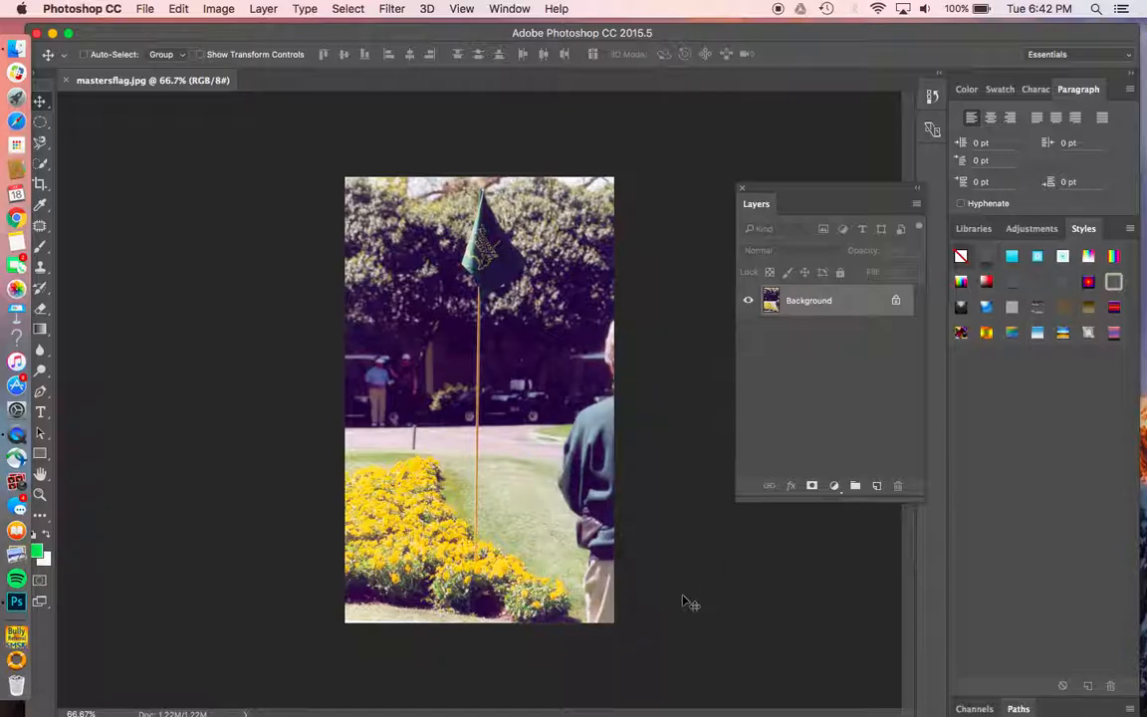
Reposition the floating Layers panel beside the photo, and close and reopen it
left_click_drag(829, 195, 752, 159)
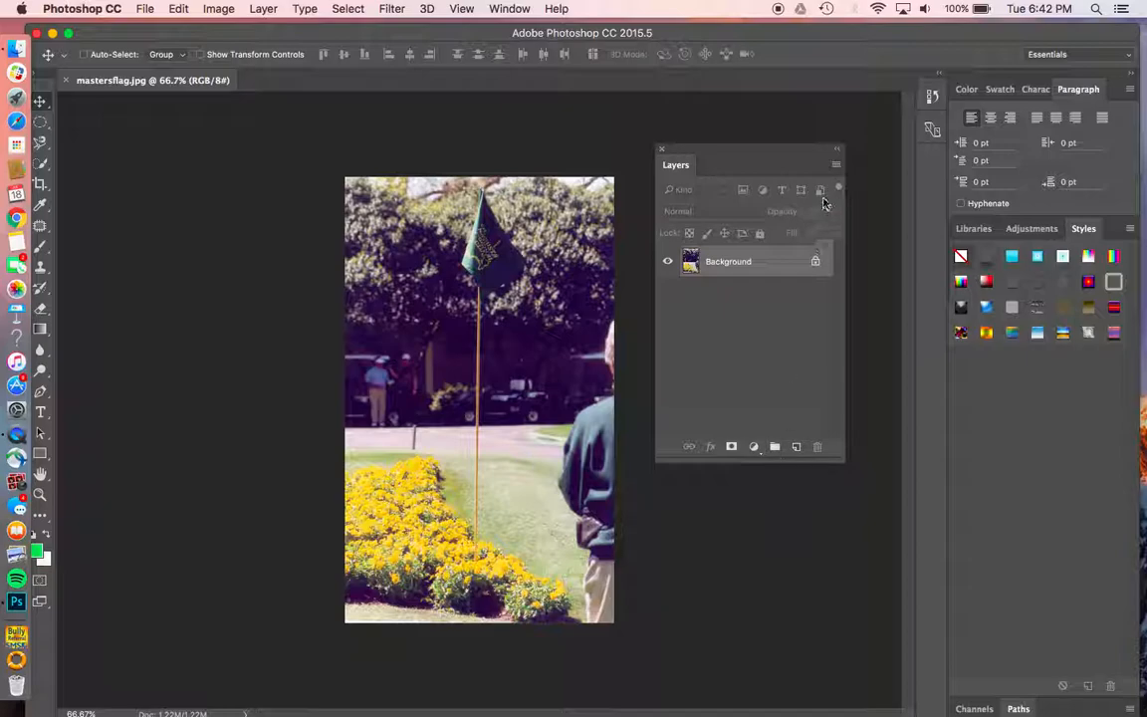
left_click_drag(713, 158, 676, 123)
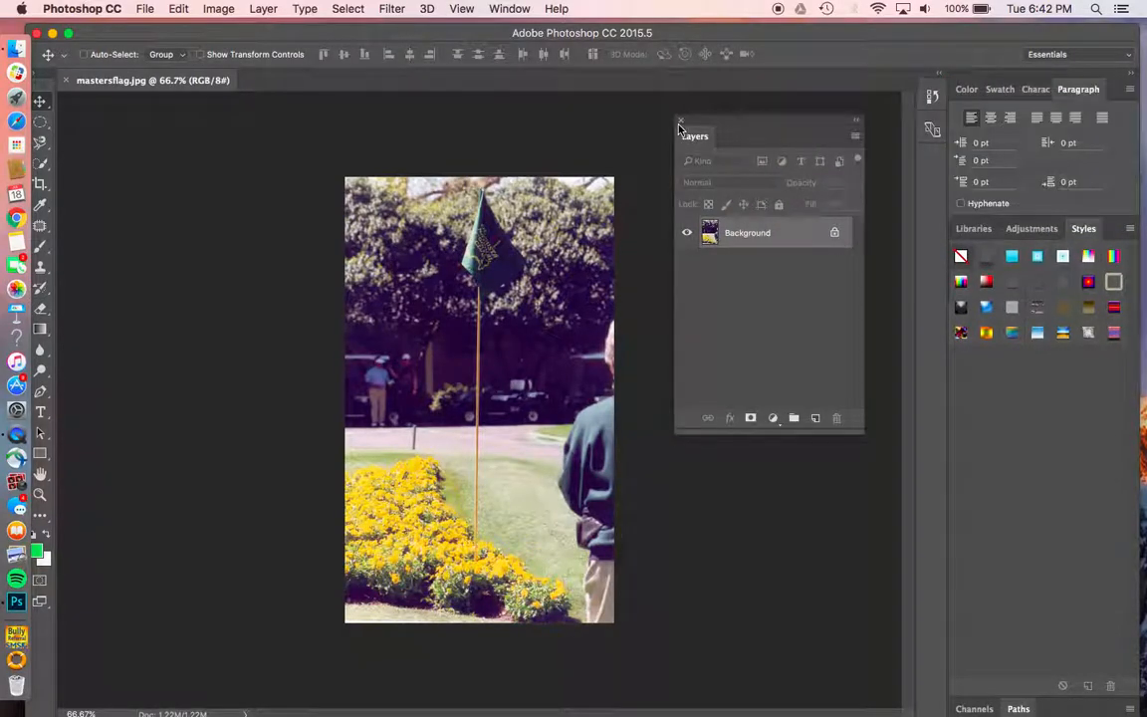
left_click(678, 120)
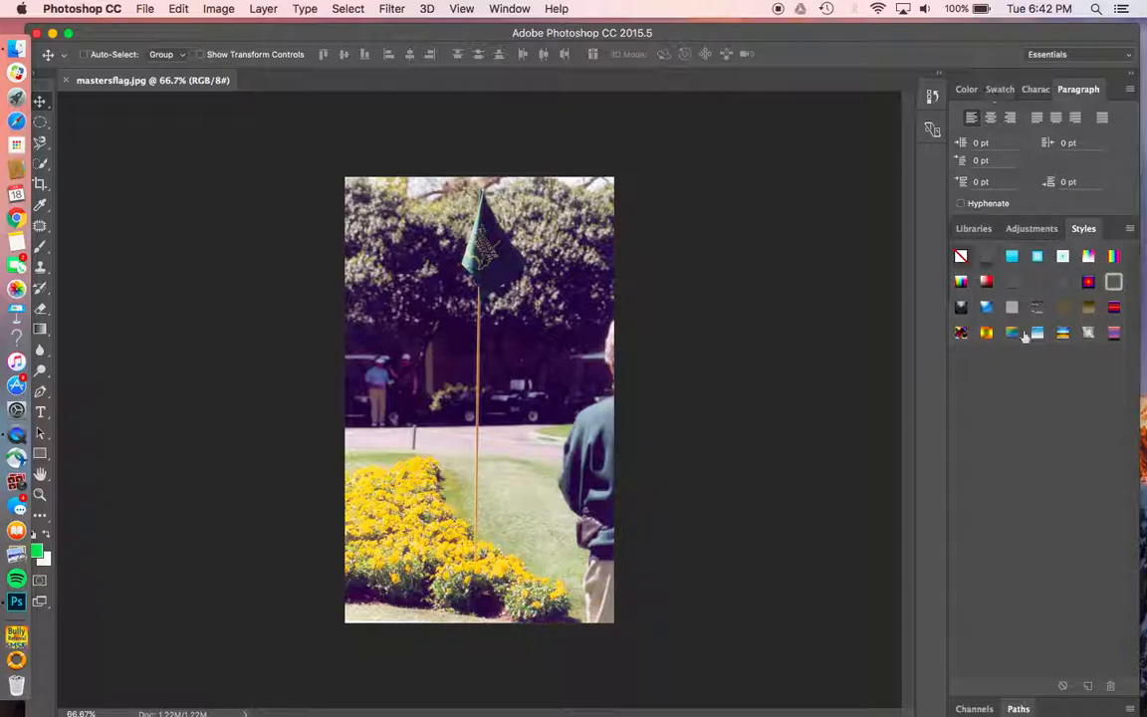
left_click(509, 9)
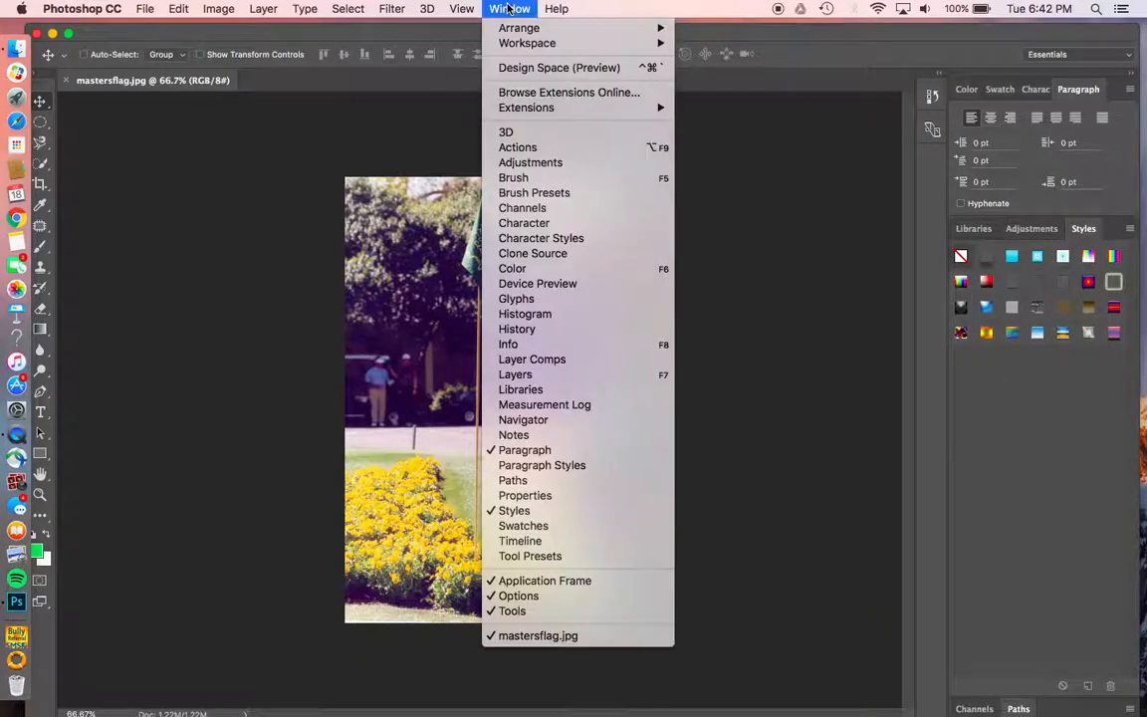
left_click(553, 376)
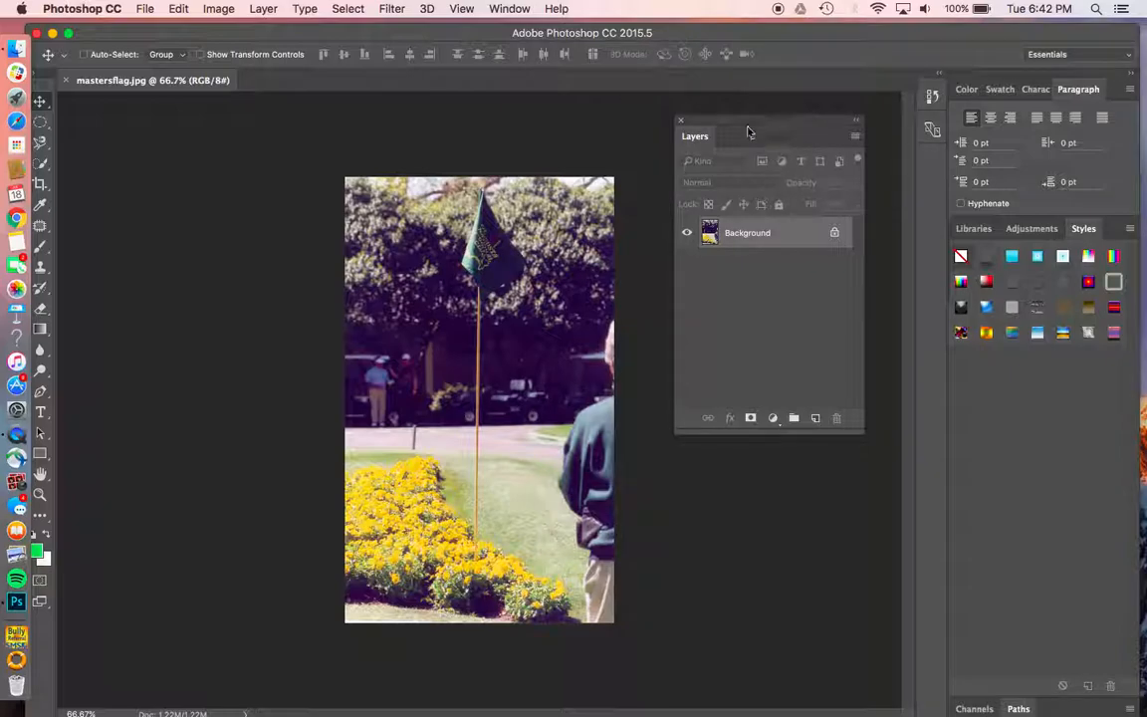
Unlock the Background layer to make it a regular layer, and undo that change
left_click(833, 234)
left_click_drag(833, 234, 837, 417)
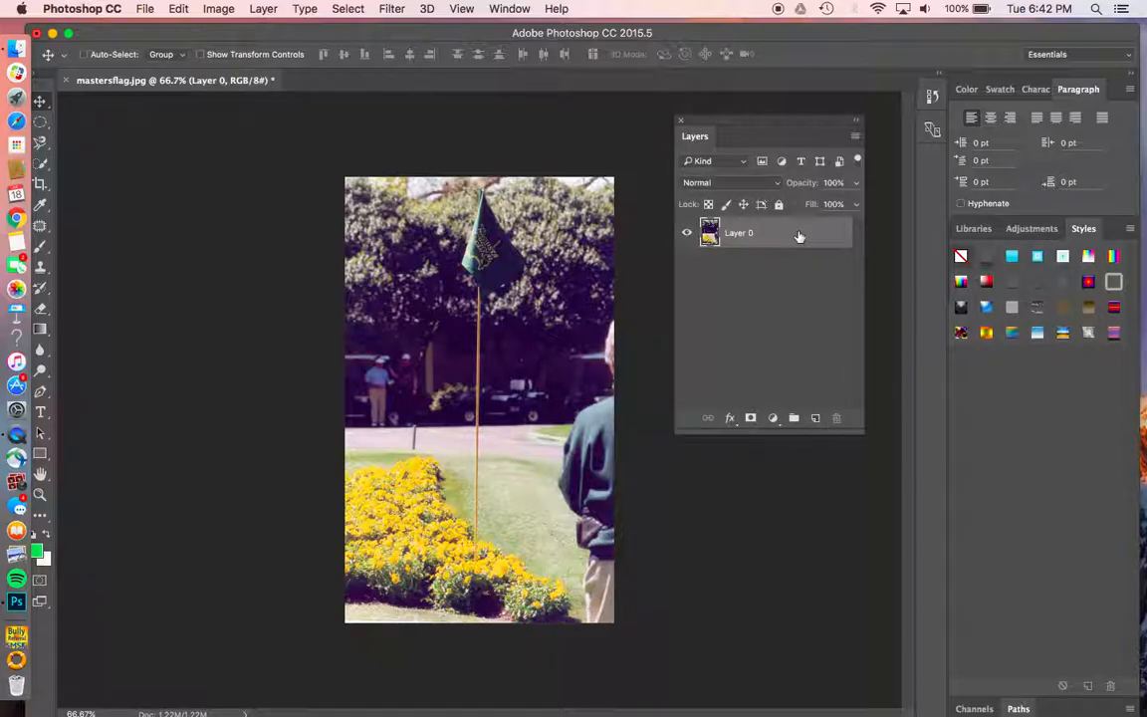
key("super+z")
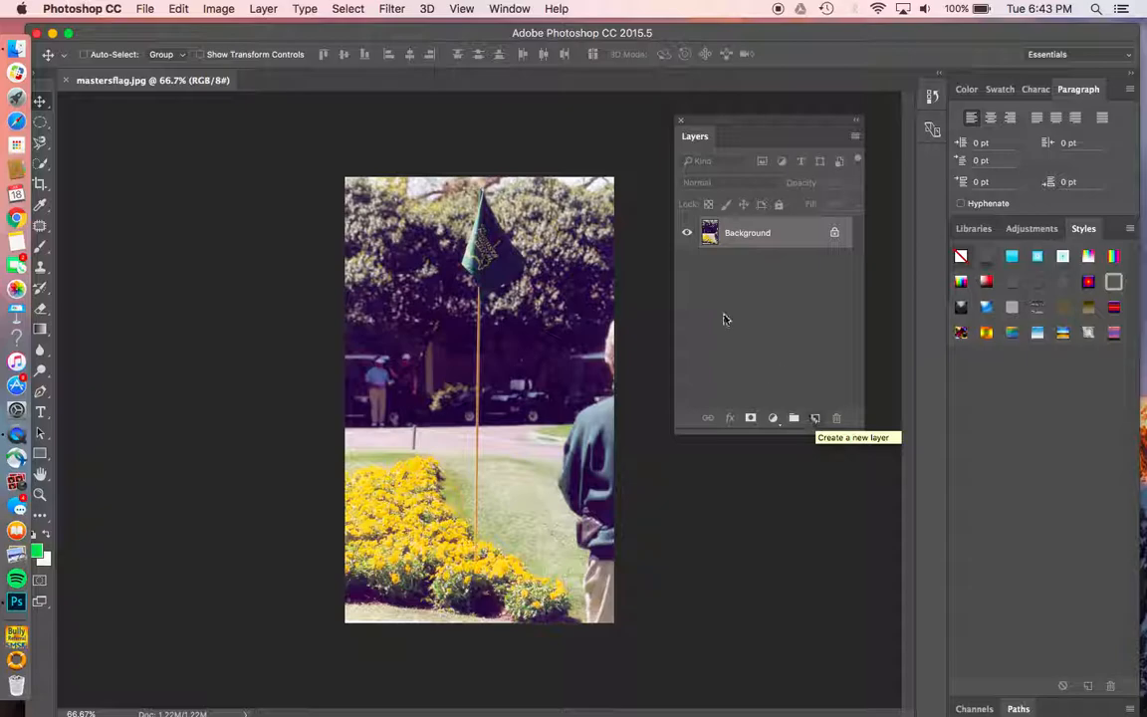
Add an empty layer named Layer 1 with Normal mode and 100% opacity, and try to move the Background layer above it
left_click(248, 10)
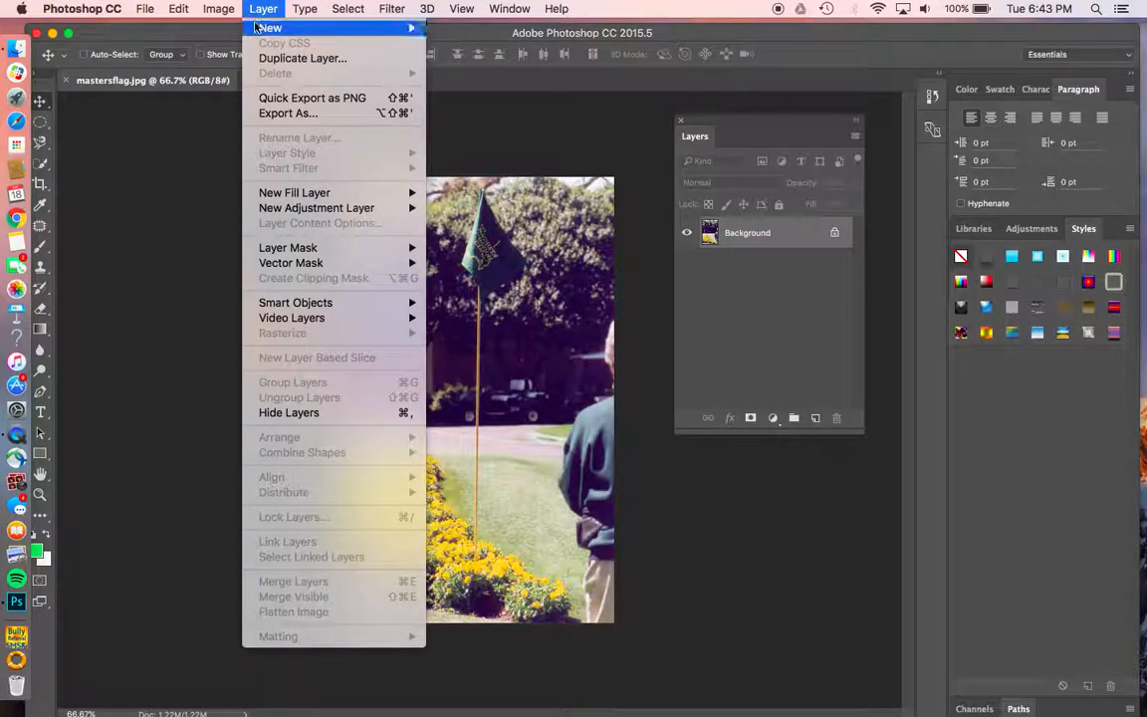
mouse_move(270, 28)
left_click(460, 32)
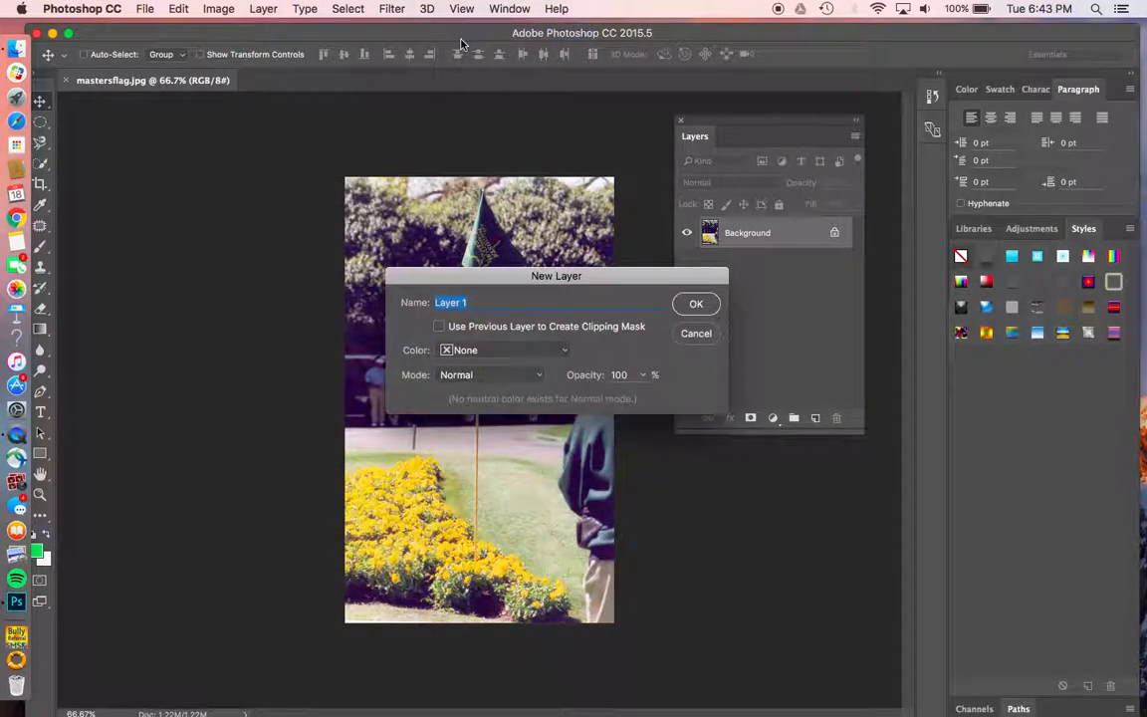
left_click(694, 301)
left_click_drag(744, 267, 748, 240)
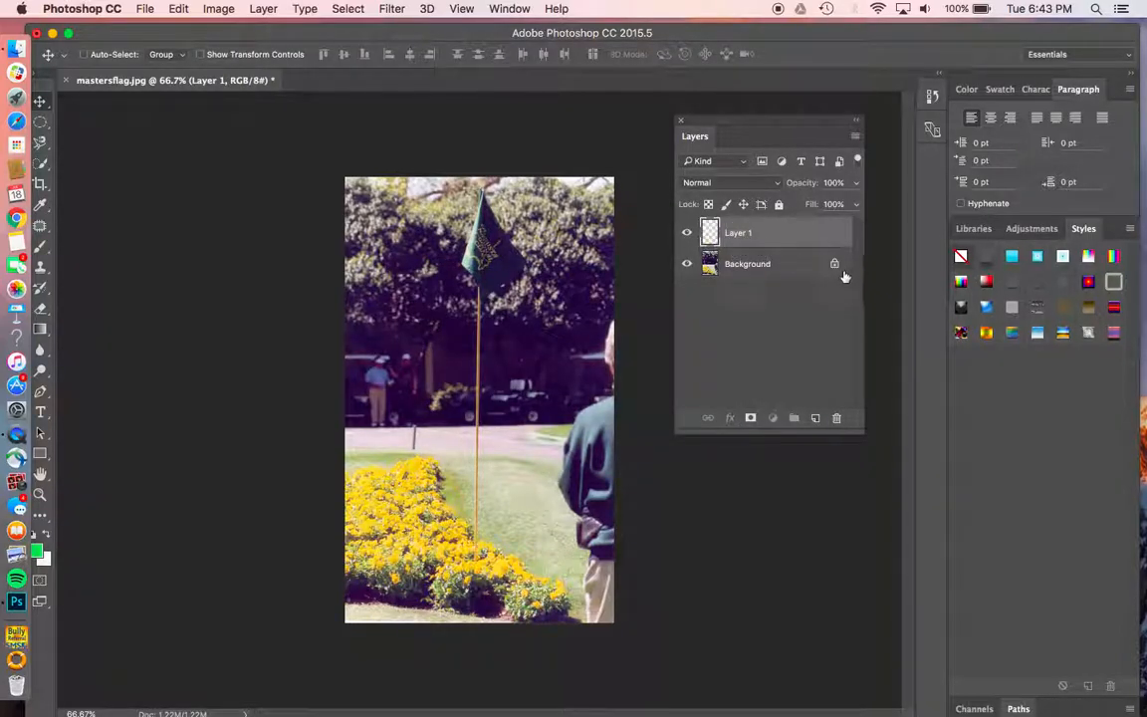
Unlock the Background layer and delete the empty Layer 1
left_click_drag(834, 263, 836, 416)
left_click(776, 231)
left_click(836, 418)
left_click(708, 258)
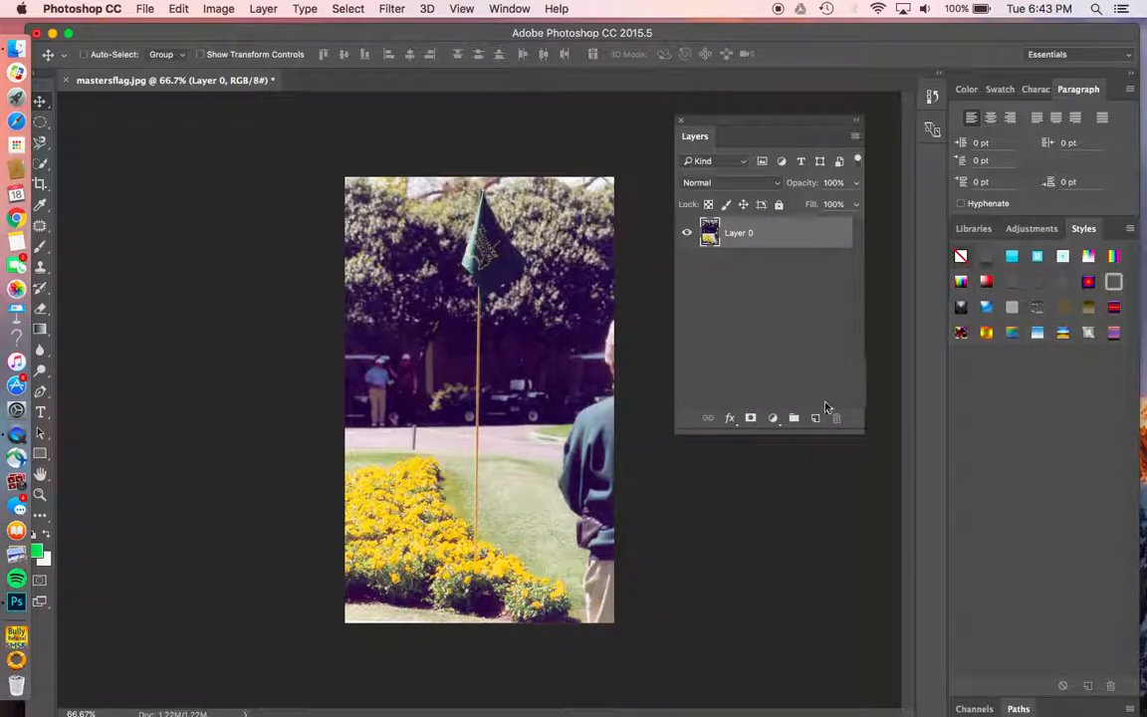
Rename the photo layer as "base flag layer"
double_click(738, 233)
type("base flag layer")
key("Return")
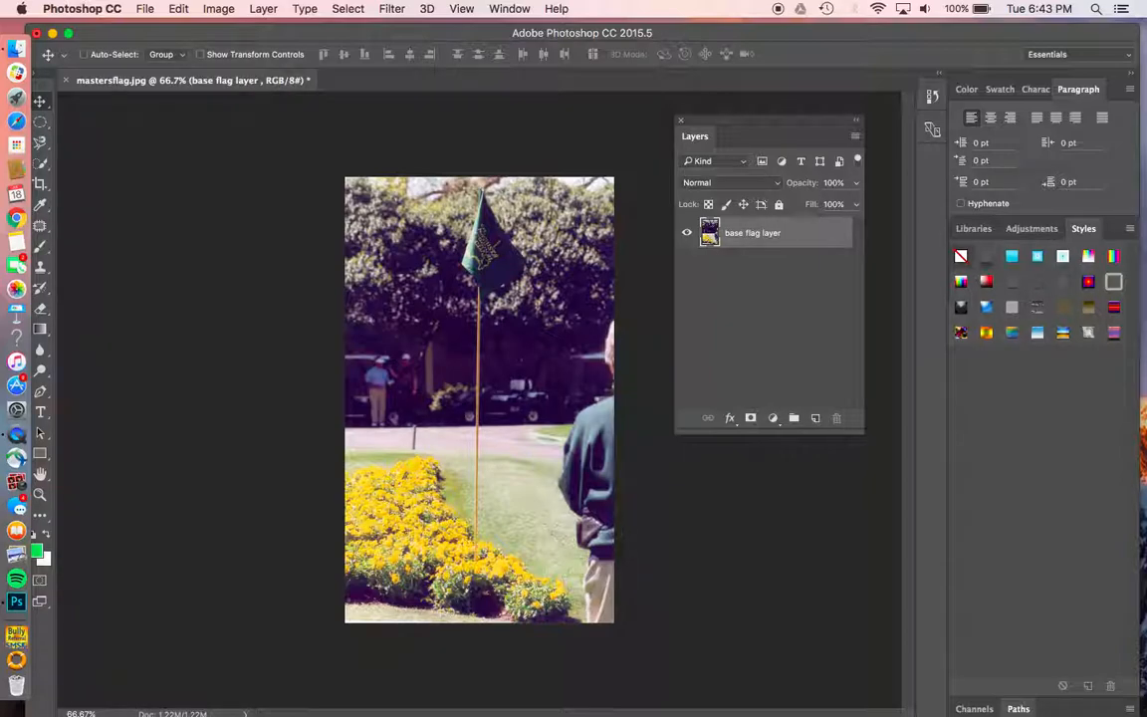
Duplicate the base flag layer under the name "base flag layer copy", and delete the copy
right_click(767, 237)
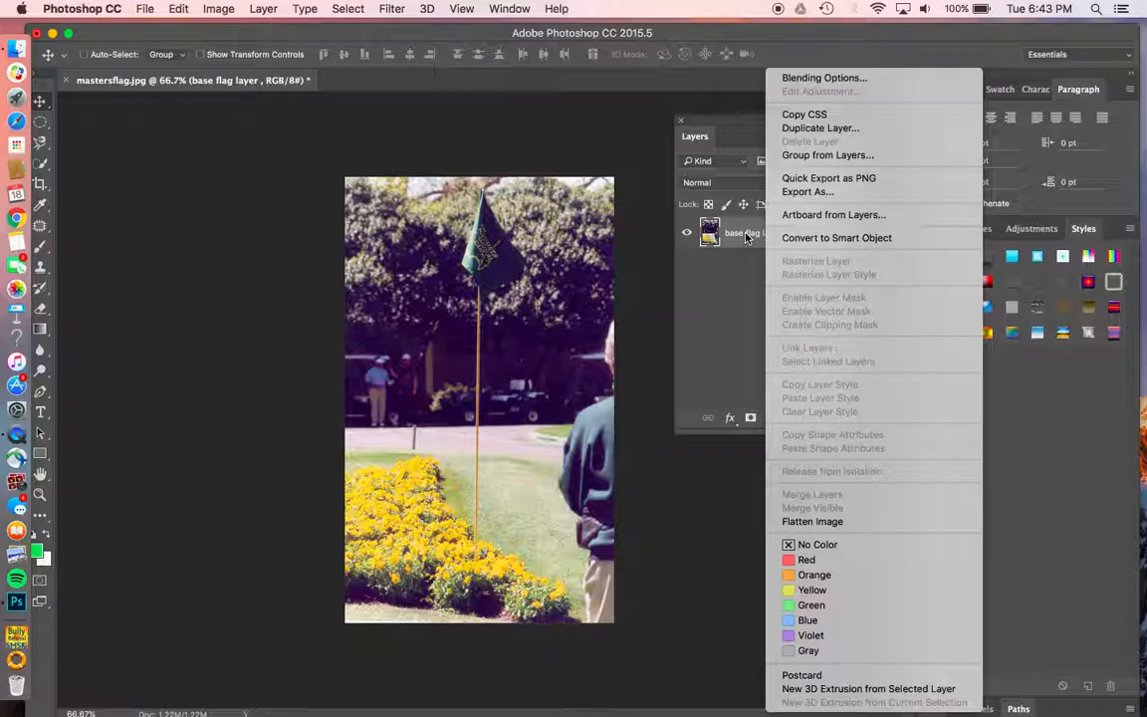
left_click(818, 127)
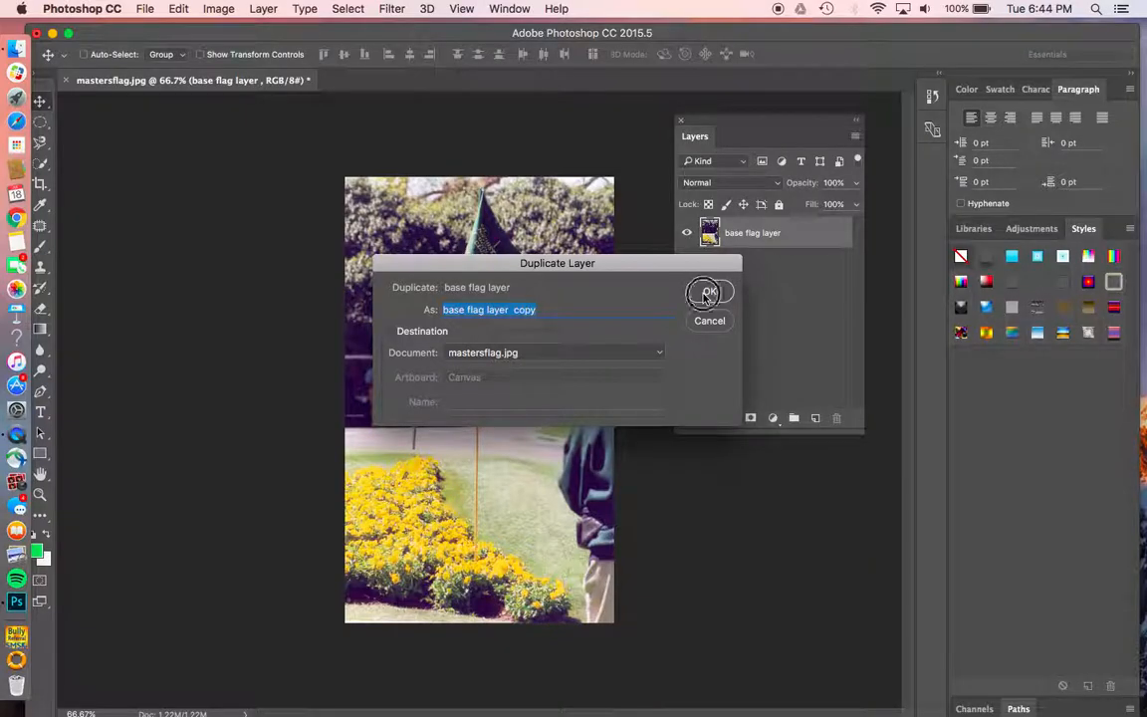
left_click(708, 291)
left_click(837, 418)
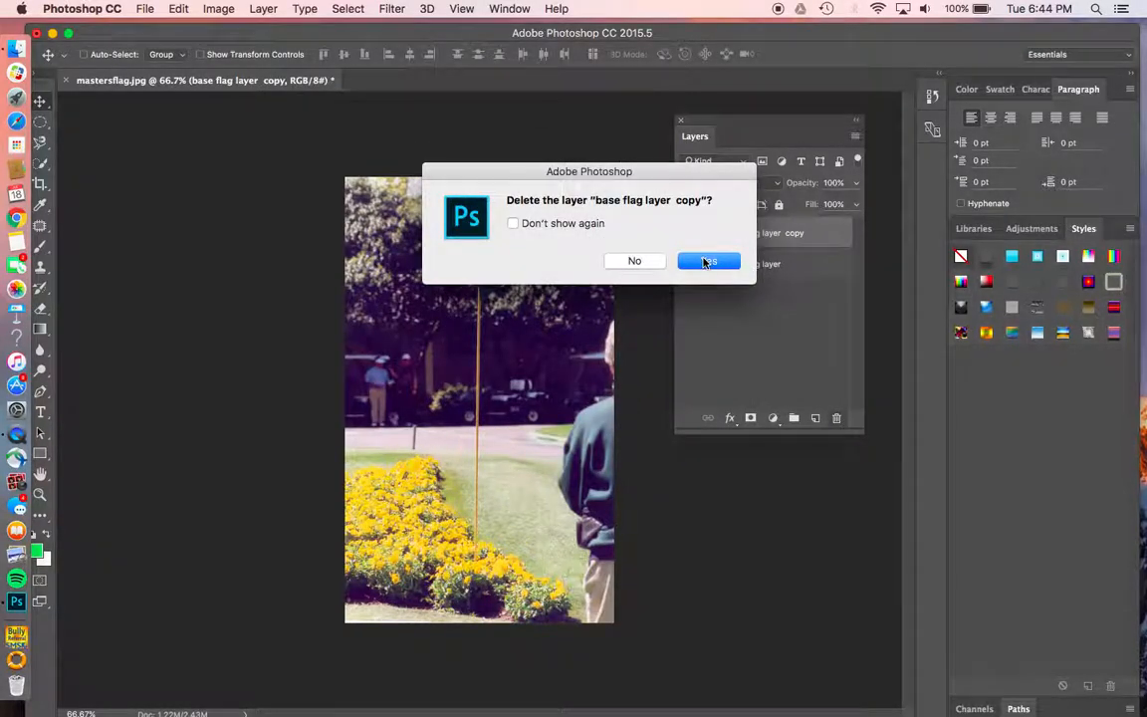
left_click(702, 261)
Duplicate the base flag layer again and select the copy
left_click(765, 237)
left_click_drag(764, 239, 817, 422)
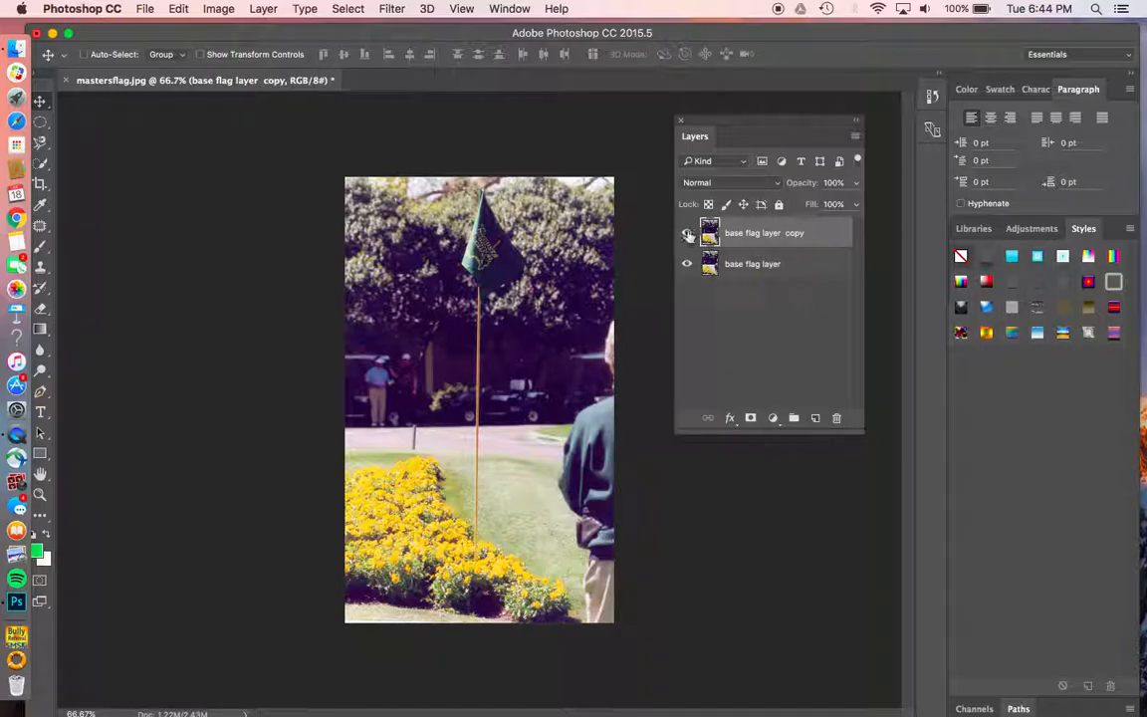
left_click(789, 262)
left_click(793, 235)
Toggle the visibility of the layer copy off and on to compare, and hide the original base flag layer
left_click(685, 240)
left_click(685, 241)
left_click(694, 240)
left_click(687, 235)
left_click(685, 235)
left_click(685, 237)
left_click(687, 265)
Try the Lighten blend mode on the base flag layer copy, and set the mode back to Normal
left_click(779, 188)
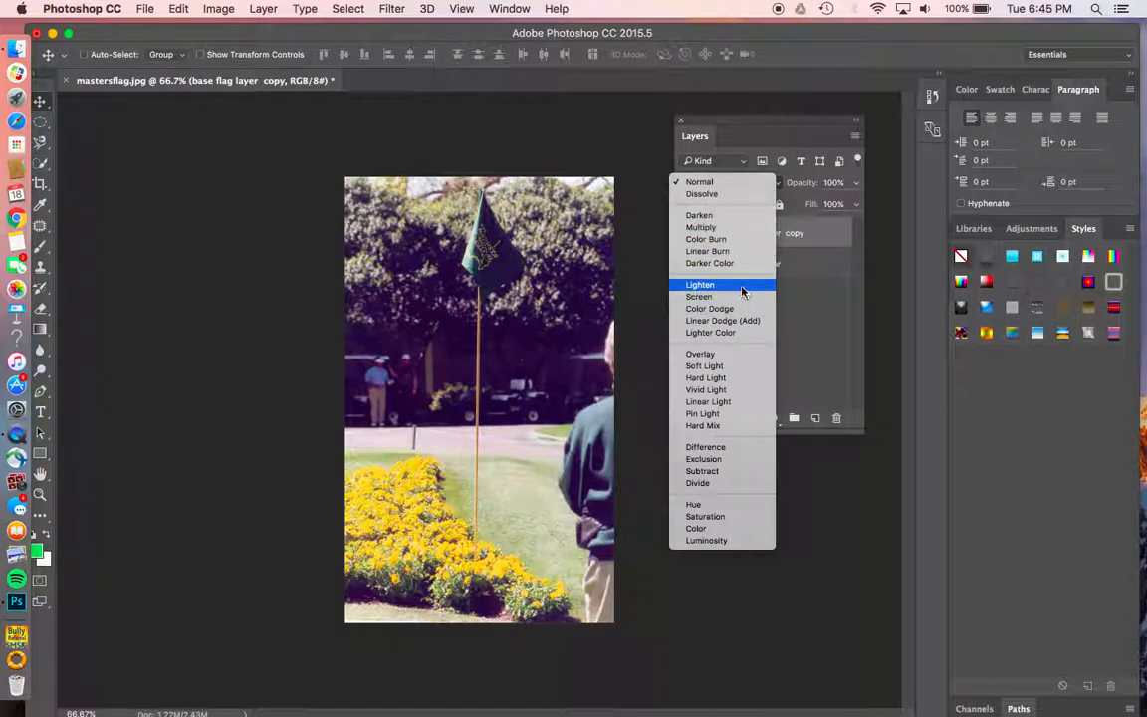
left_click(742, 288)
left_click(769, 188)
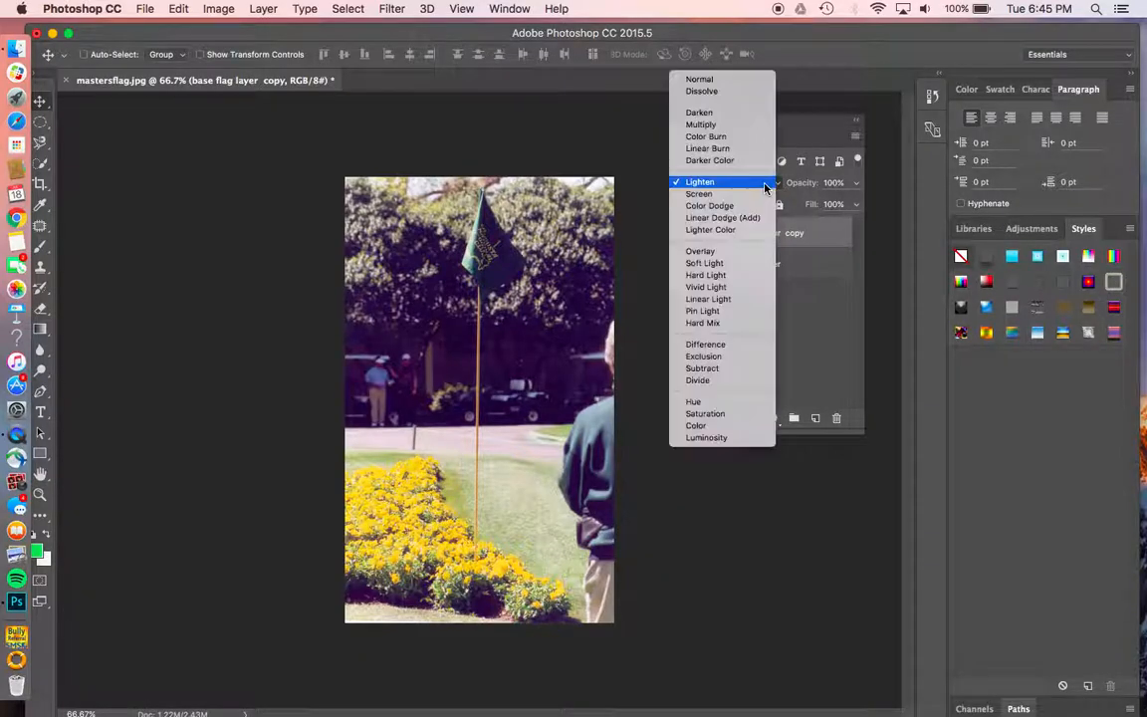
left_click(793, 190)
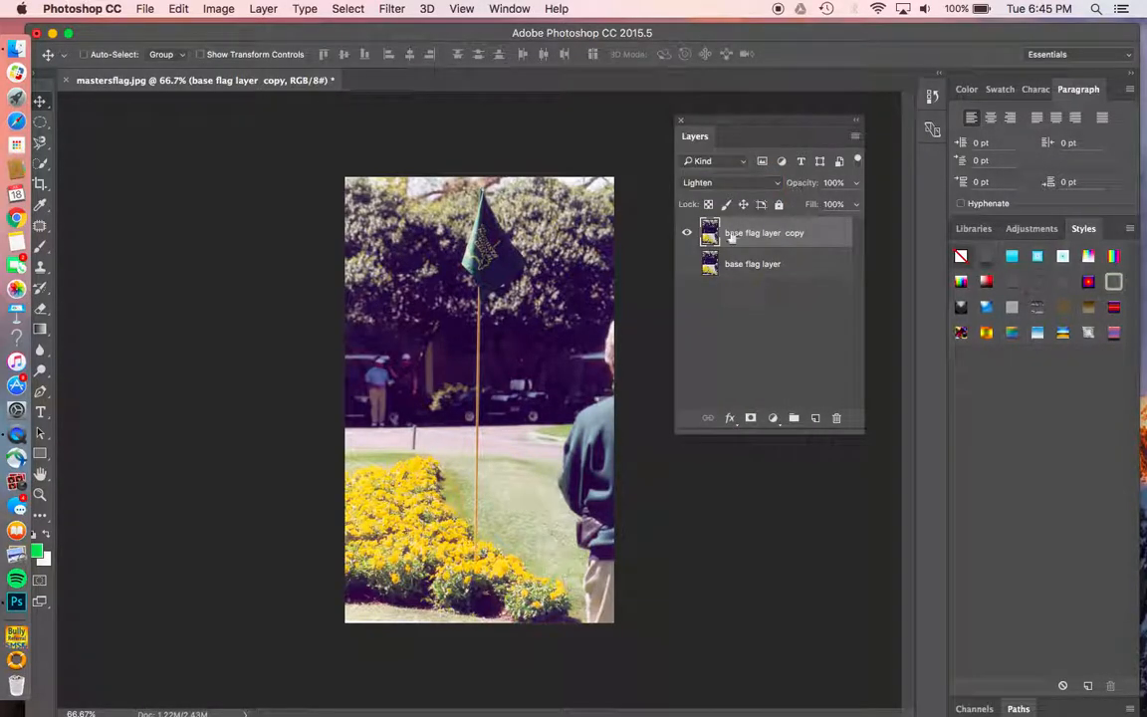
left_click(727, 185)
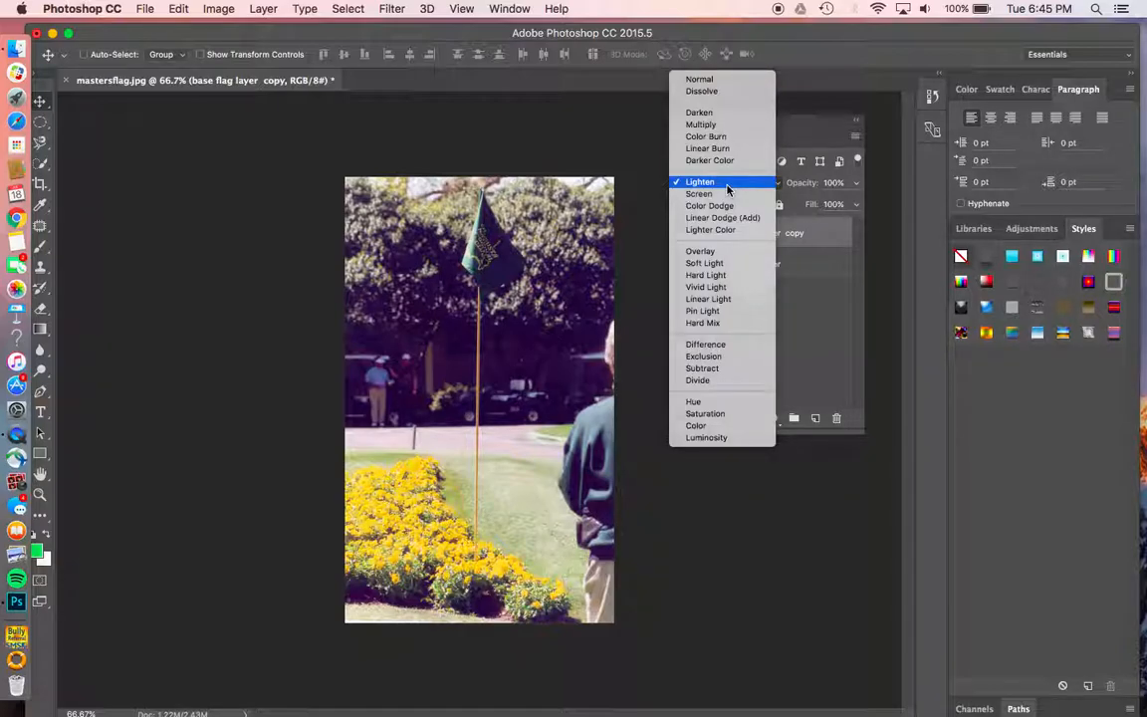
left_click(729, 187)
left_click(742, 189)
left_click(725, 80)
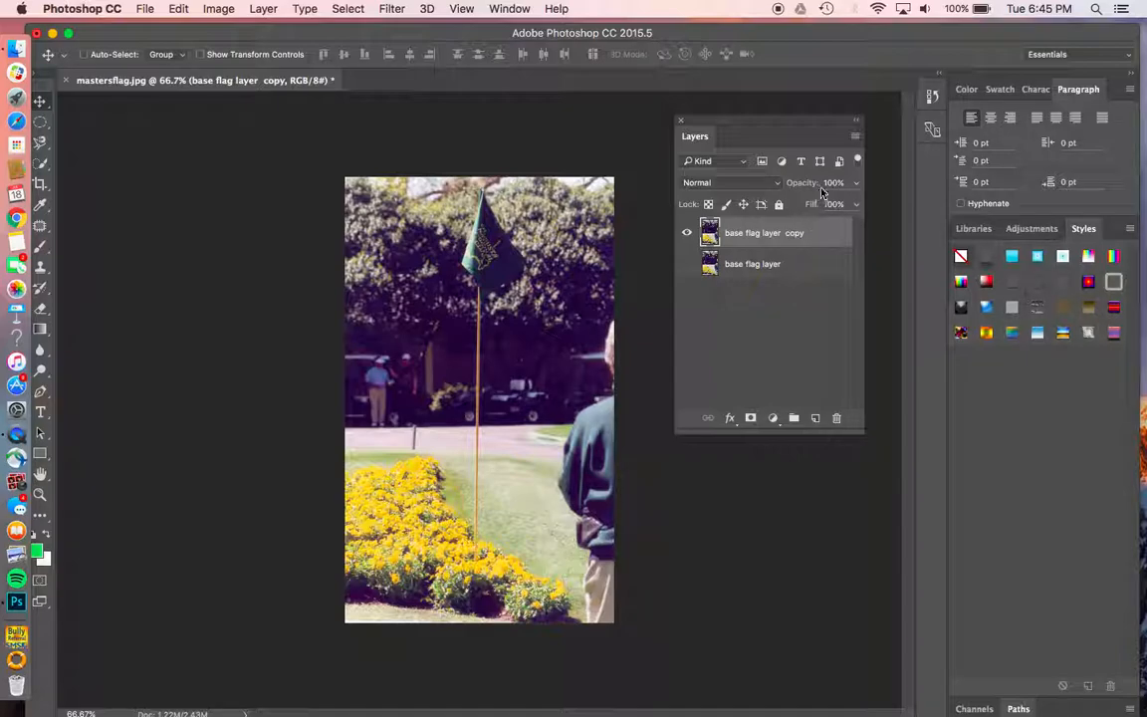
left_click(853, 183)
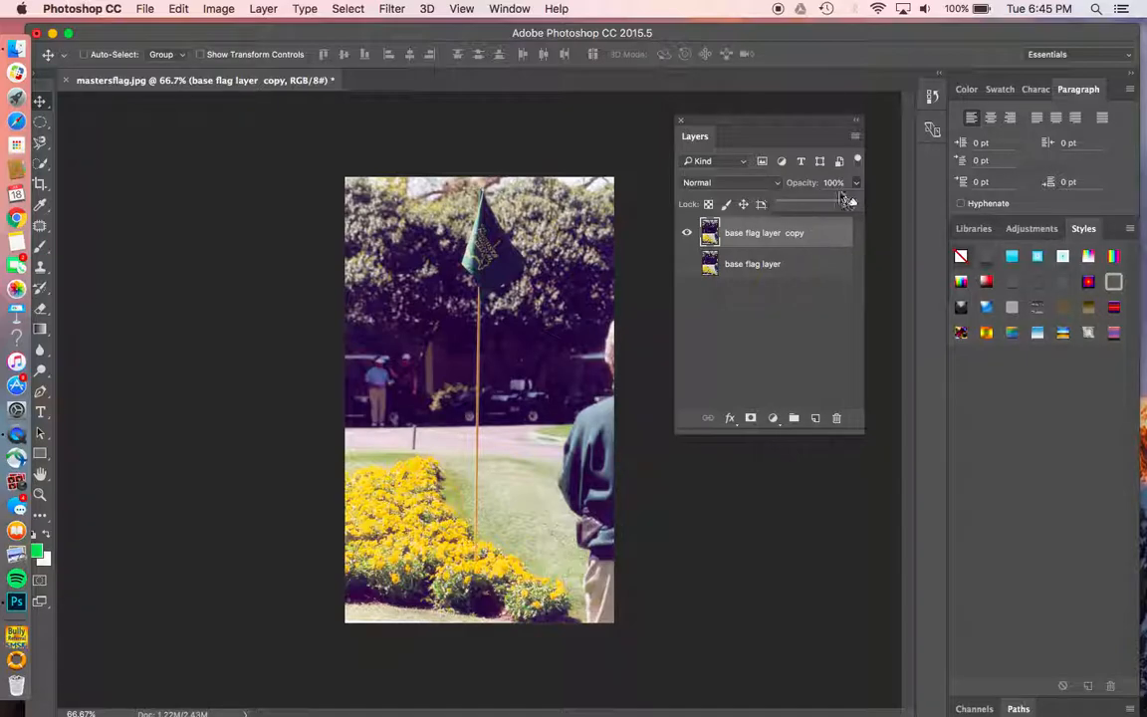
left_click(758, 184)
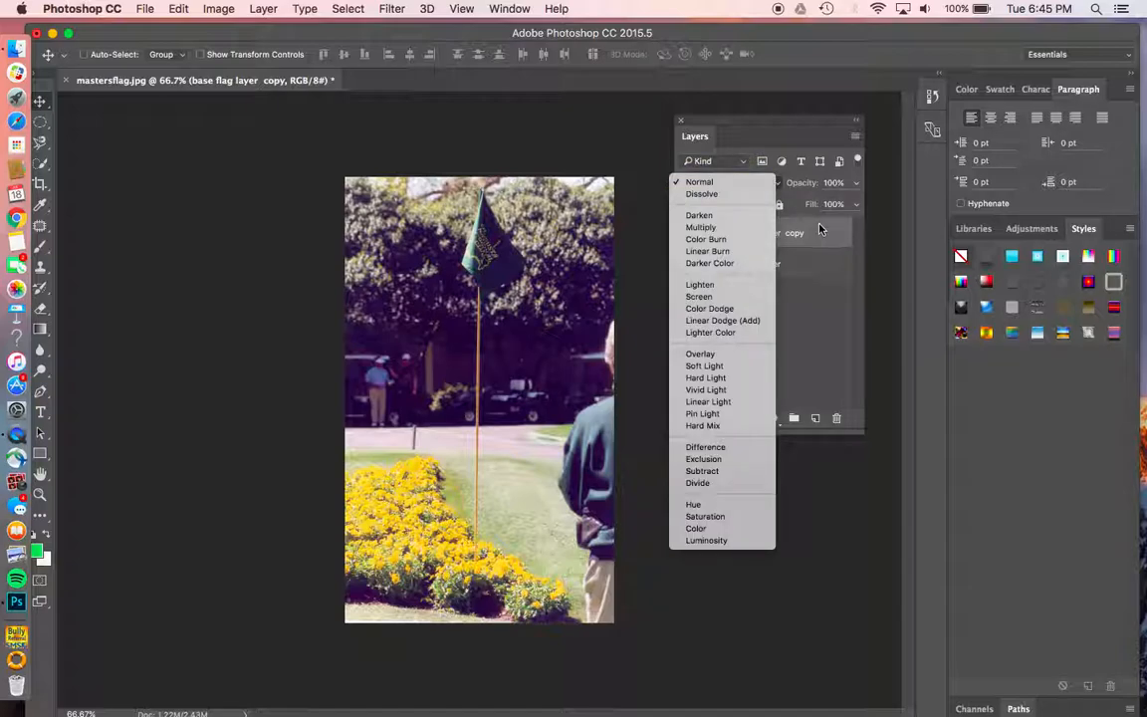
left_click(826, 231)
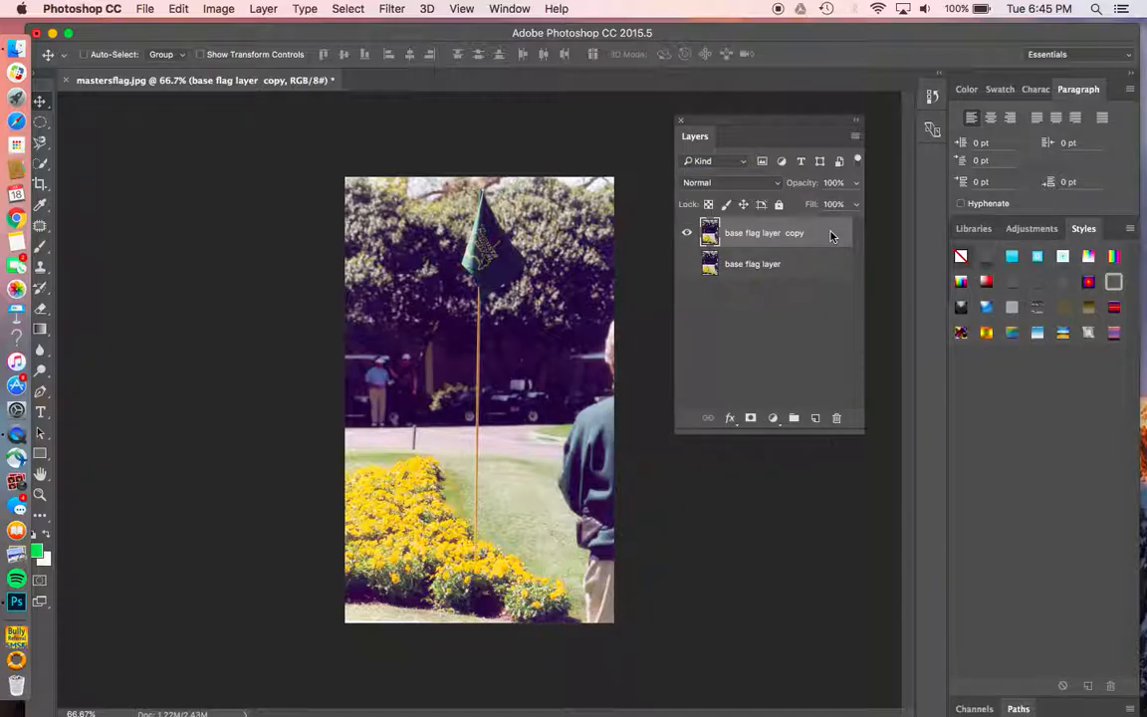
Select the original base flag layer and show it with its copy hidden
left_click(767, 264)
left_click(686, 264)
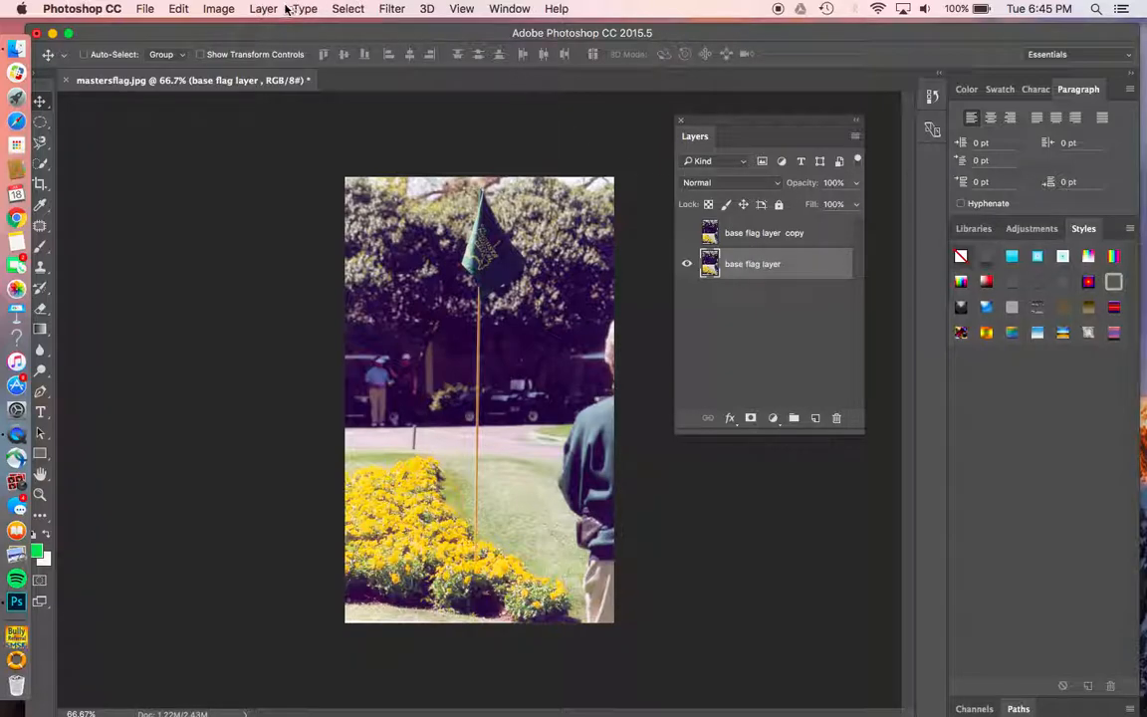
Open the Filter Gallery for the base flag layer
left_click(179, 9)
mouse_move(391, 9)
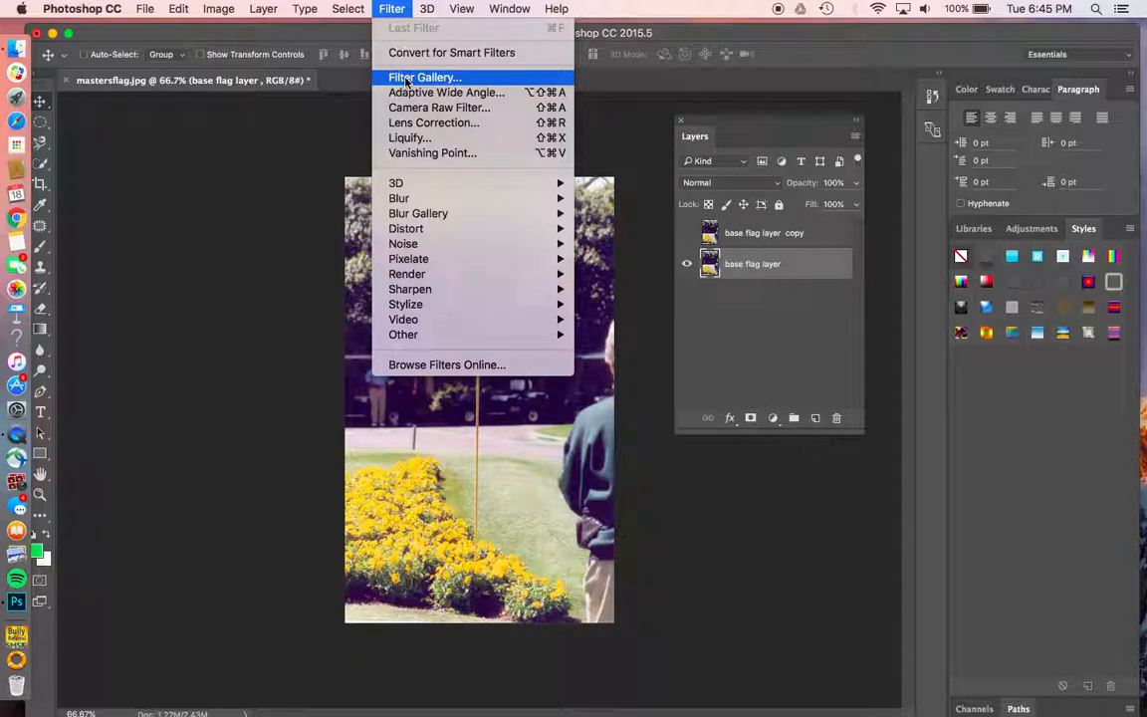
mouse_move(432, 344)
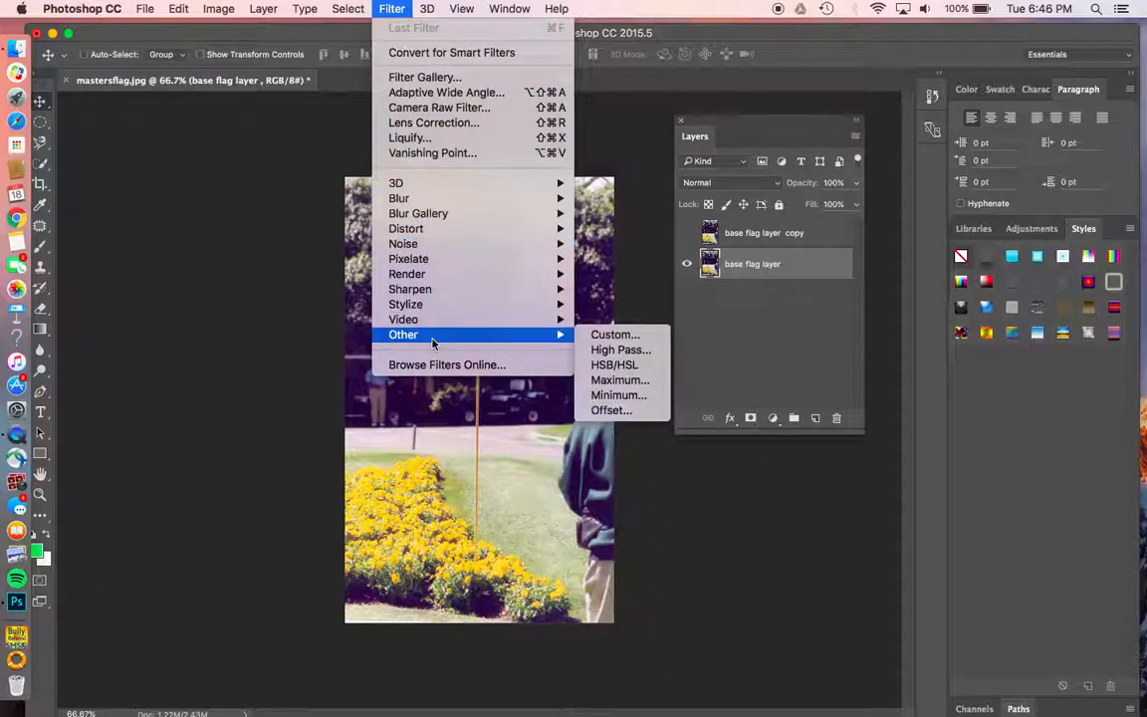
mouse_move(432, 320)
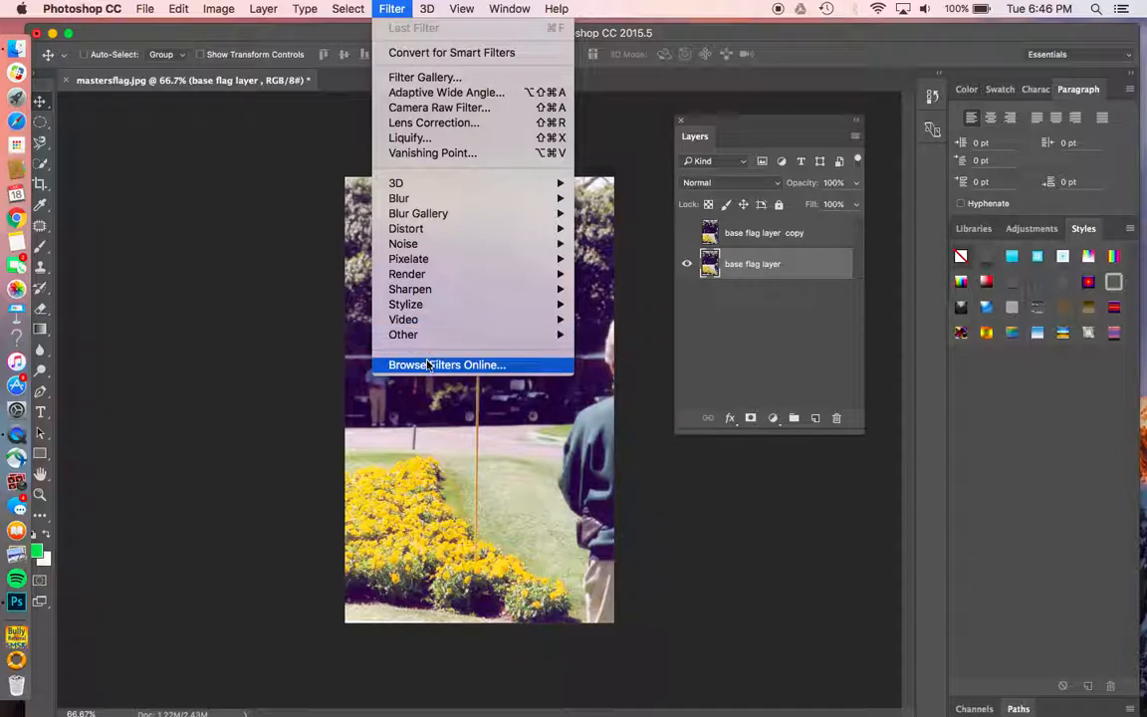
mouse_move(434, 248)
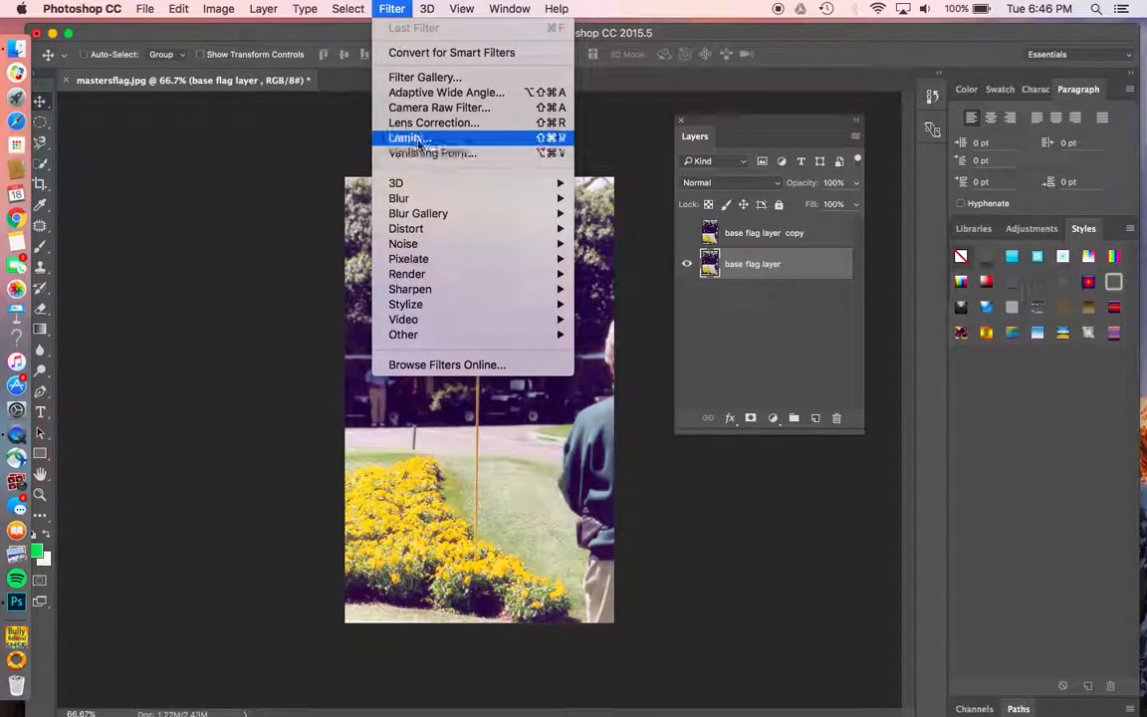
left_click(418, 77)
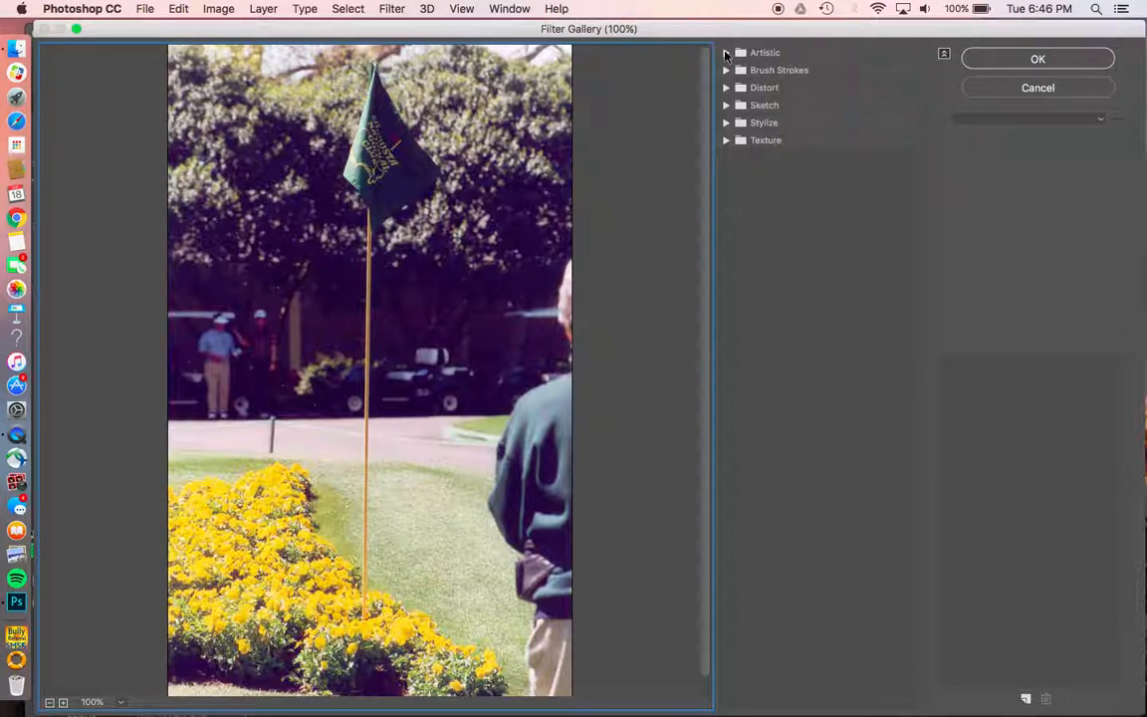
Try the Artistic filters Colored Pencil, Fresco, Palette Knife, Rough Pastels, Sponge and Watercolor on the photo
left_click(725, 53)
left_click(742, 82)
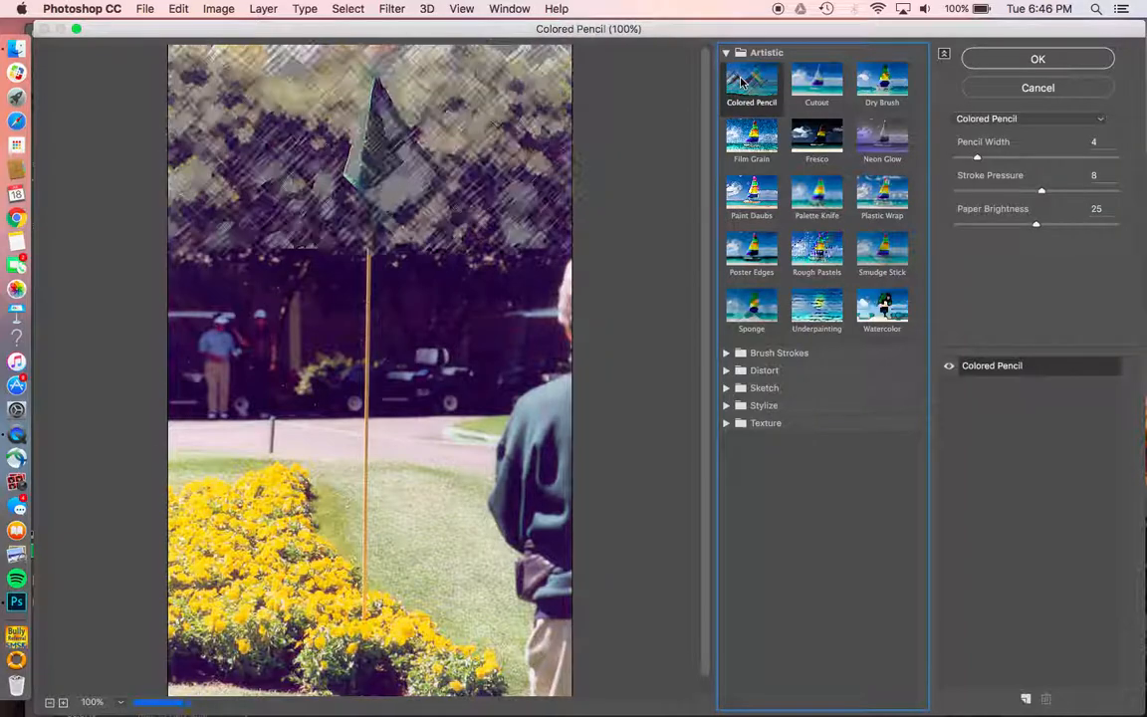
left_click(816, 136)
left_click(820, 187)
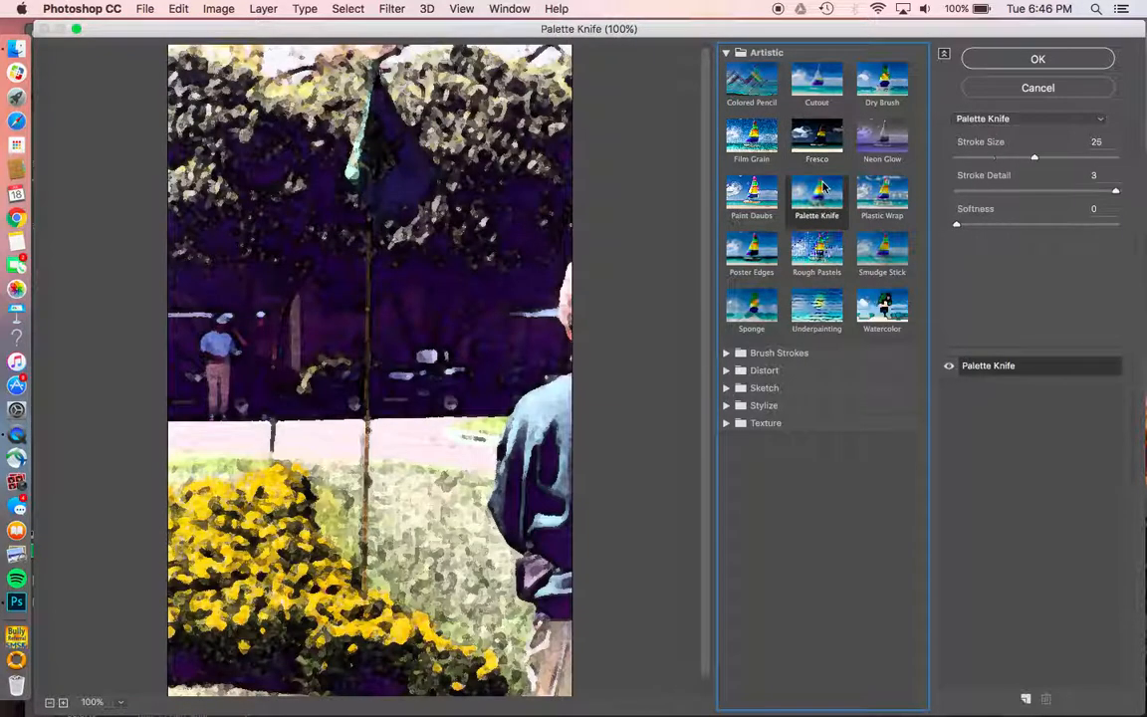
left_click(817, 251)
left_click(748, 320)
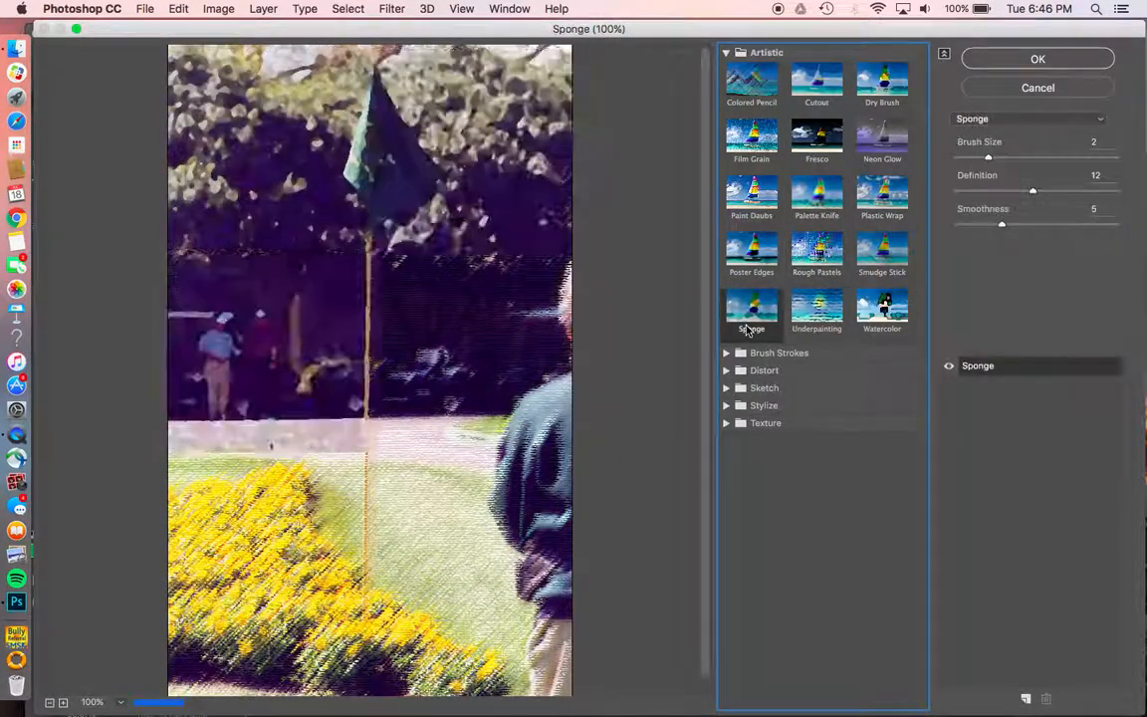
left_click(896, 311)
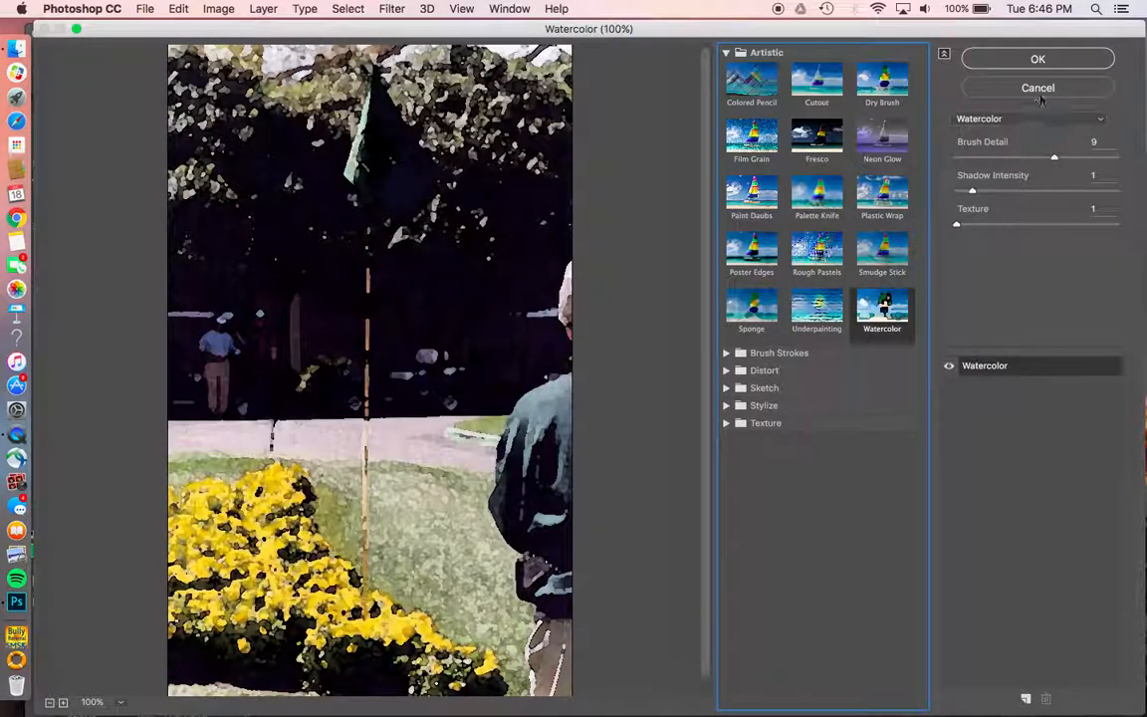
Set the Watercolor filter's brush detail to 8 and its shadow intensity to 2
left_click(1054, 157)
mouse_move(1054, 157)
left_mouse_down()
mouse_move(980, 156)
mouse_move(1049, 162)
left_mouse_up()
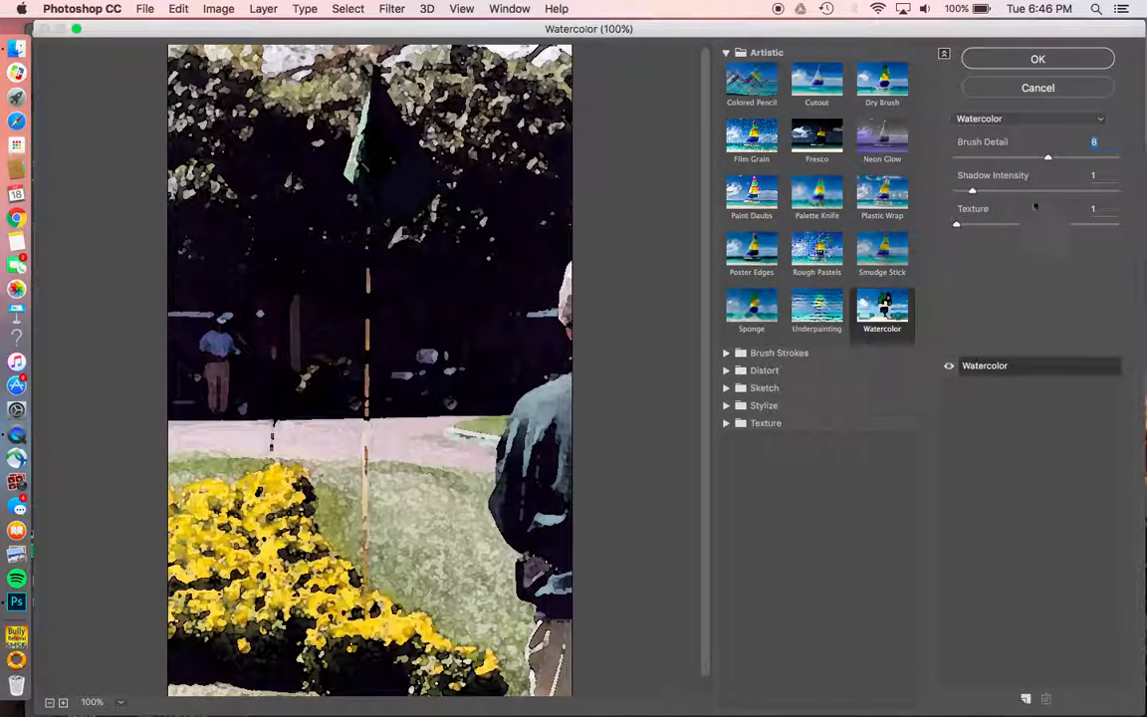
left_click_drag(973, 192, 985, 192)
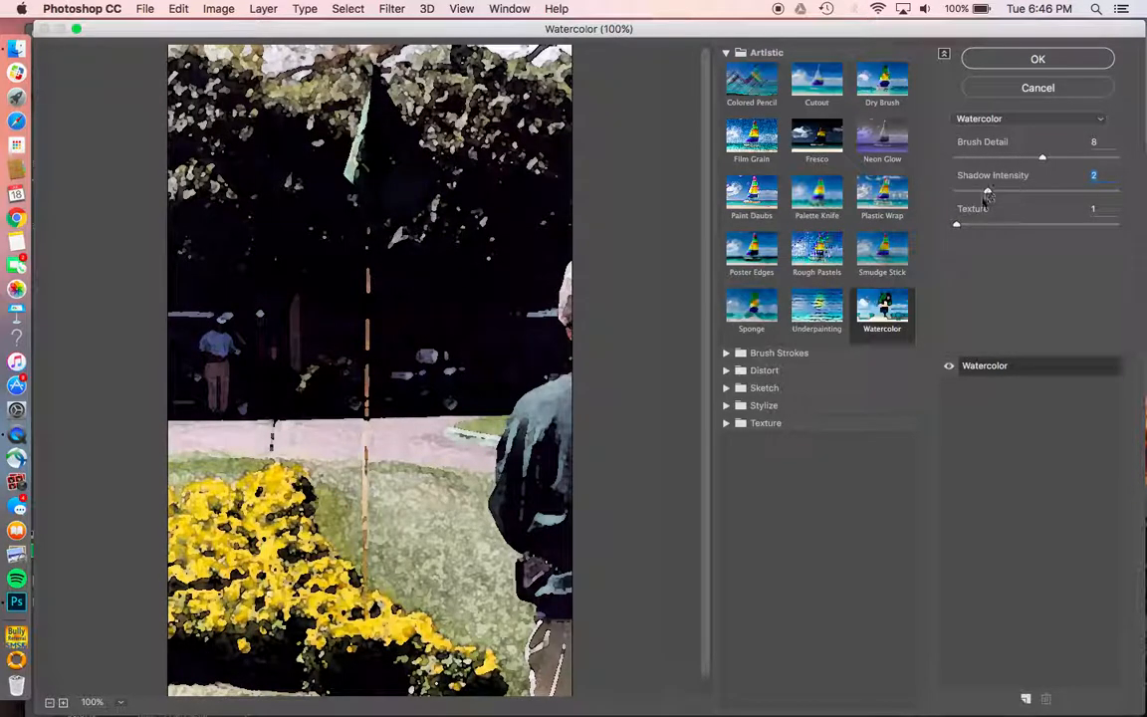
Try the Film Grain filter, the Ink Outlines brush stroke, and the Glass and Ocean Ripple distortions
left_click(750, 133)
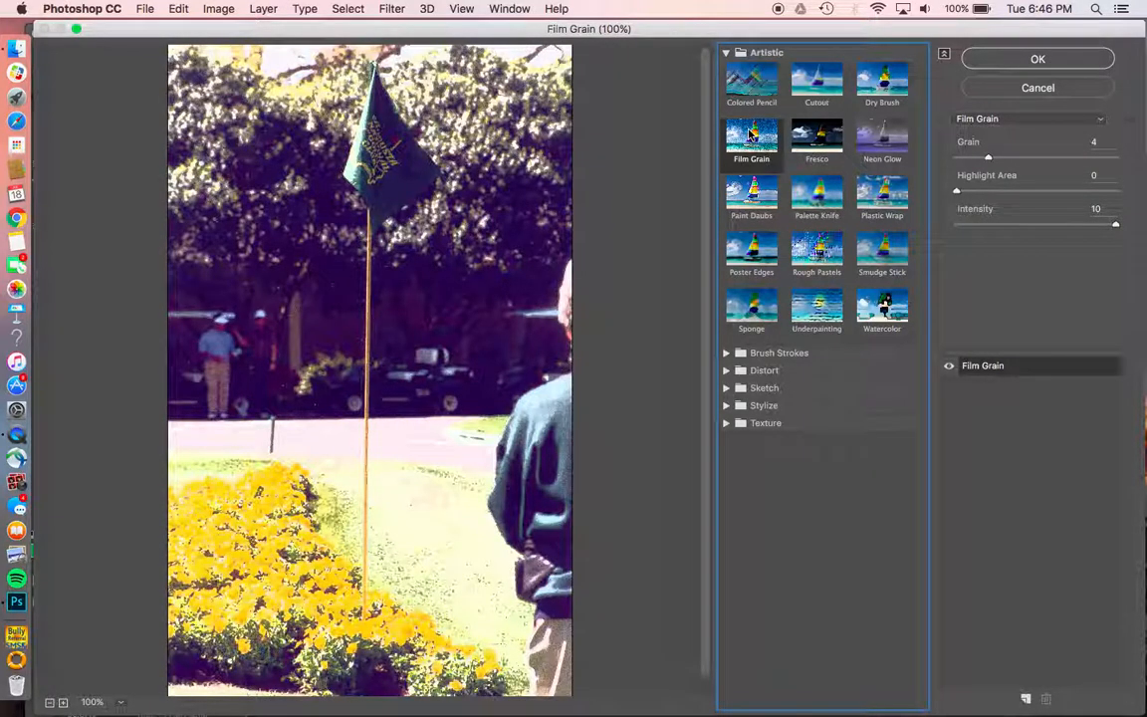
left_click(727, 353)
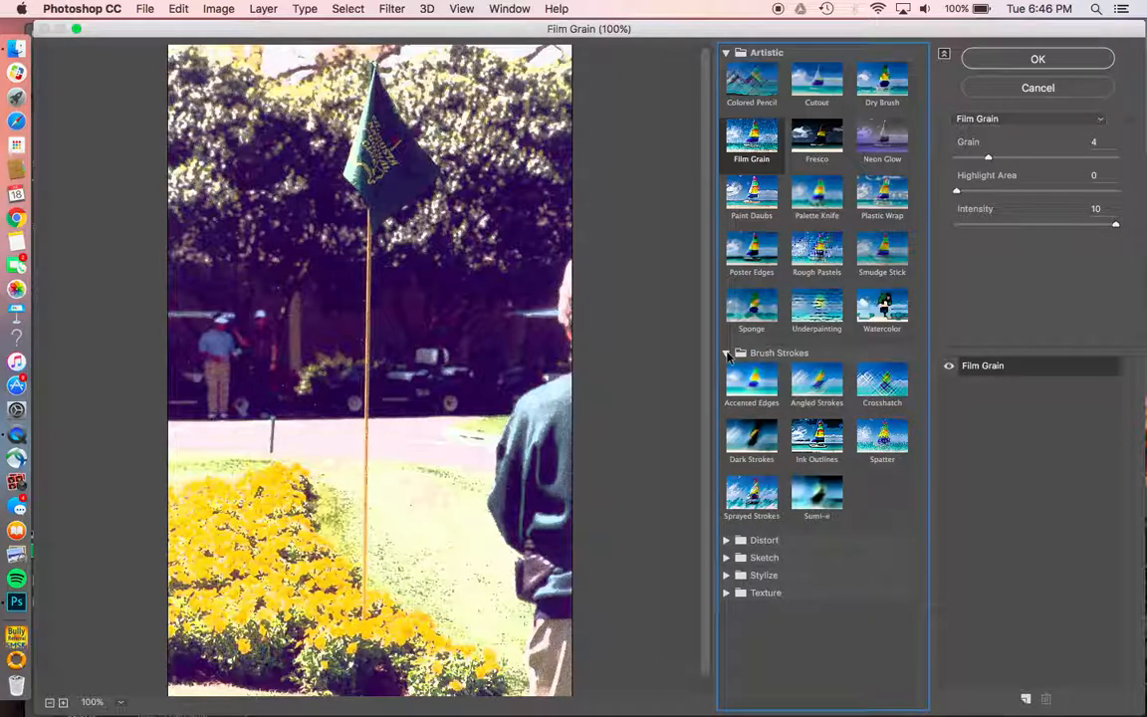
left_click(818, 446)
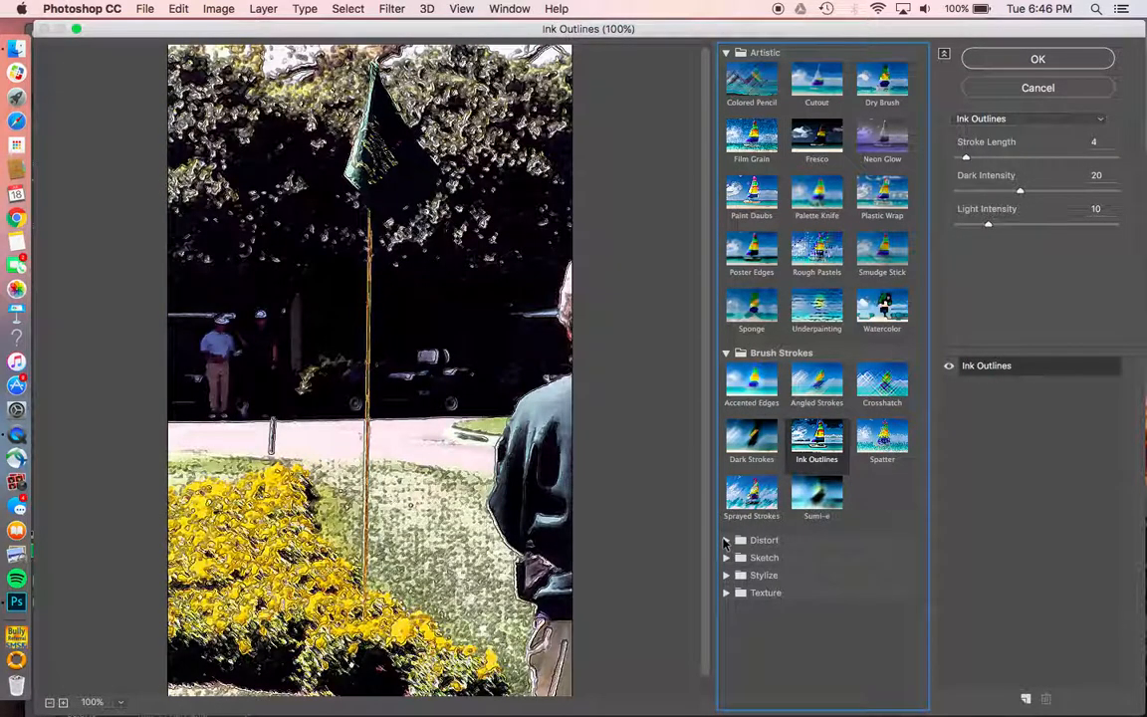
left_click(725, 540)
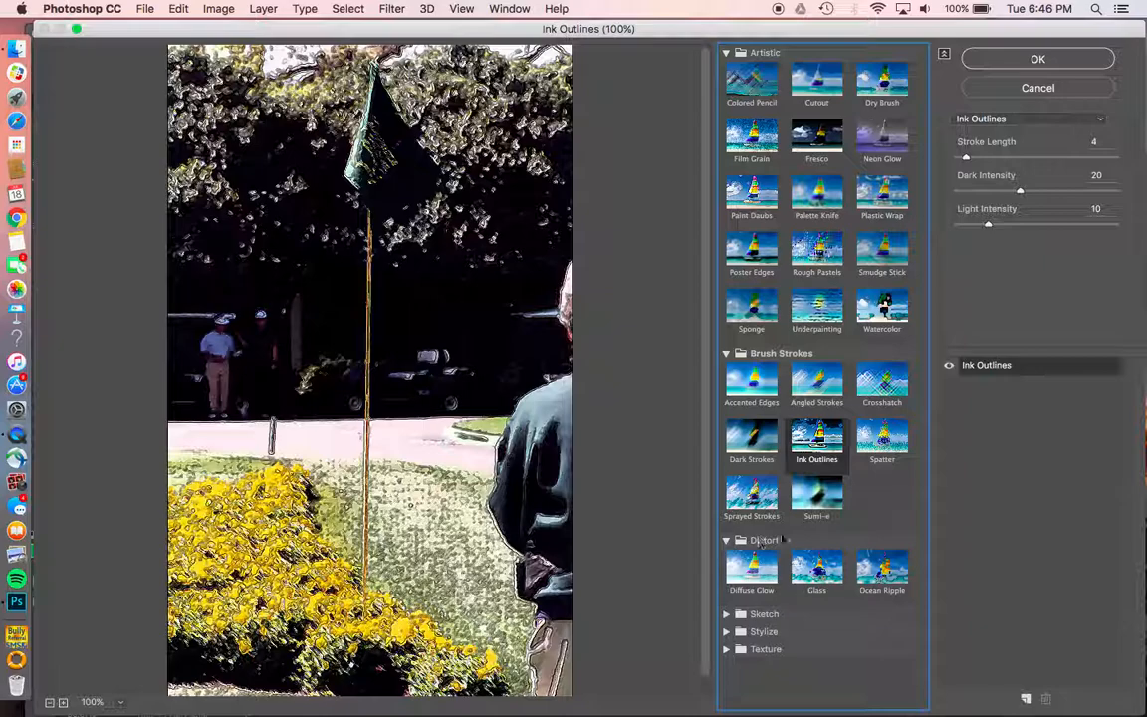
left_click(816, 580)
left_click(891, 579)
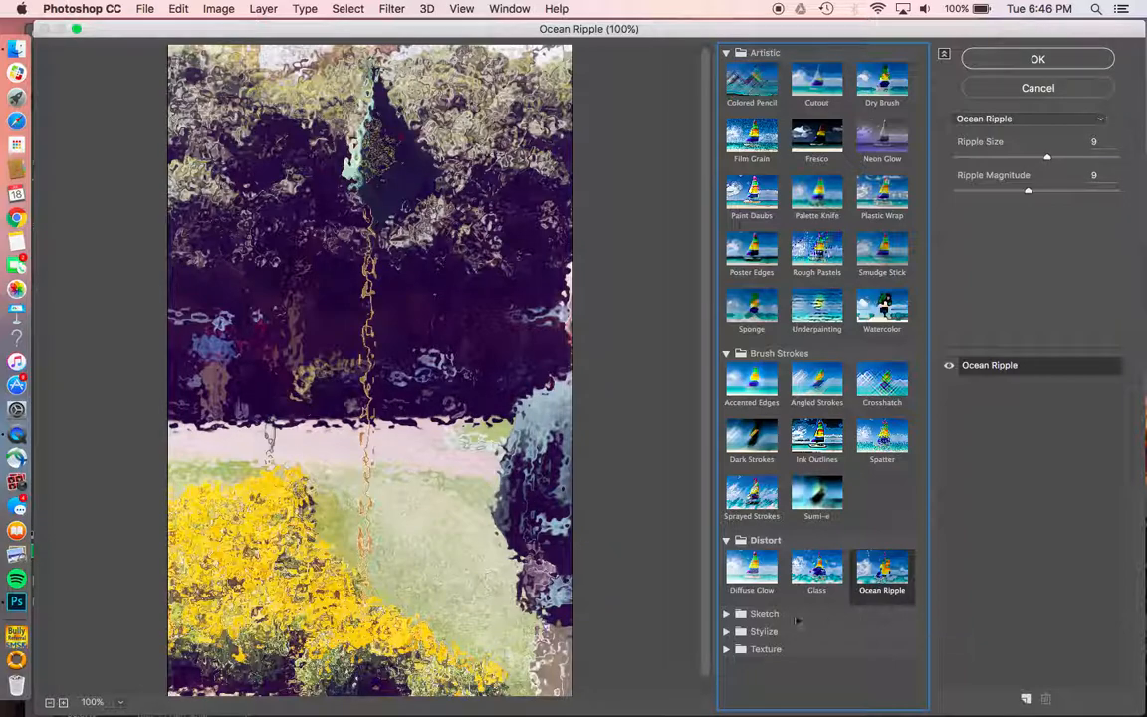
Try the Sketch filters Conté Crayon, Note Paper, Halftone Pattern and Torn Edges on the photo
left_click(725, 614)
scroll(735, 558, "down", 3)
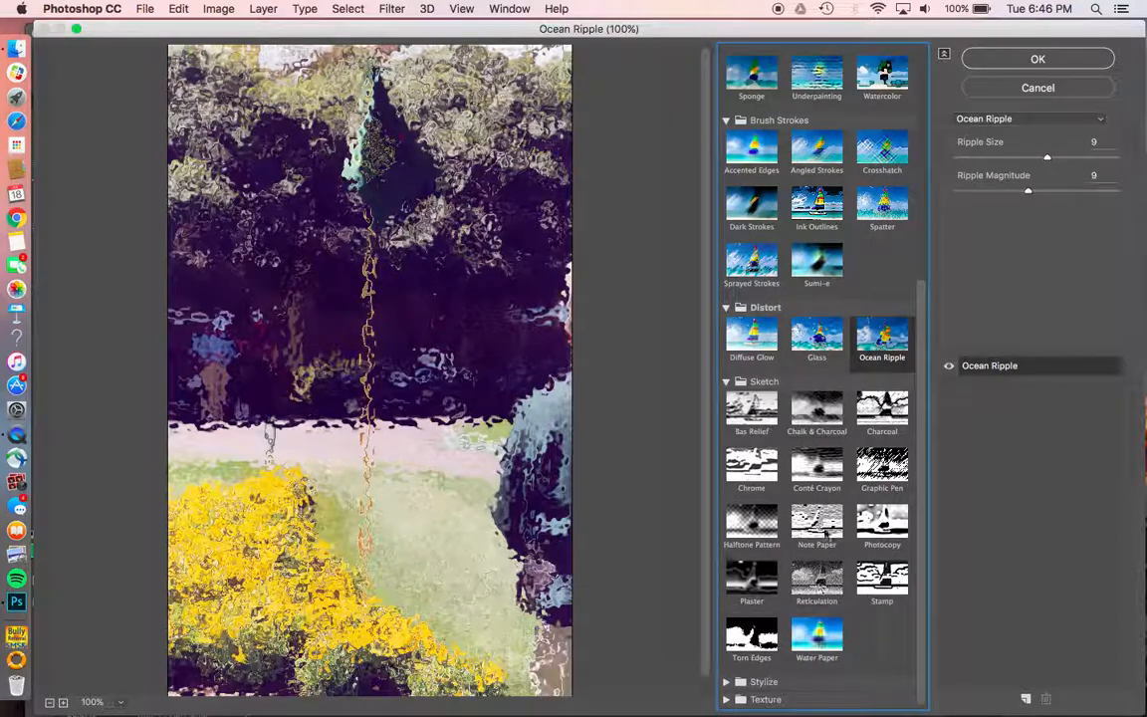
left_click(822, 471)
left_click(815, 519)
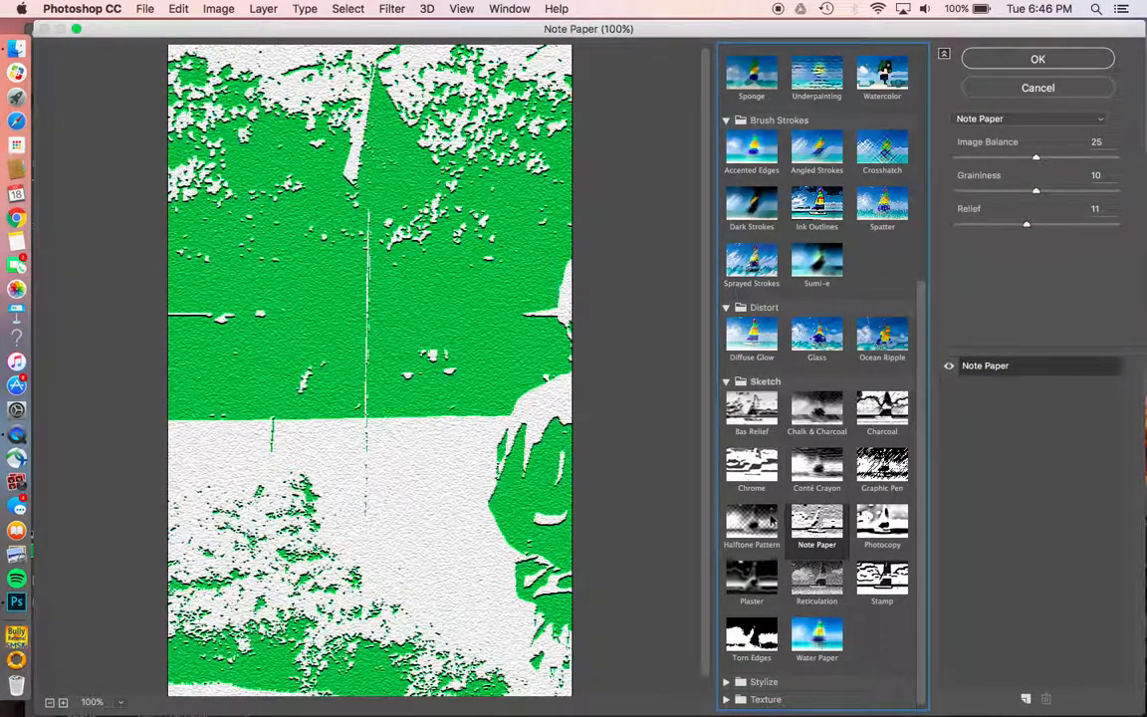
left_click(766, 519)
left_click(816, 520)
left_click(750, 639)
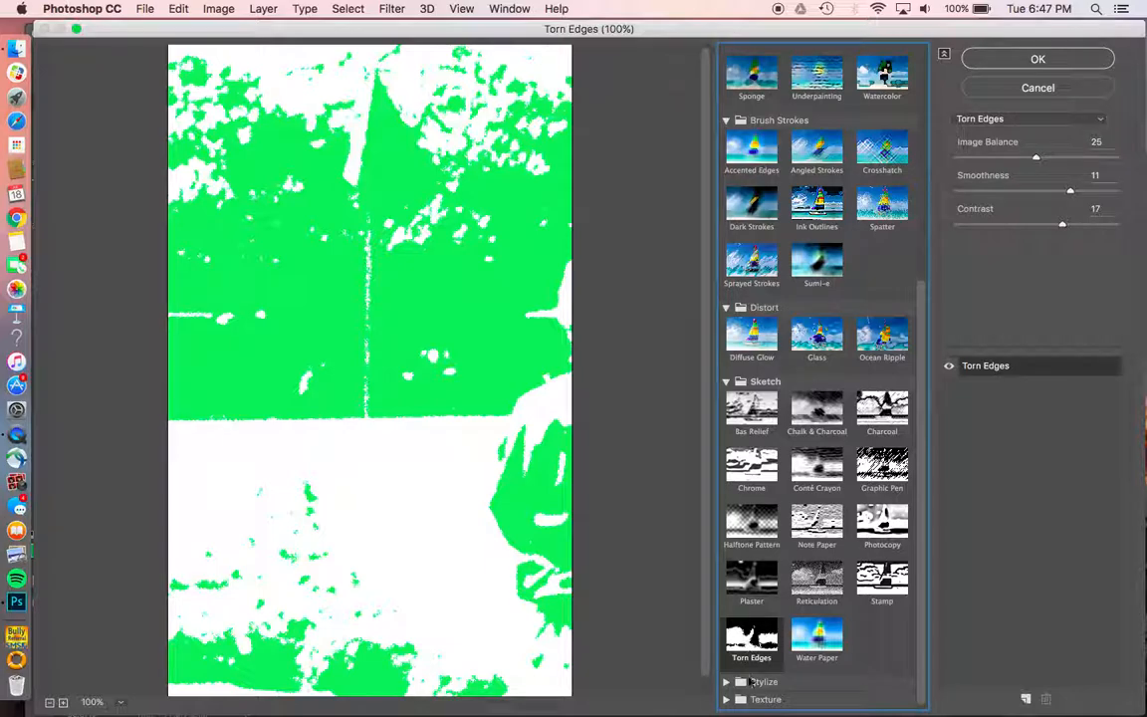
Try the Glowing Edges stylize filter and the Texture filters Stained Glass, Mosaic Tiles, Grain and Craquelure
left_click(727, 681)
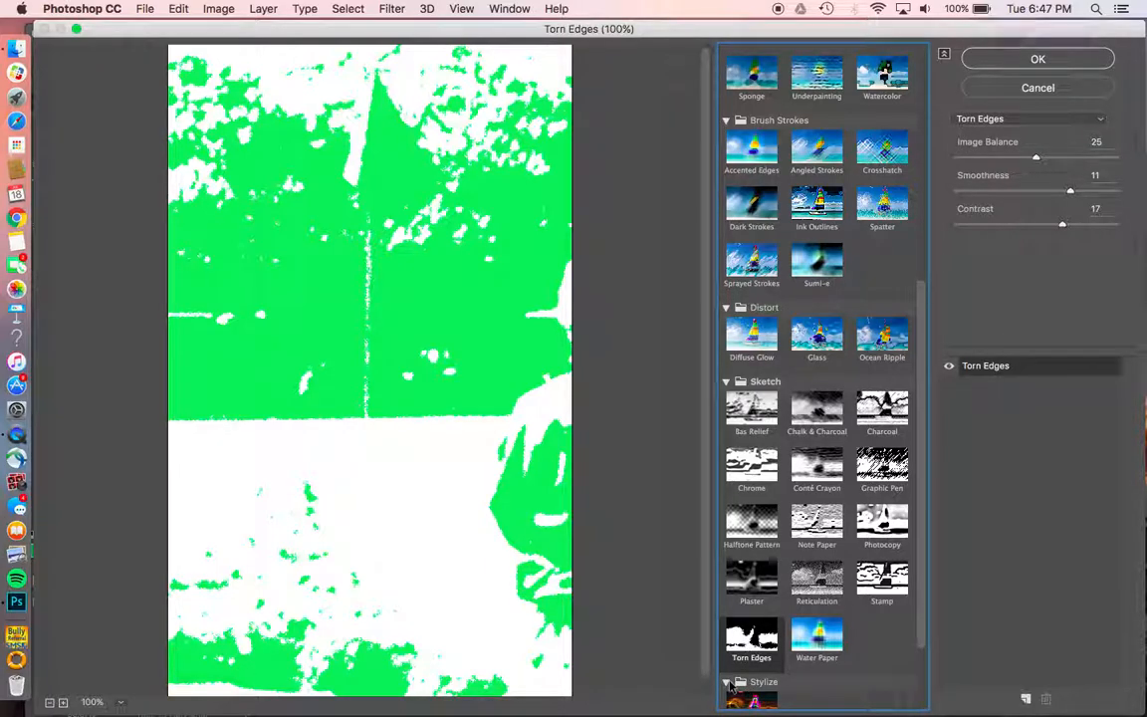
left_click(754, 663)
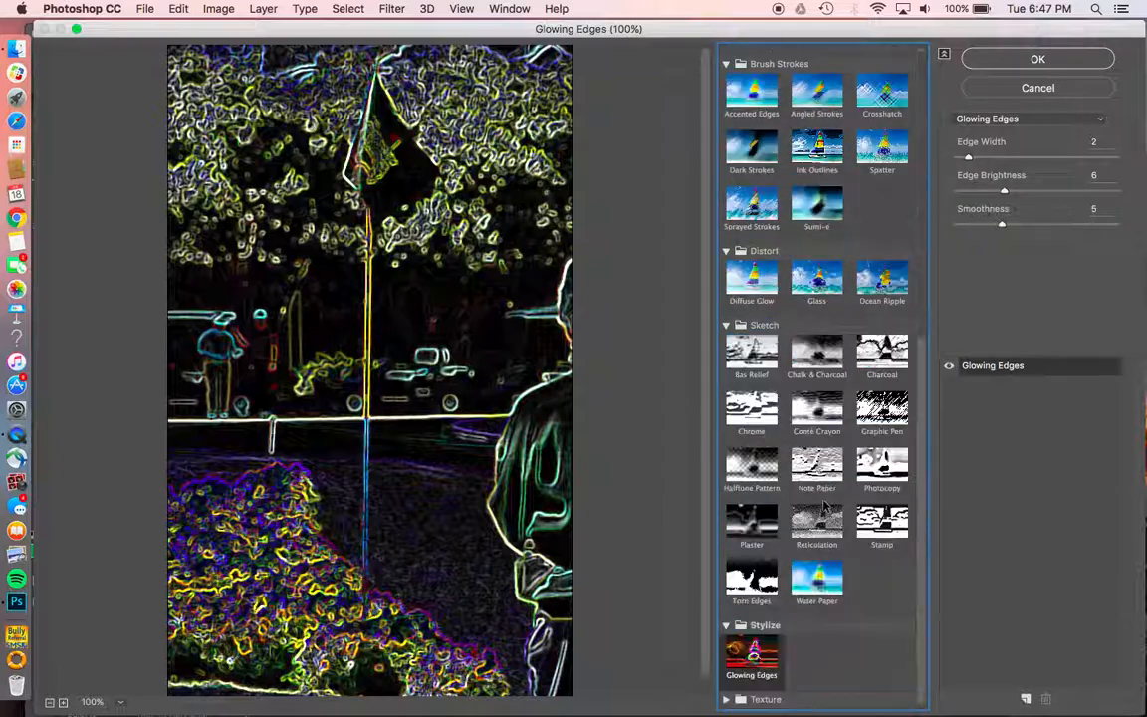
left_click(728, 700)
scroll(817, 684, "down", 3)
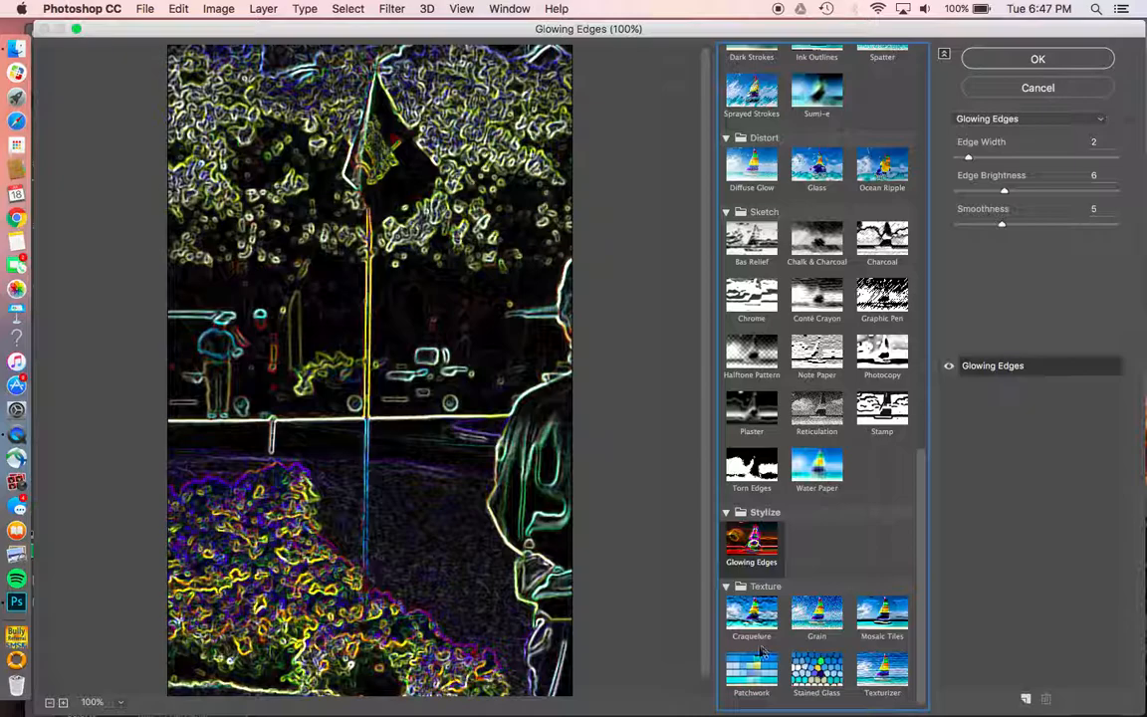
left_click(742, 602)
left_click(817, 662)
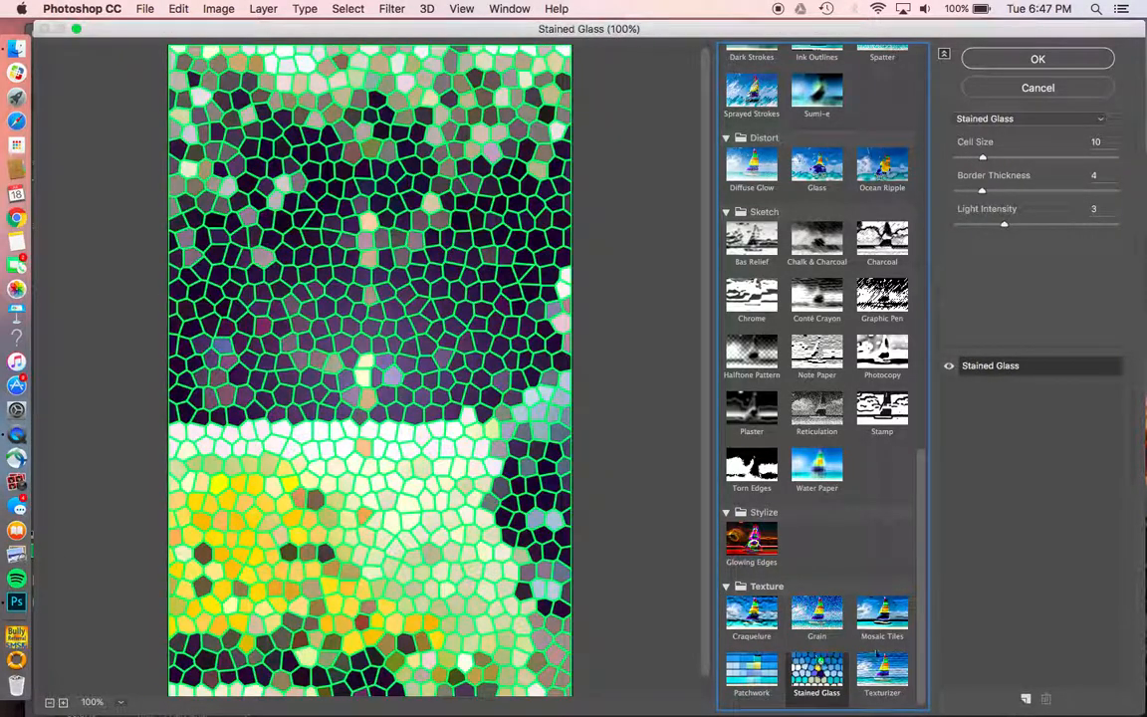
left_click(882, 613)
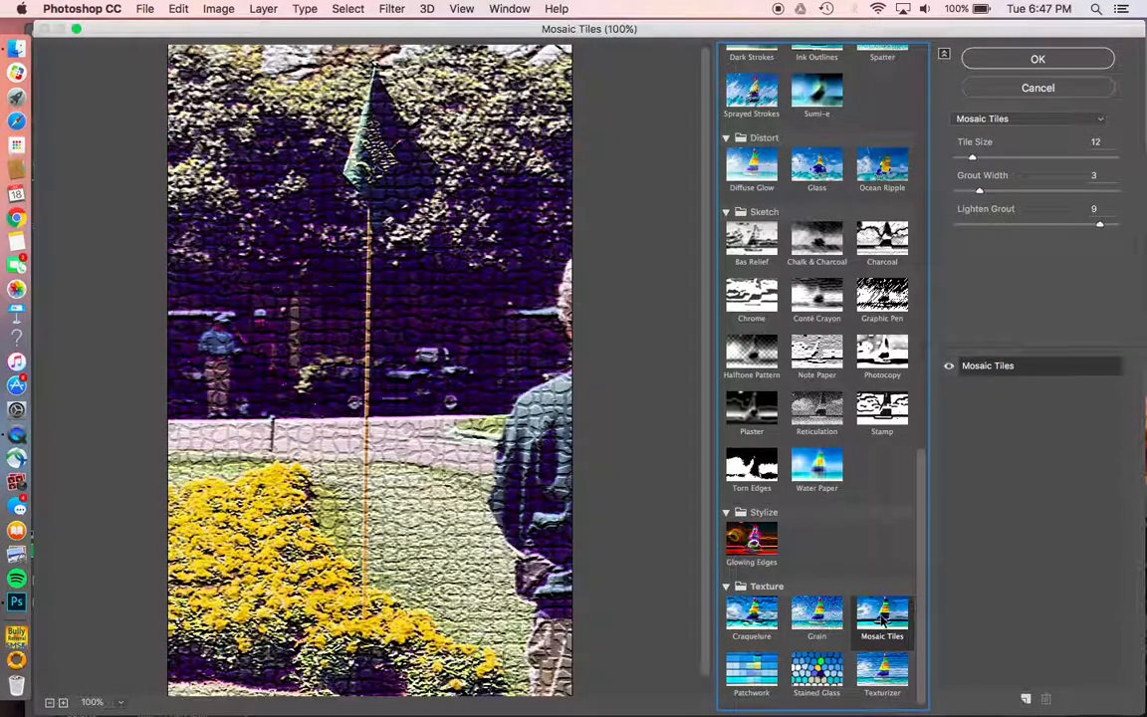
left_click(816, 612)
left_click(752, 612)
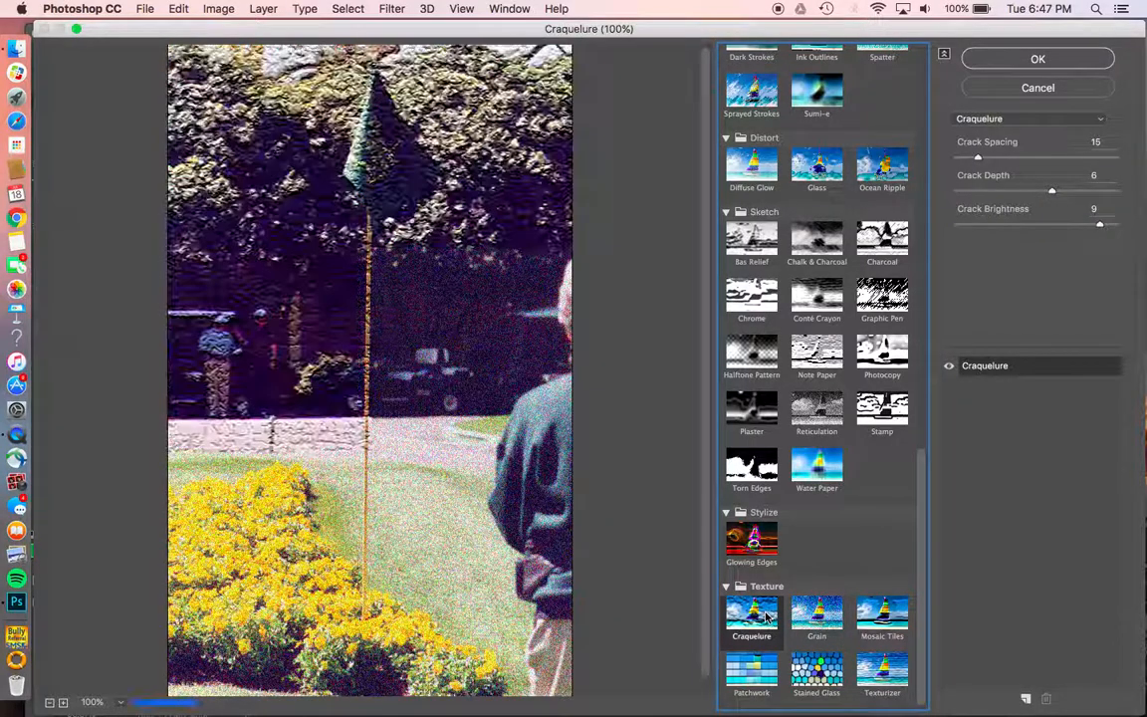
Compare the Artistic filters Palette Knife and Paint Daubs, and apply Paint Daubs to the base flag layer
scroll(883, 383, "up", 10)
left_click(812, 199)
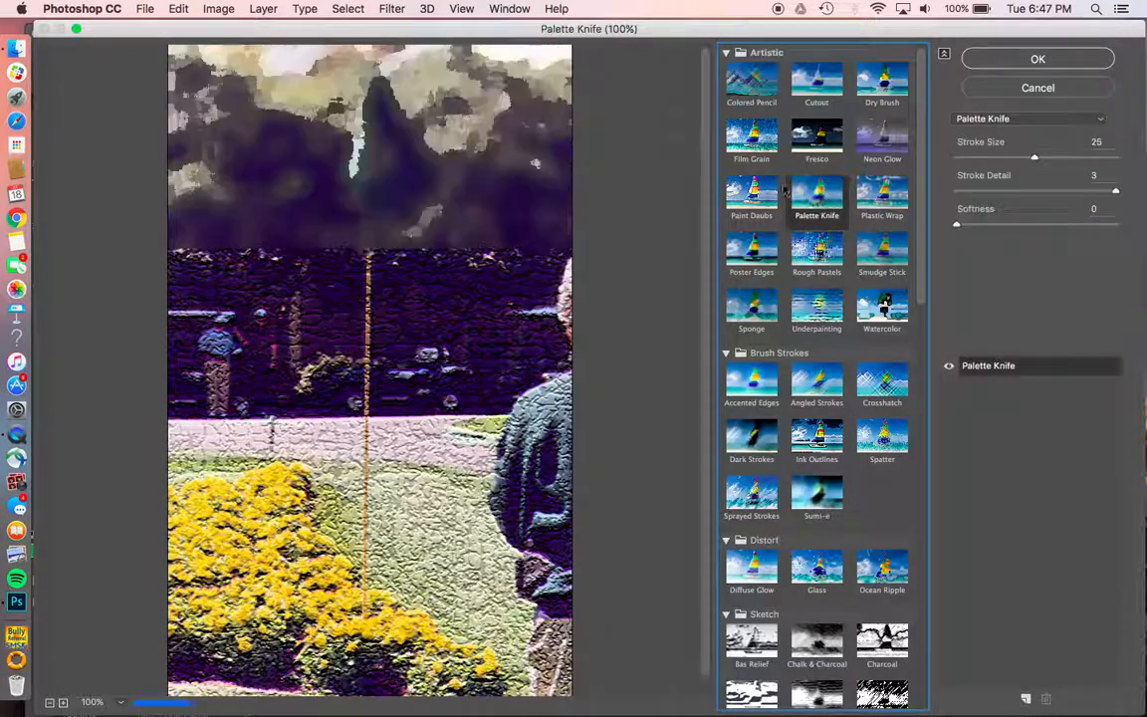
left_click(745, 189)
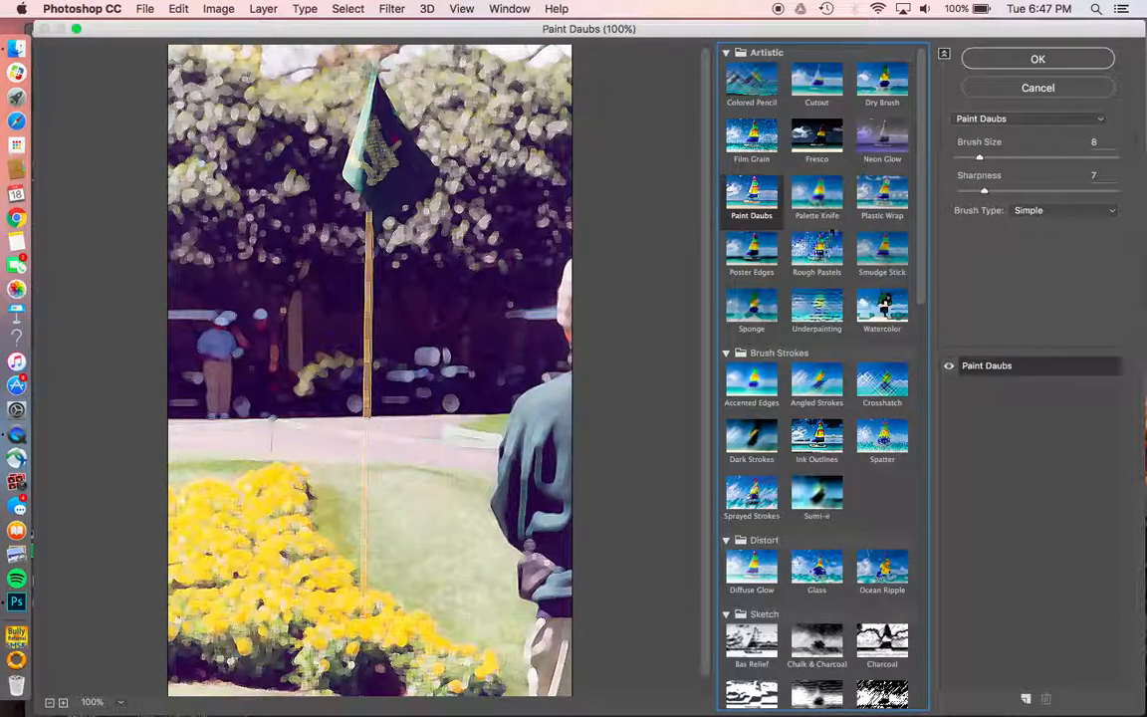
left_click(1004, 62)
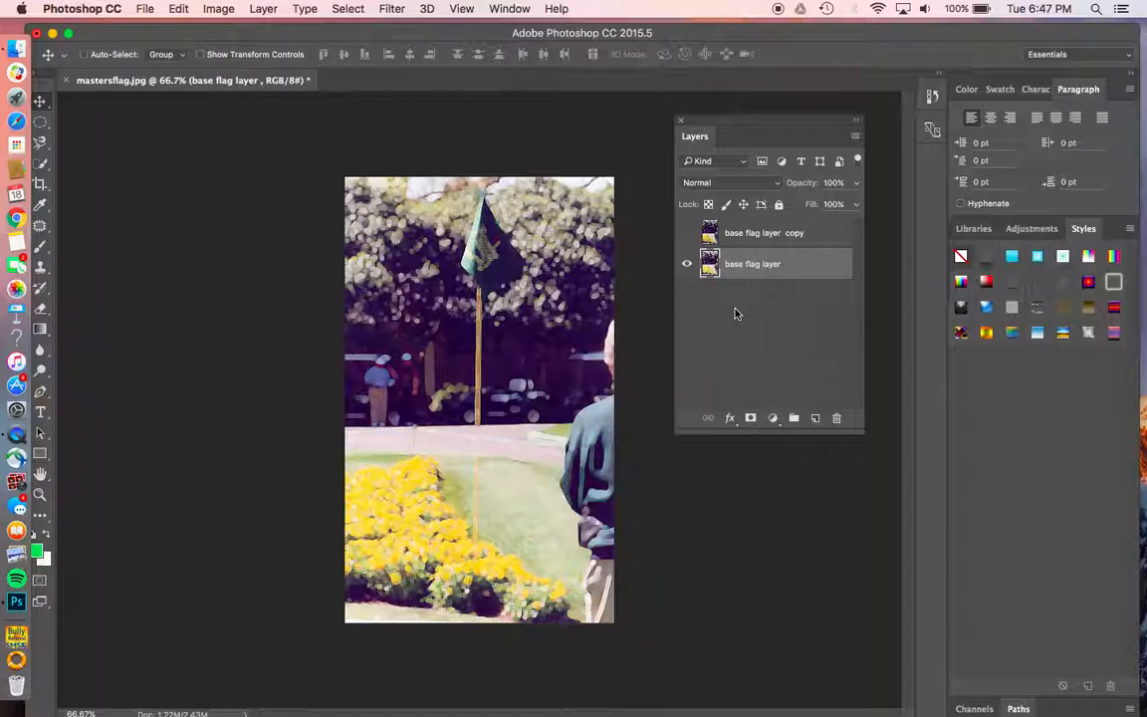
Show the History panel, attach it beneath the Layers panel, and enlarge it to list more states
left_click(172, 9)
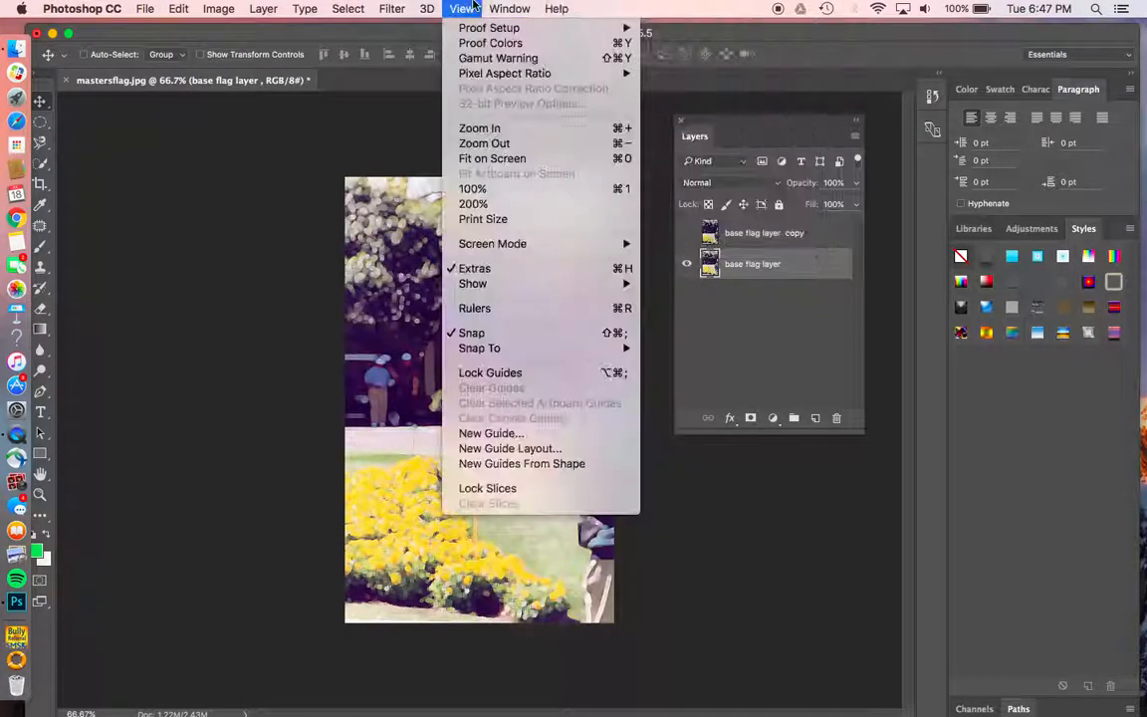
mouse_move(509, 9)
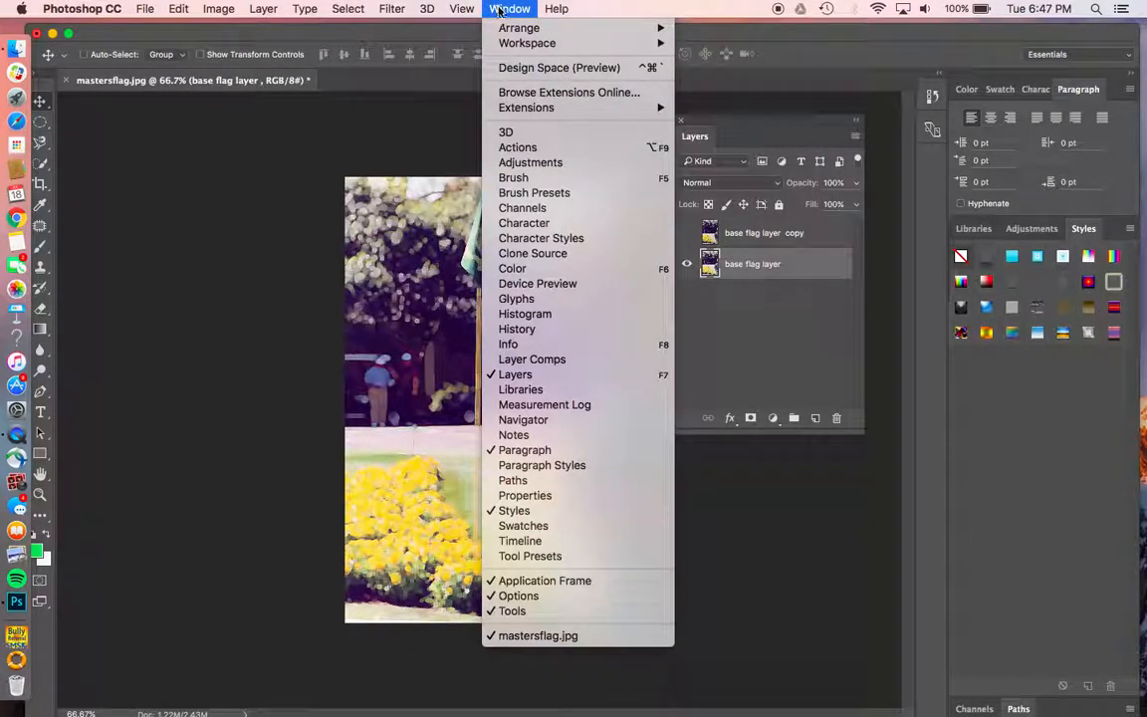
left_click(537, 331)
left_click_drag(775, 105, 737, 438)
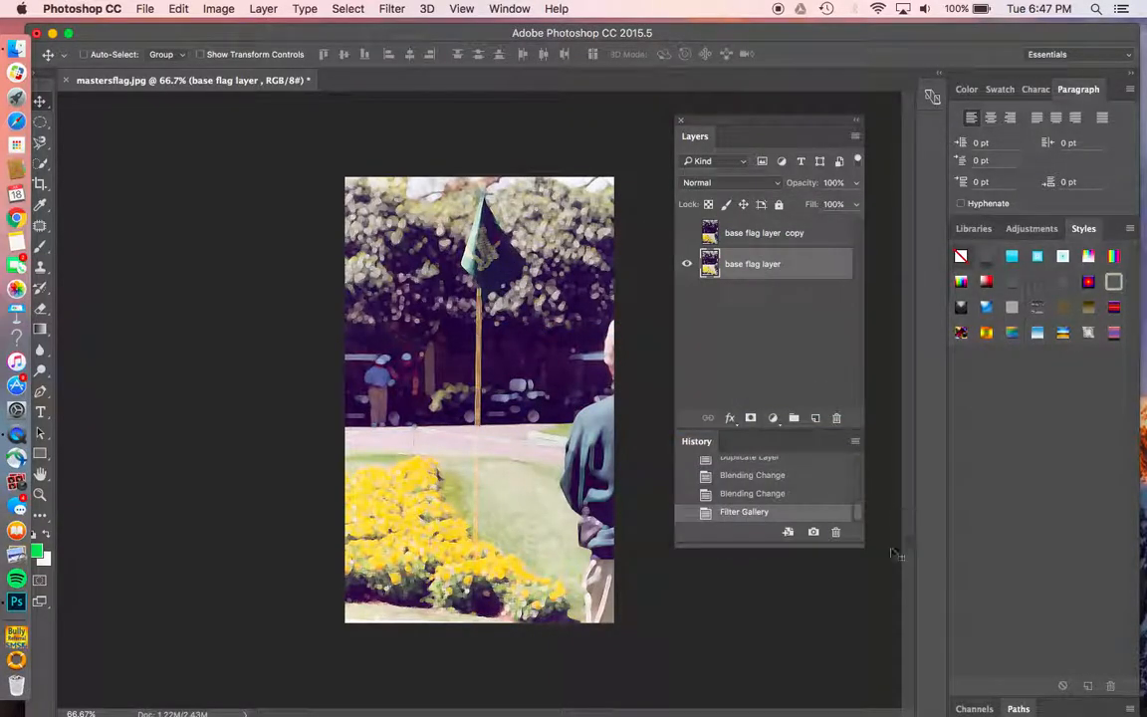
left_click_drag(865, 558, 863, 667)
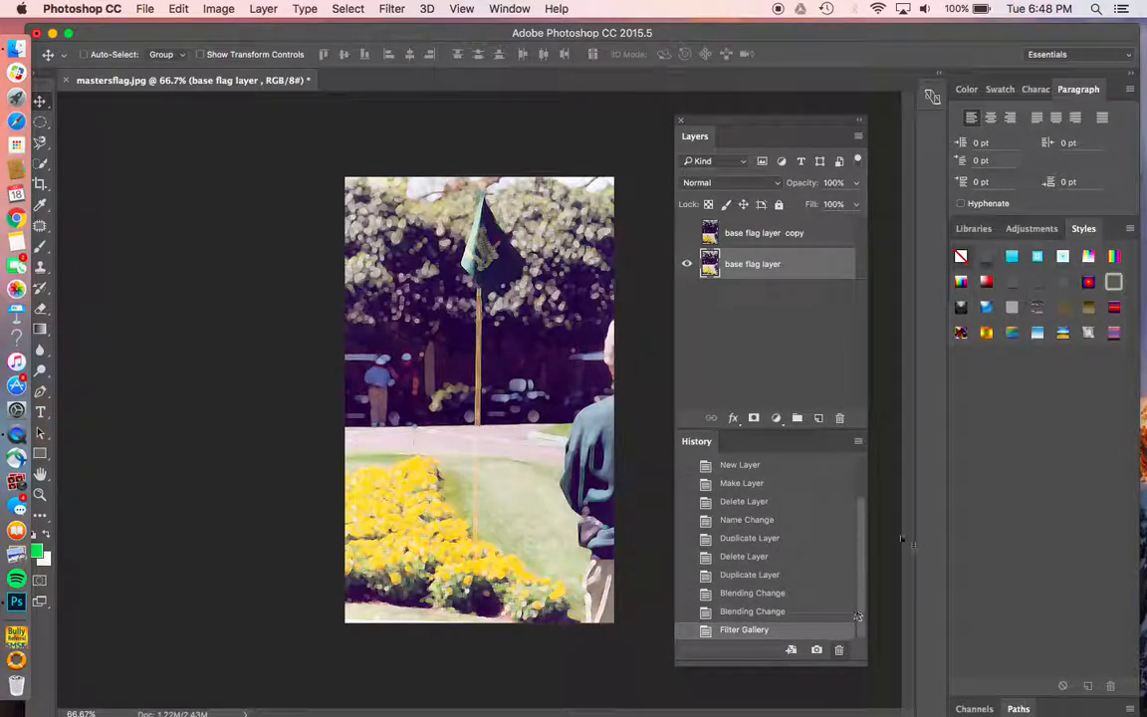
Step back through the earlier history states to the original mastersflag.jpg snapshot
left_click(792, 557)
left_click(788, 538)
left_click(782, 519)
left_click(771, 484)
scroll(776, 560, "up", 2)
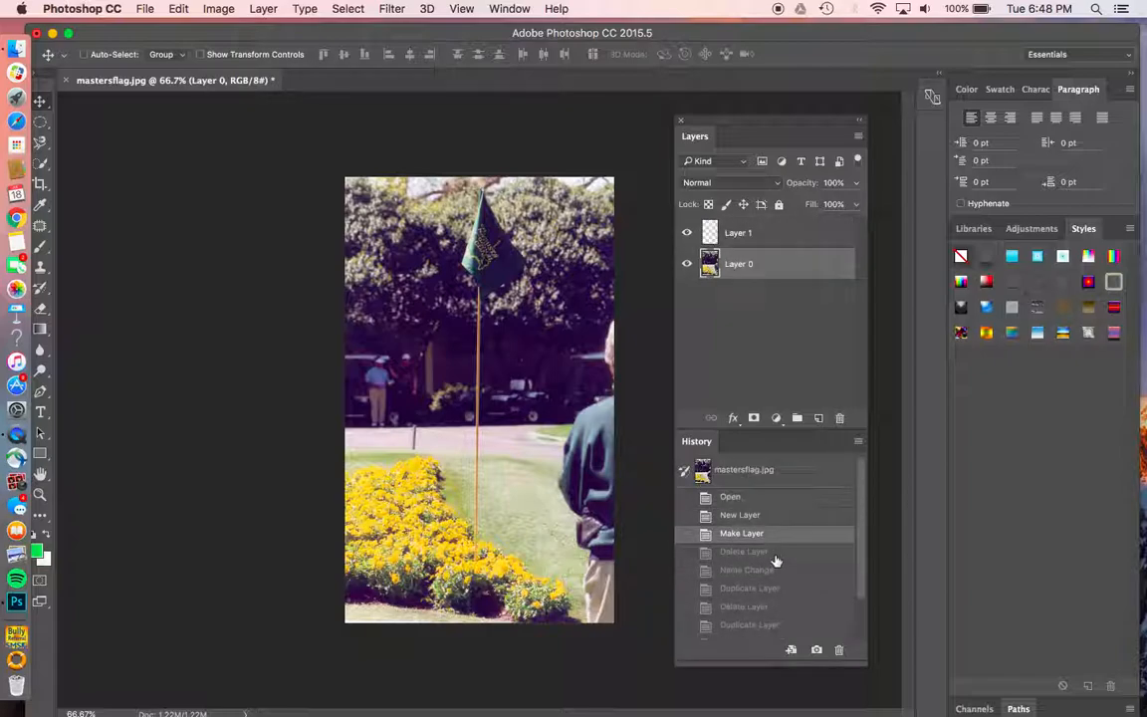
left_click(755, 497)
left_click(754, 483)
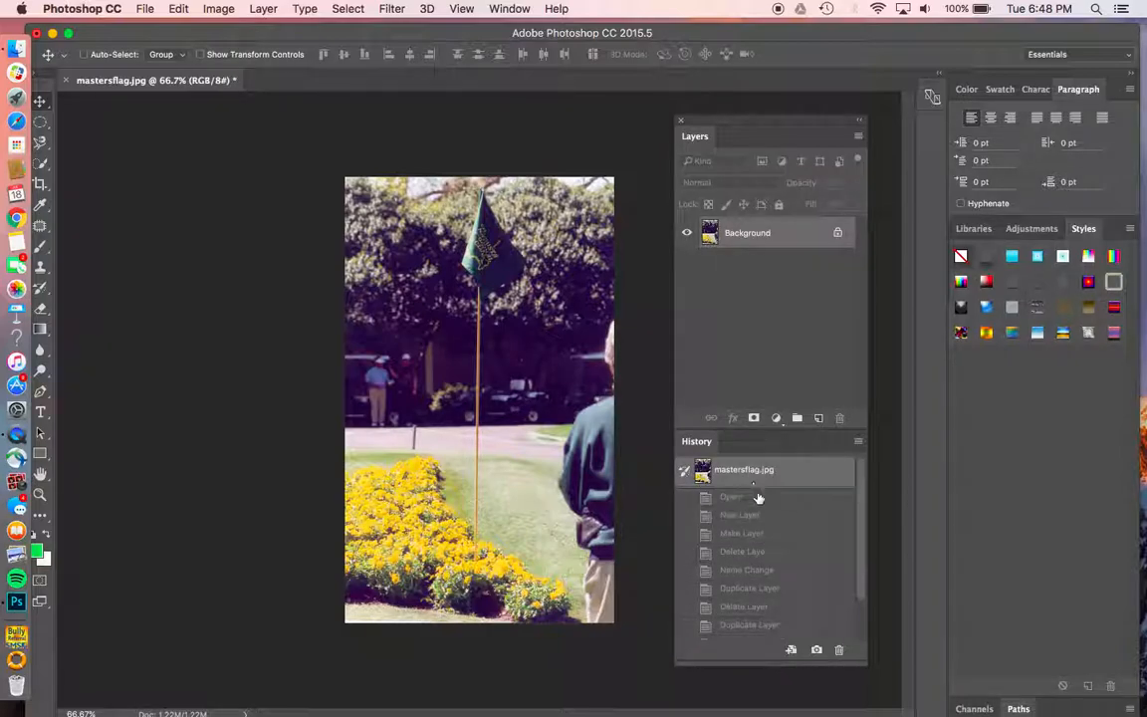
scroll(769, 587, "down", 2)
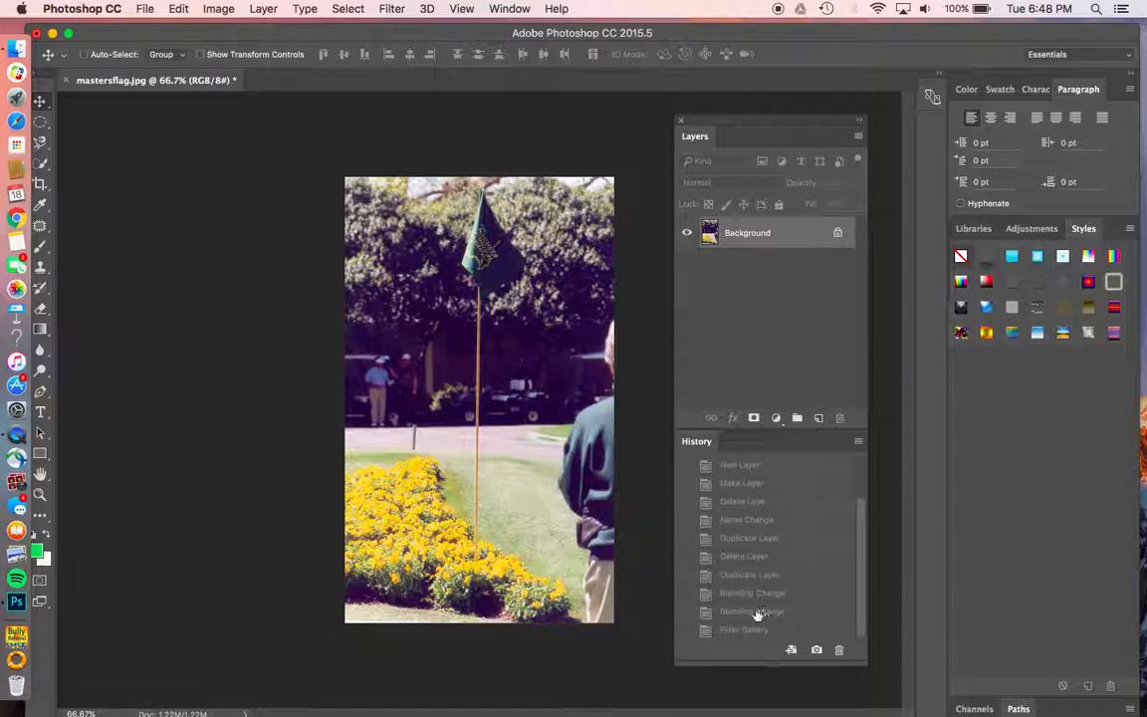
Move through the Blending Change and Filter Gallery history states, and revert to the last Duplicate Layer state
left_click(755, 611)
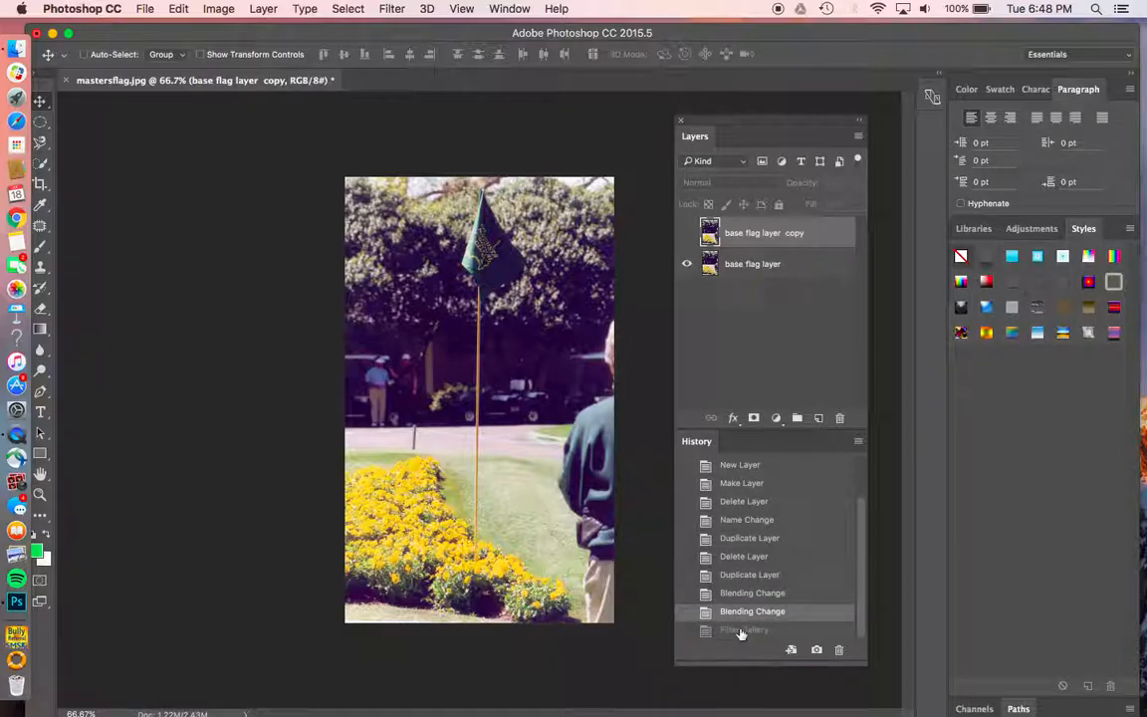
left_click(742, 630)
left_click(740, 577)
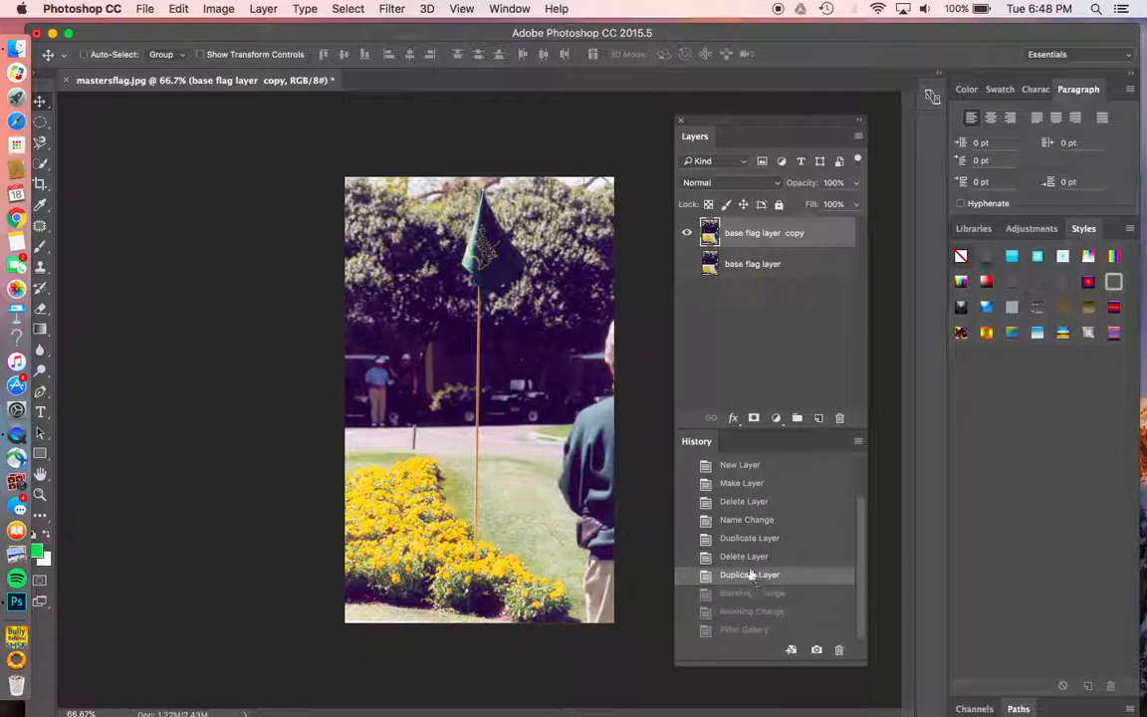
Lock the base flag layer copy, and release that lock again
left_click(762, 205)
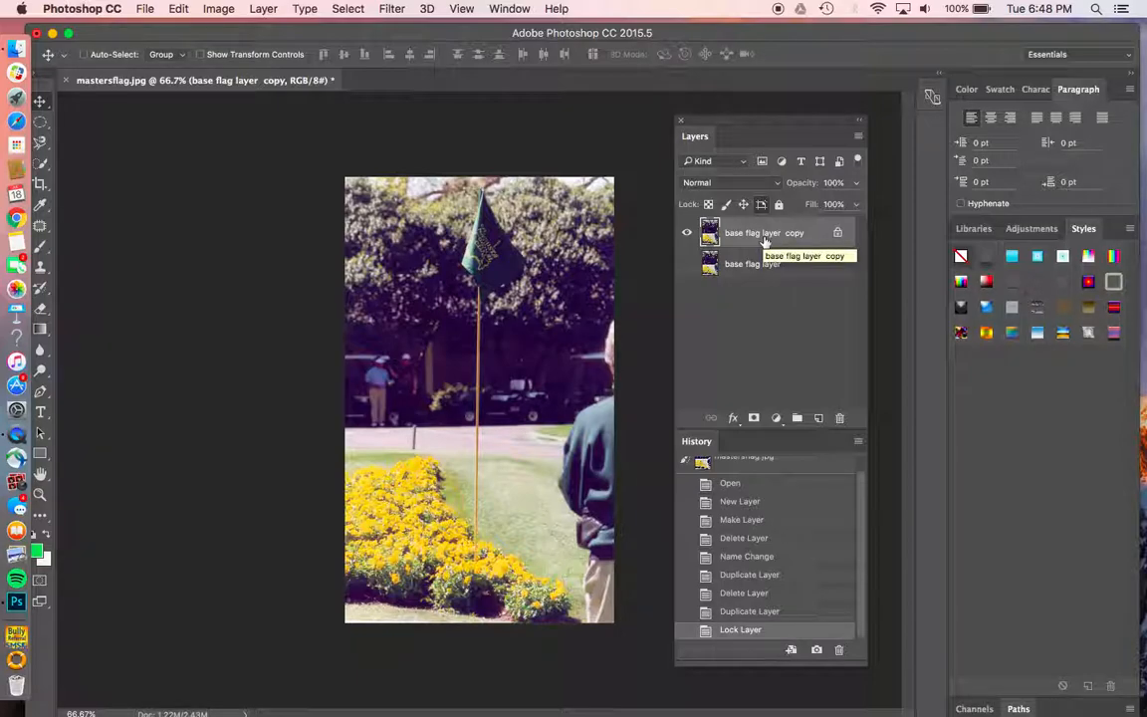
left_click_drag(836, 231, 840, 419)
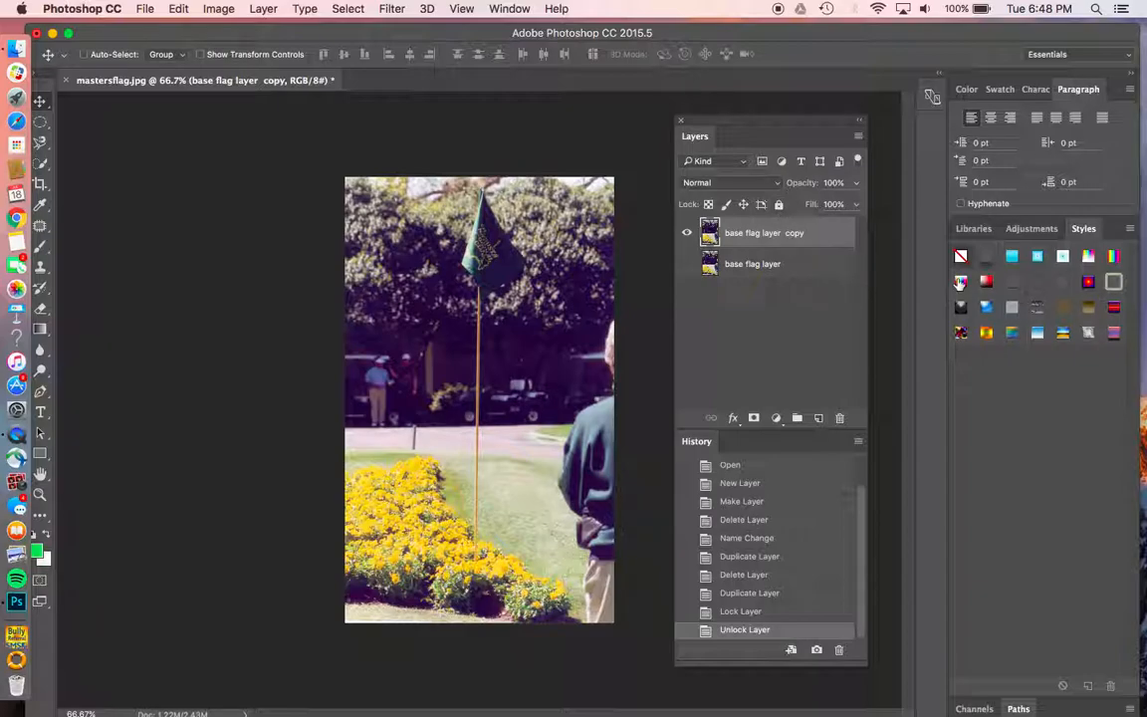
Float the Adjustments panel beside the photo, and add a Hue/Saturation adjustment layer with its Properties placed below that panel
left_click(1048, 230)
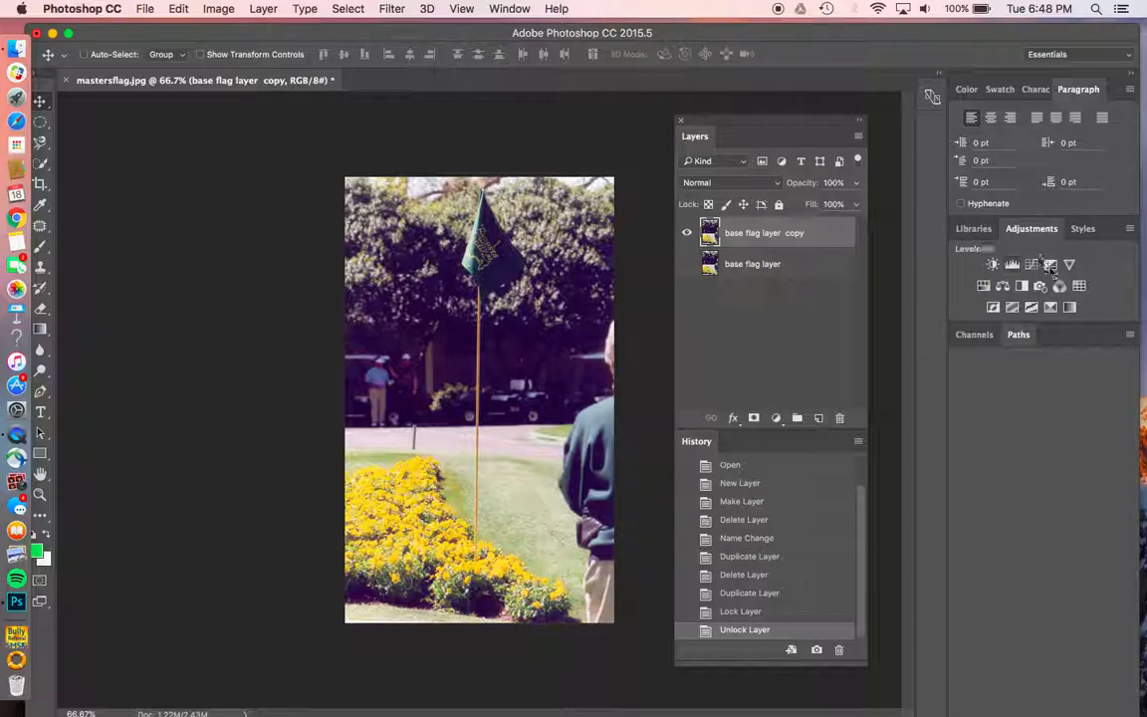
left_click_drag(1016, 230, 149, 187)
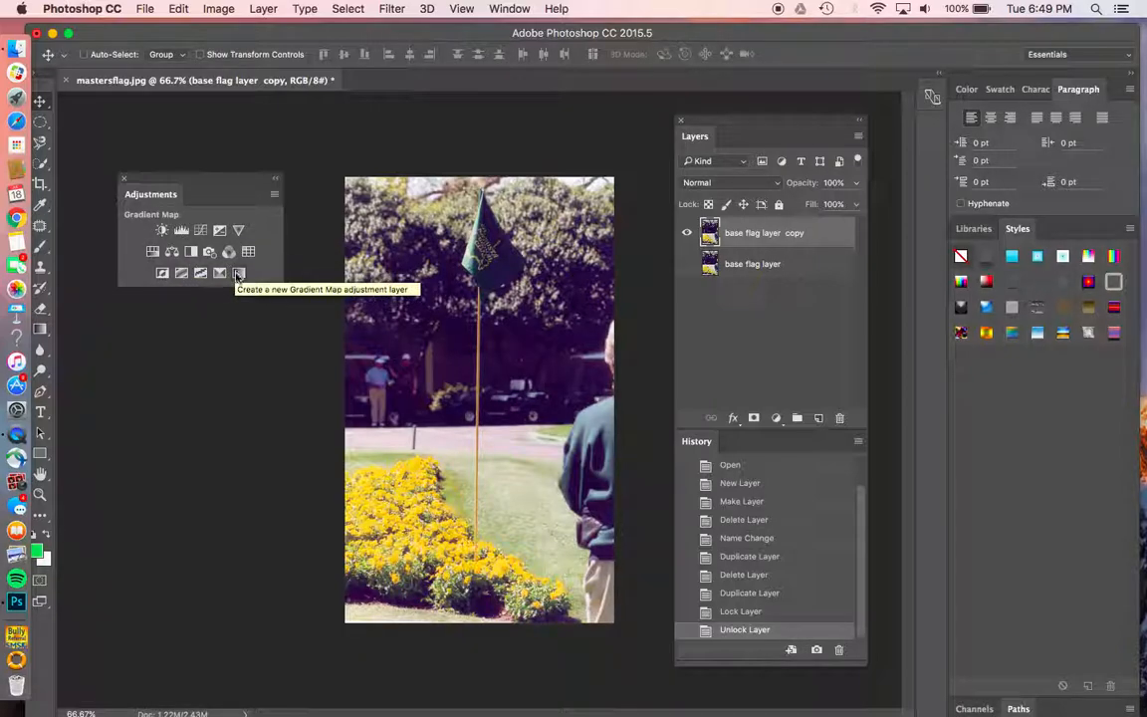
left_click(151, 255)
left_click_drag(865, 155, 174, 319)
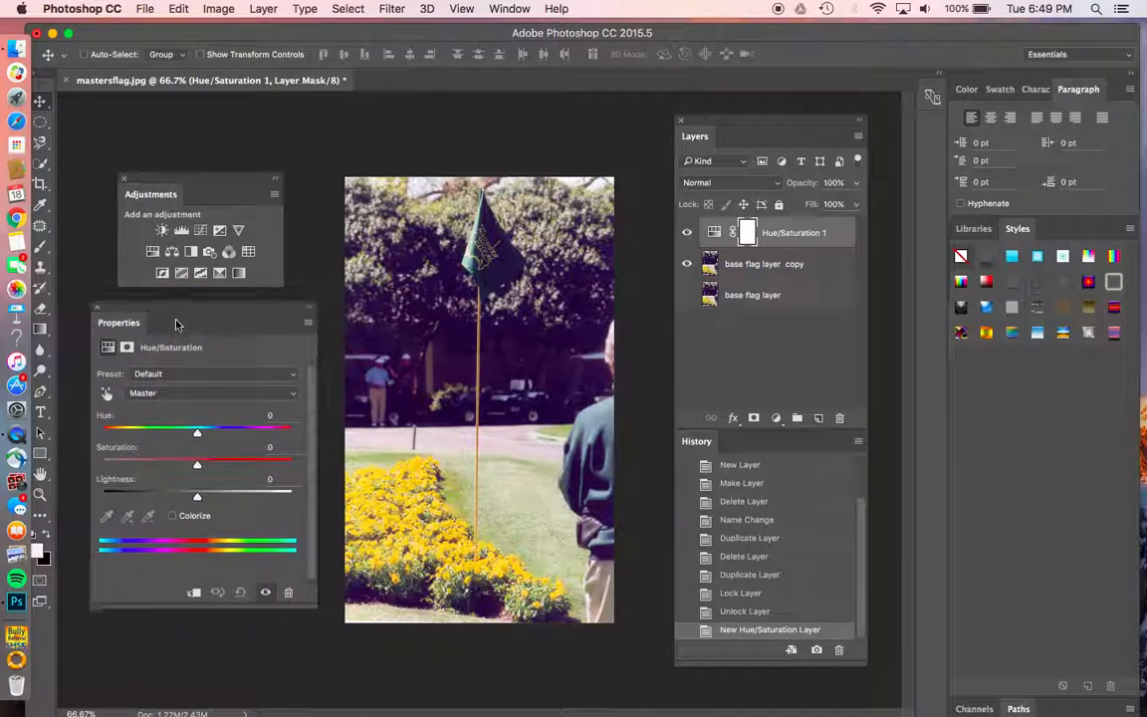
Colorize the photo through the Hue/Saturation layer with hue 134, saturation 25 and lightness +39
left_click_drag(198, 435, 121, 433)
left_click_drag(199, 500, 235, 497)
left_click(174, 516)
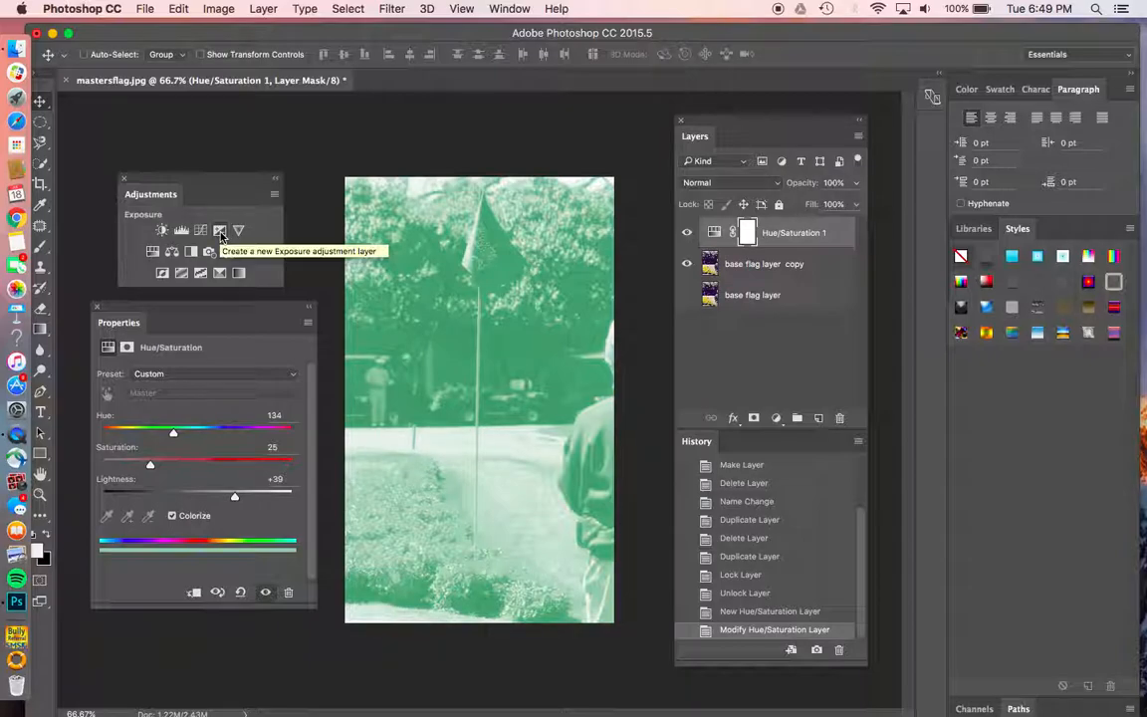
Add a Brightness/Contrast adjustment layer with brightness 89, and lower its opacity to 28%
left_click(162, 230)
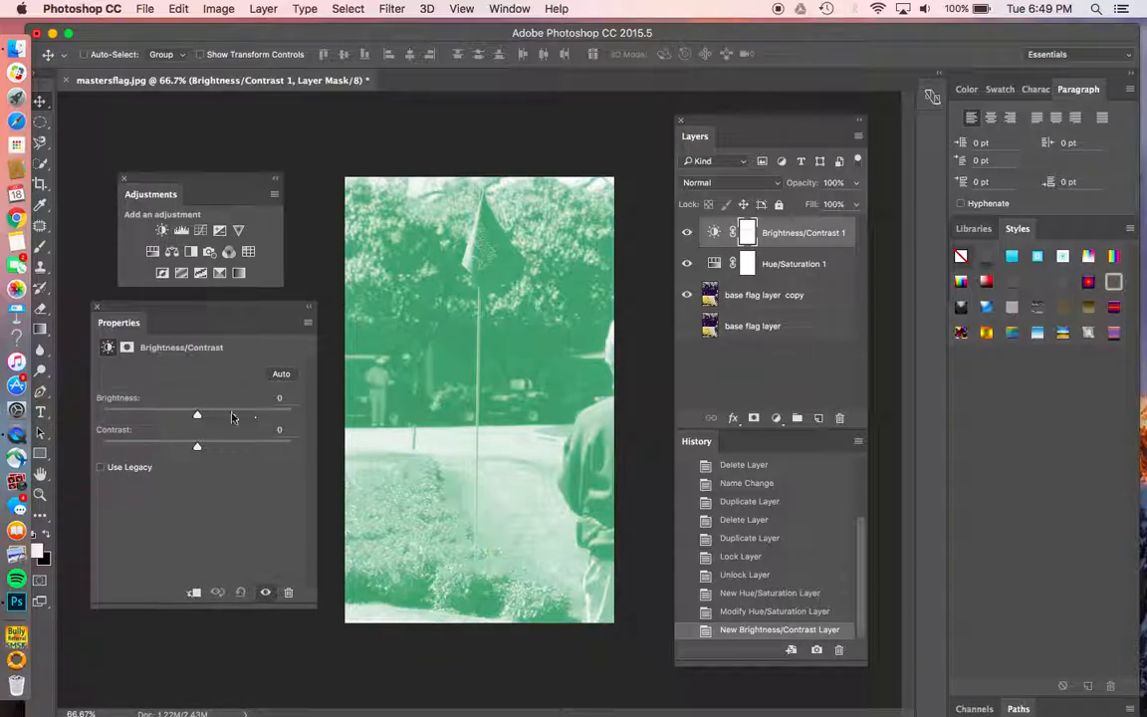
left_click_drag(197, 414, 253, 419)
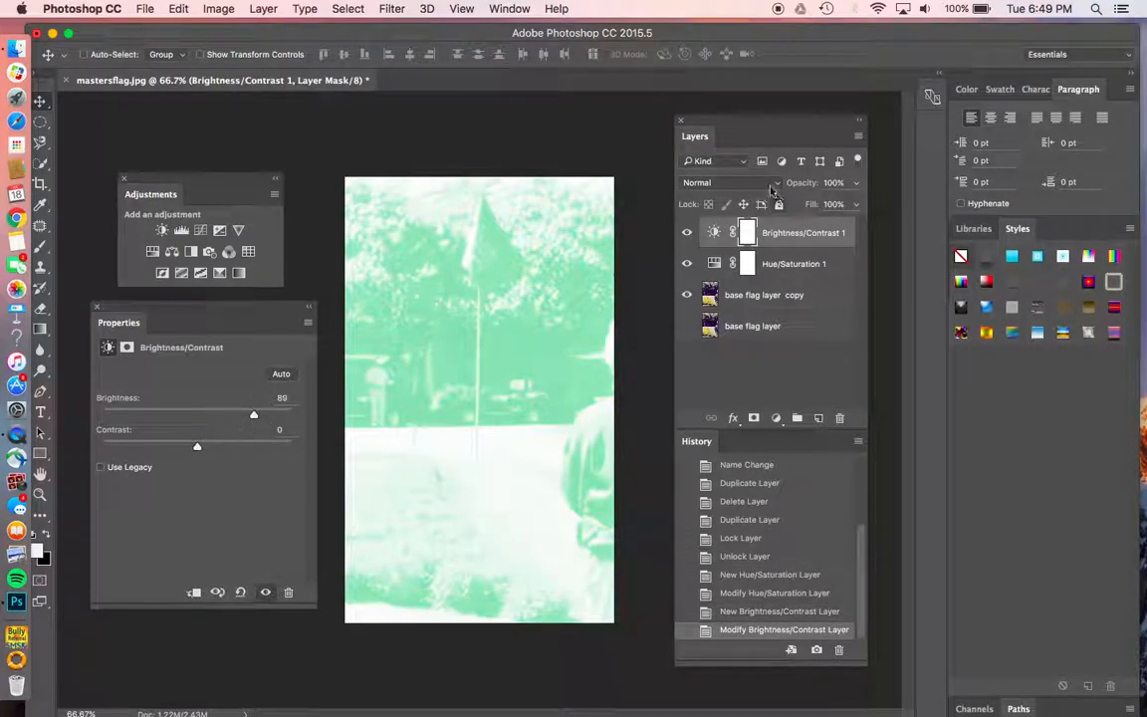
left_click(855, 183)
left_click_drag(826, 203, 804, 206)
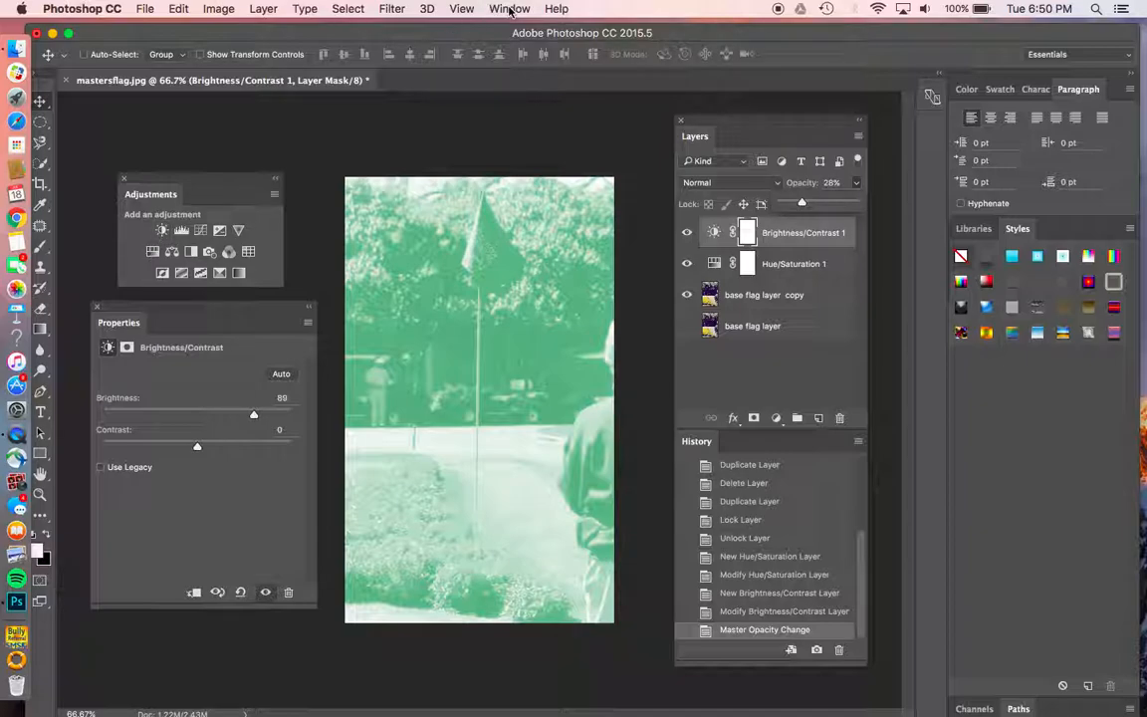
Close the floating Adjustments and Properties panels, and dock a reopened Adjustments panel beside Styles
left_click(125, 180)
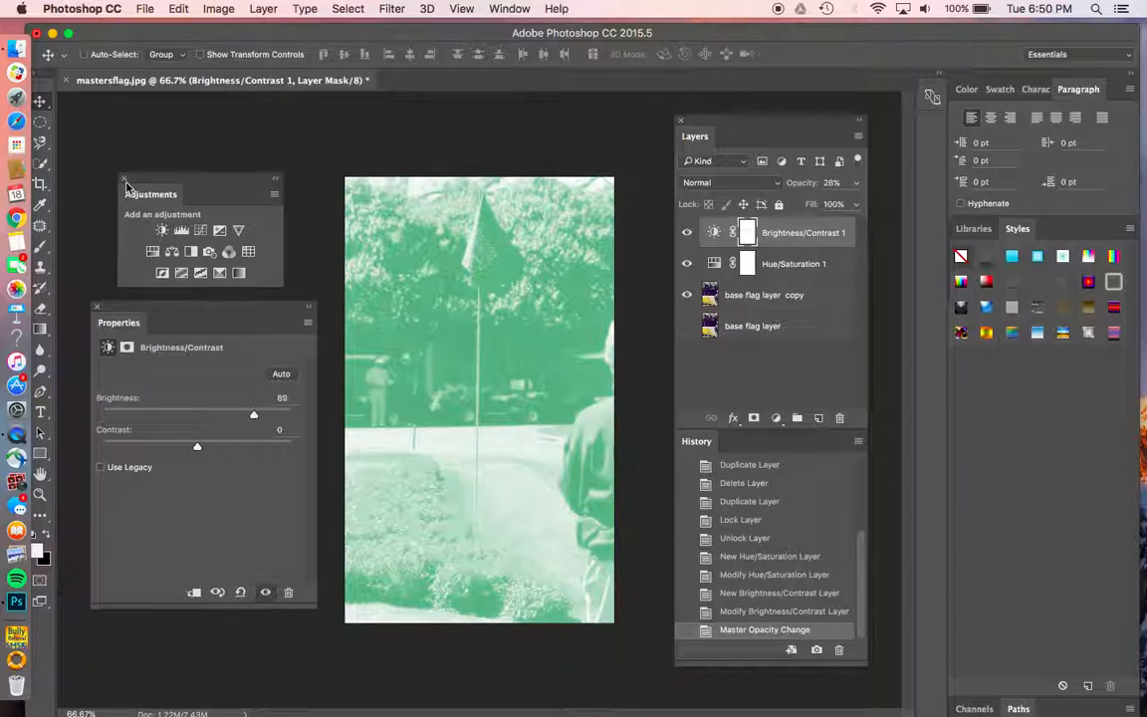
left_click(96, 309)
left_click(123, 180)
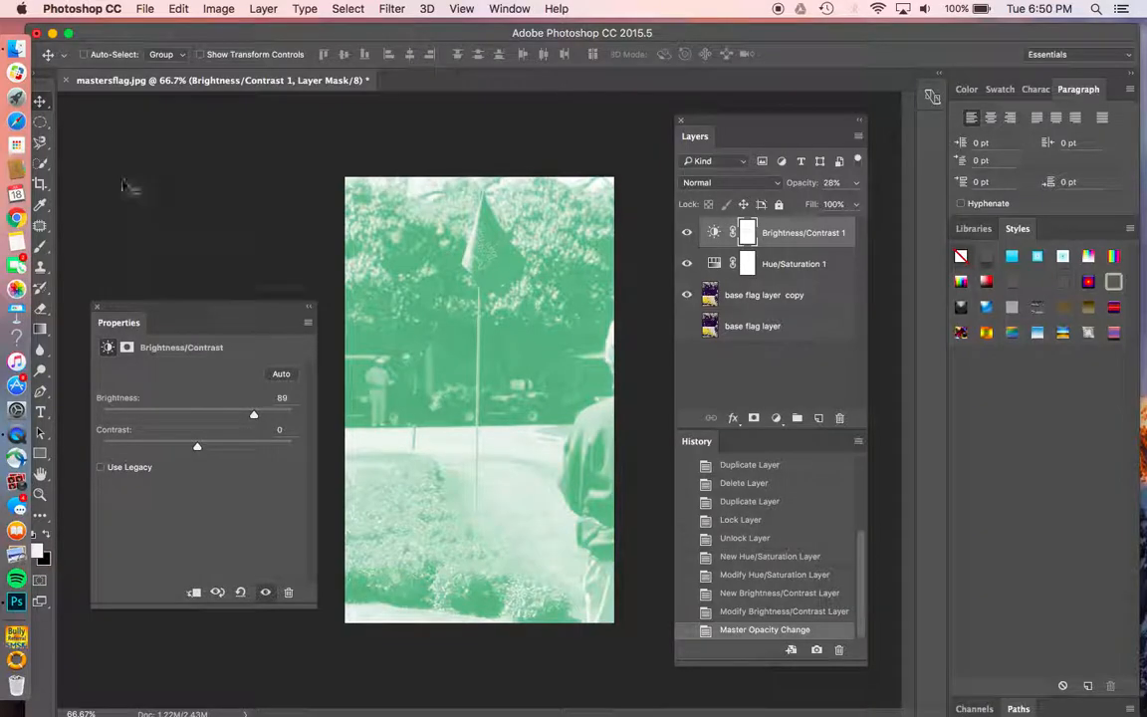
left_click(97, 308)
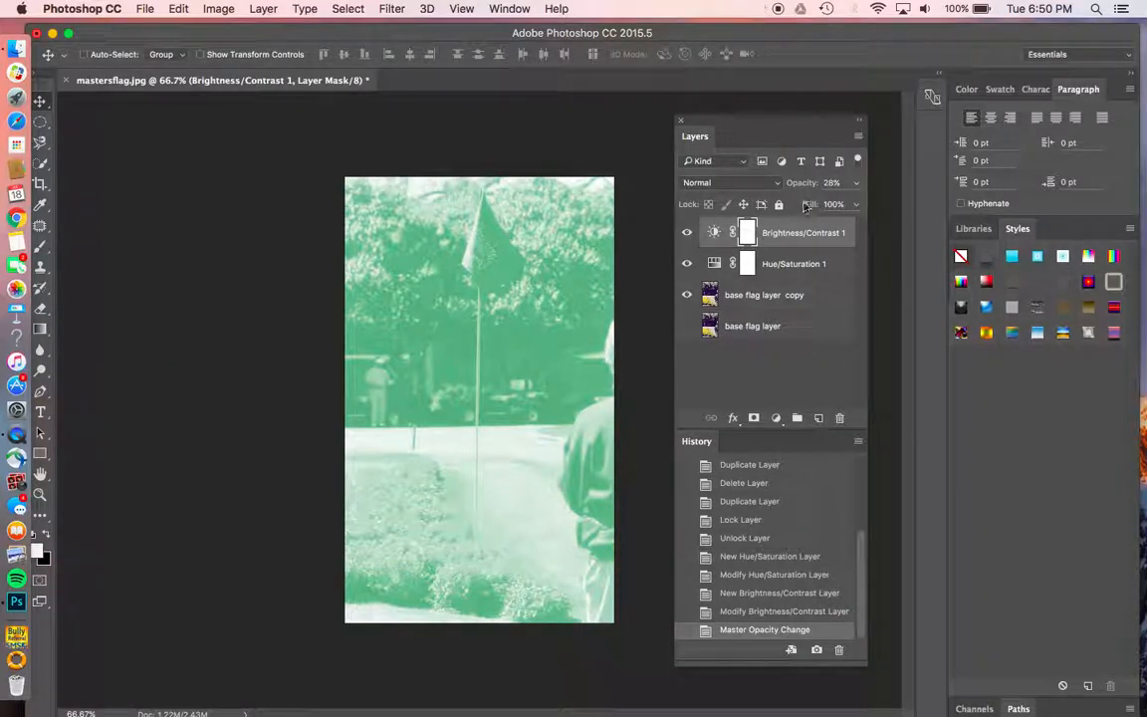
left_click(508, 9)
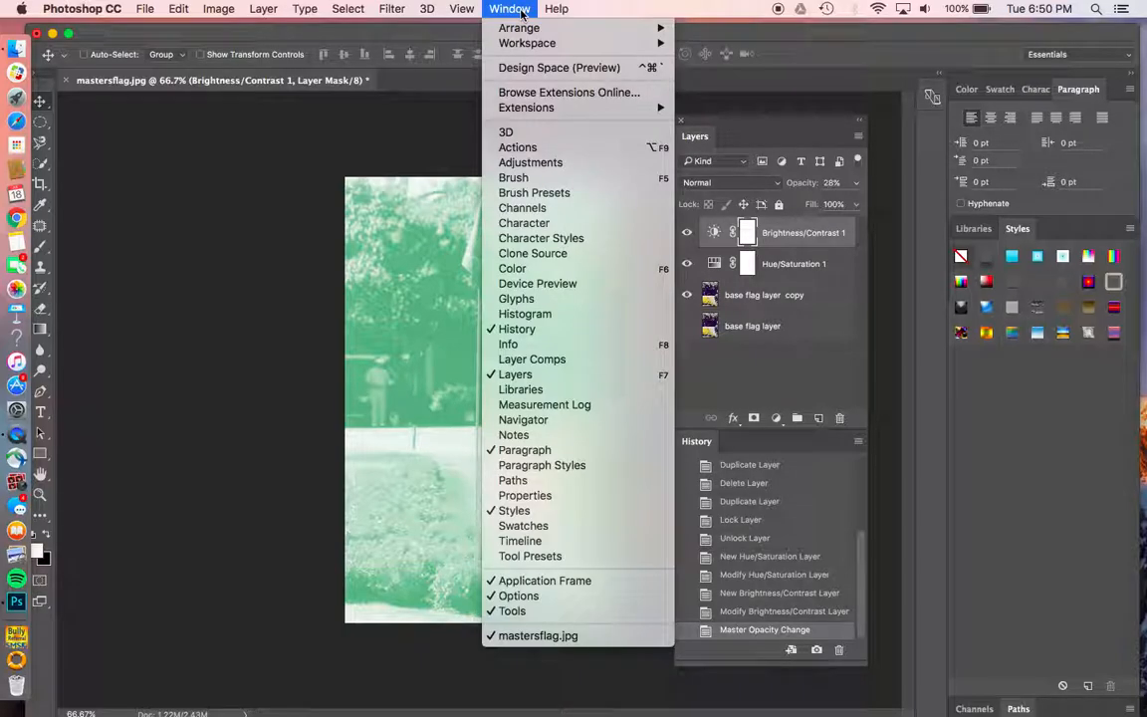
left_click(527, 162)
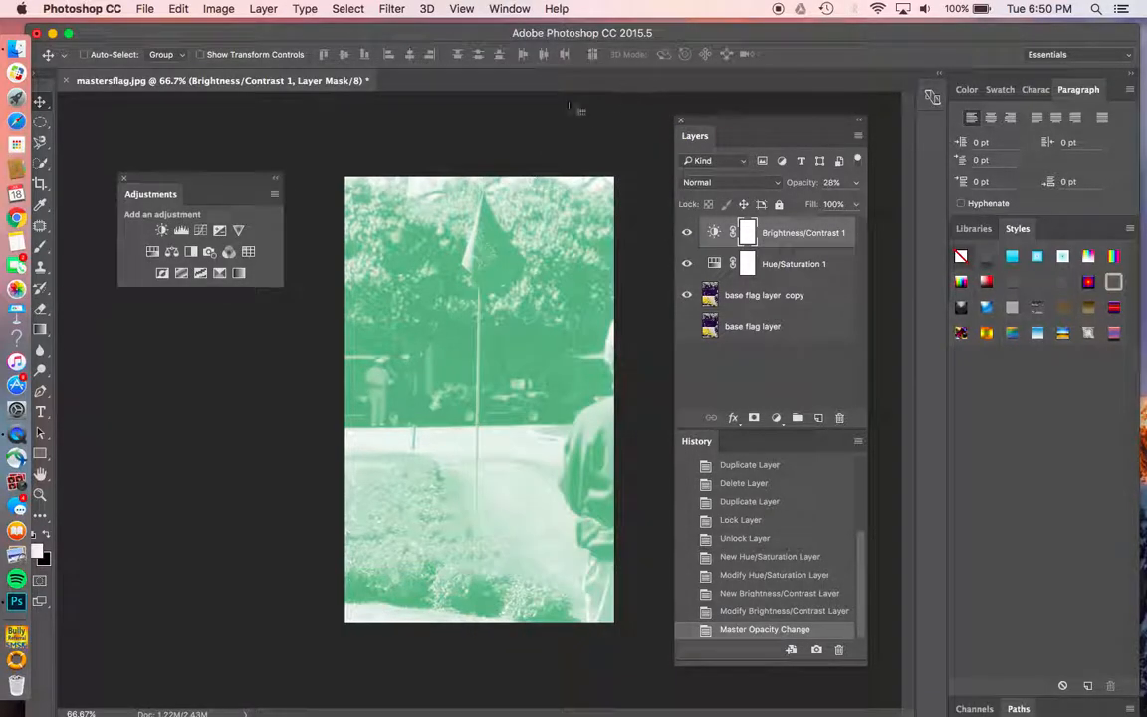
left_click_drag(234, 179, 1117, 231)
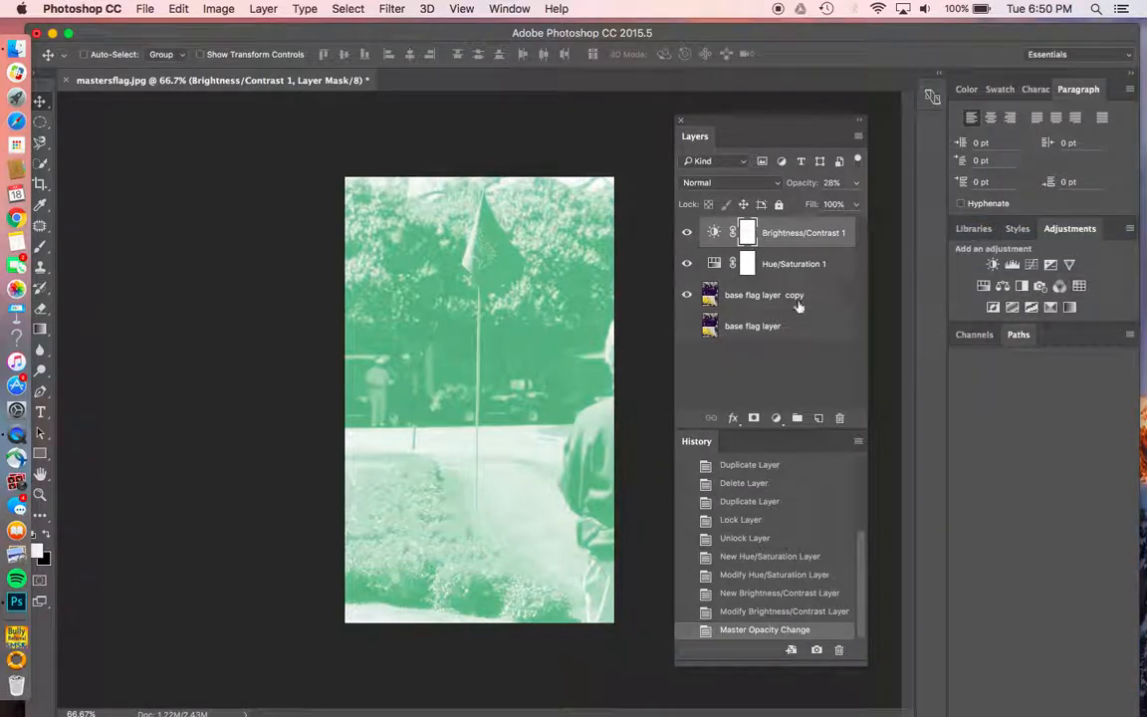
Toggle the layers' visibility, leaving only base flag layer copy selected and shown, with both adjustment layers and base flag layer hidden
left_click(751, 329)
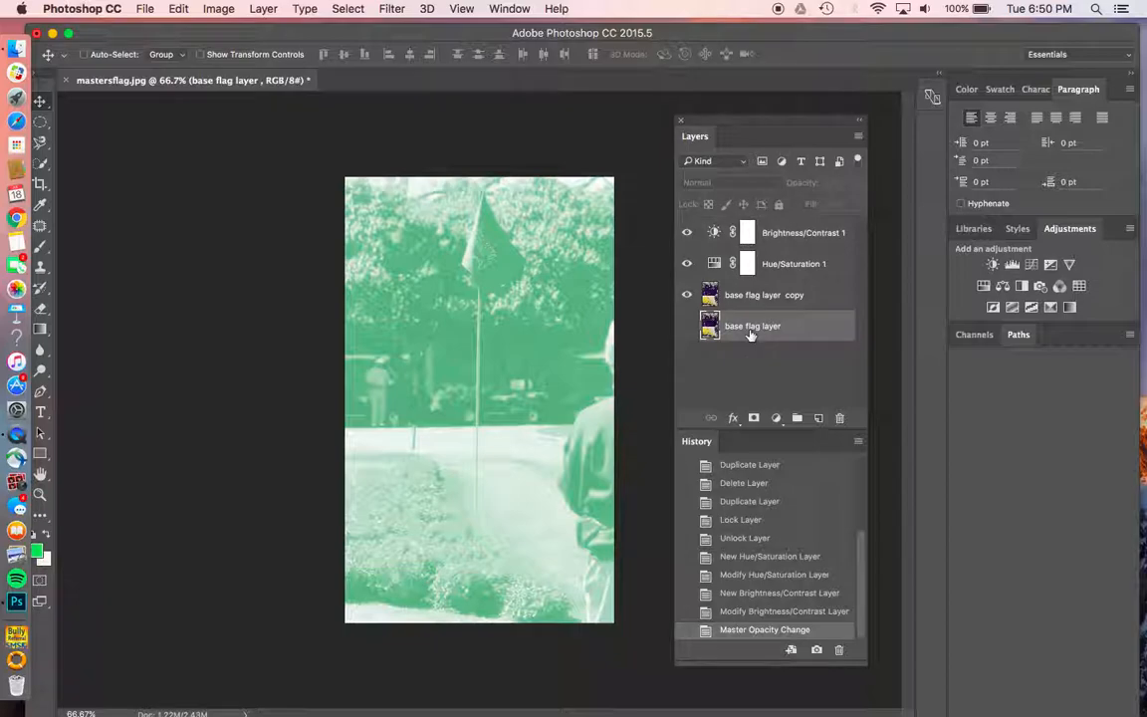
left_click(686, 233)
left_click(685, 263)
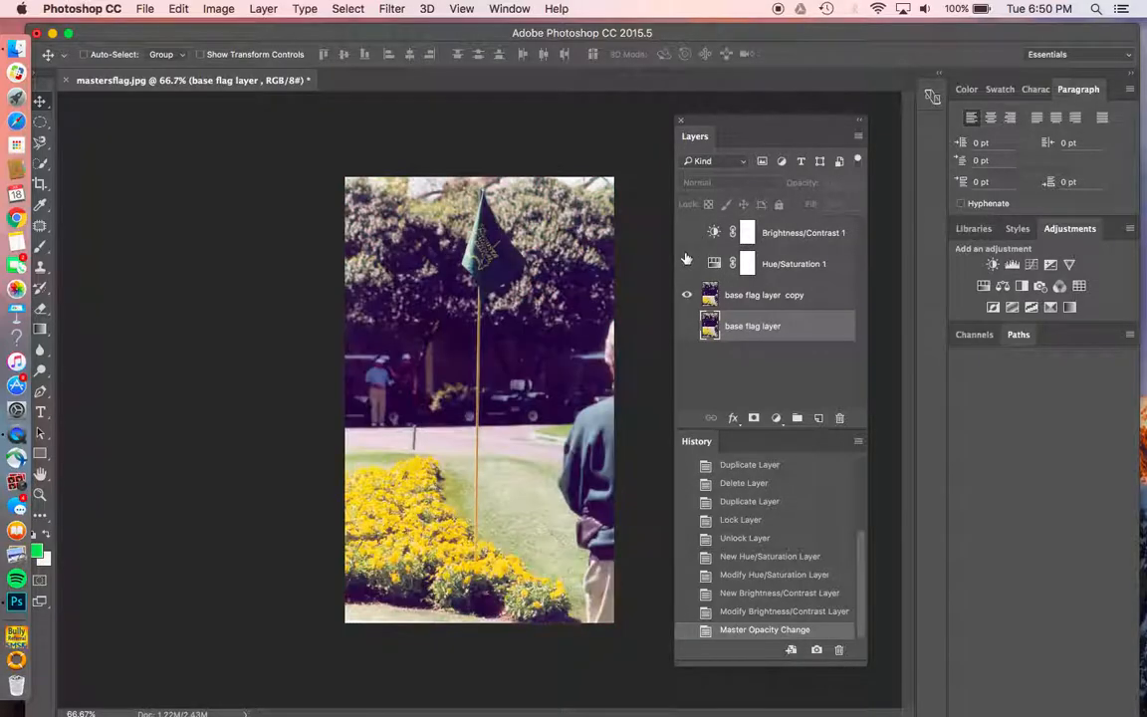
left_click(686, 294)
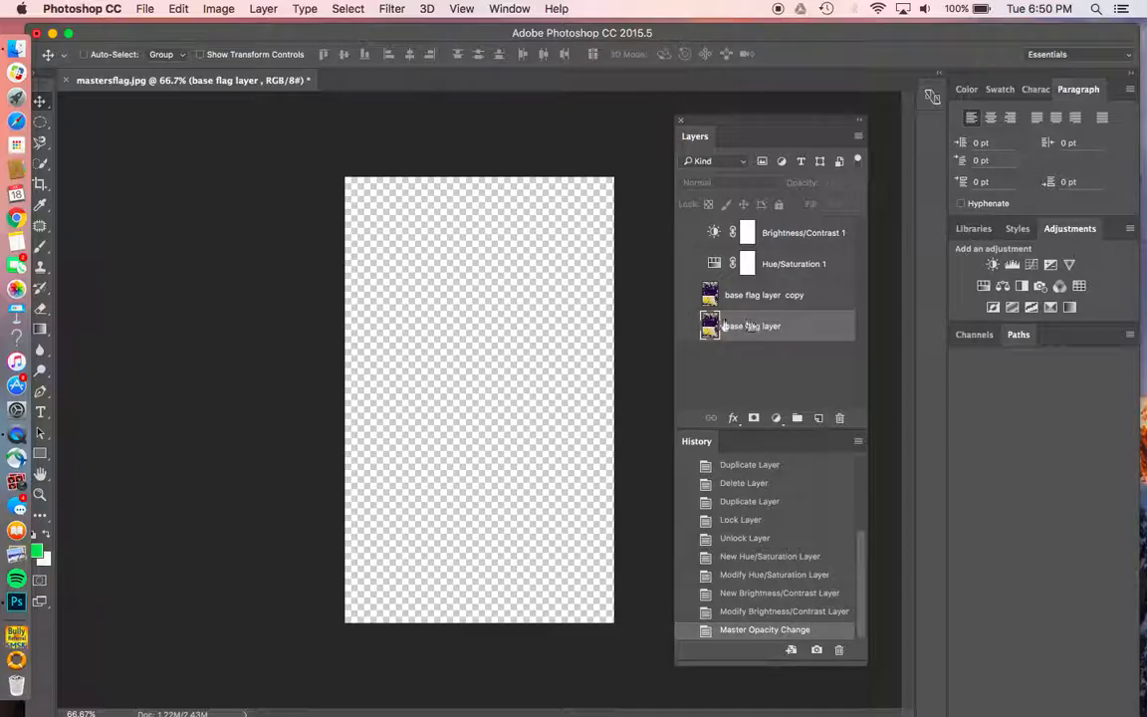
left_click(702, 295)
left_click(685, 296)
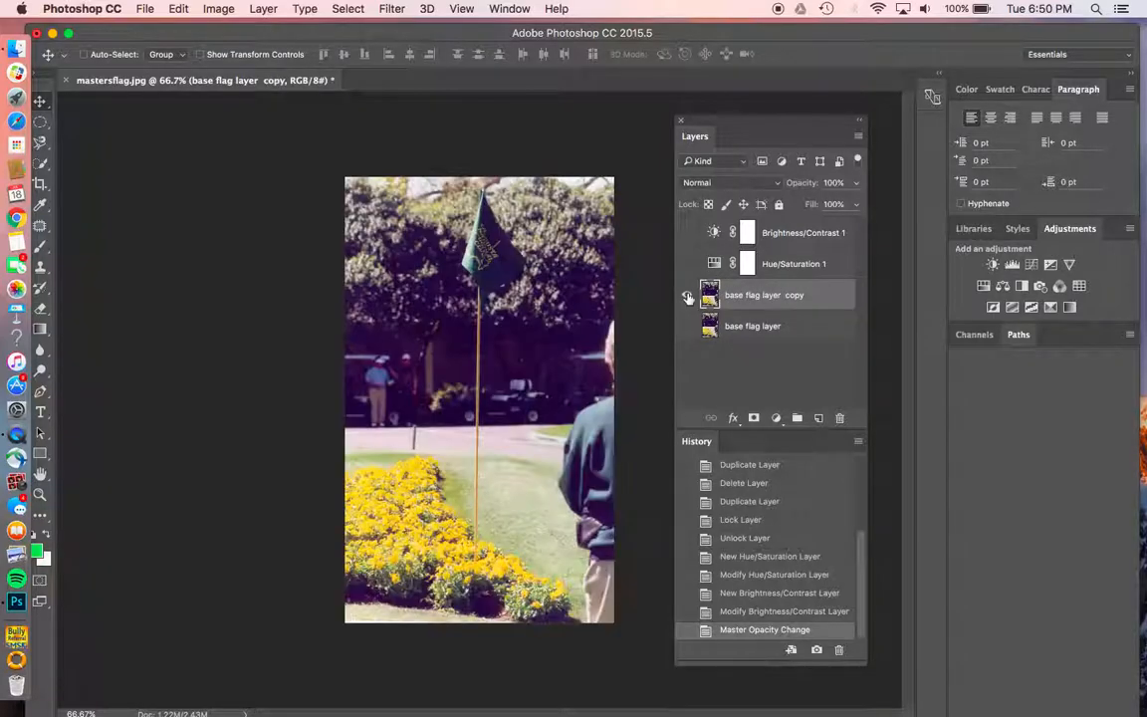
left_click(687, 296)
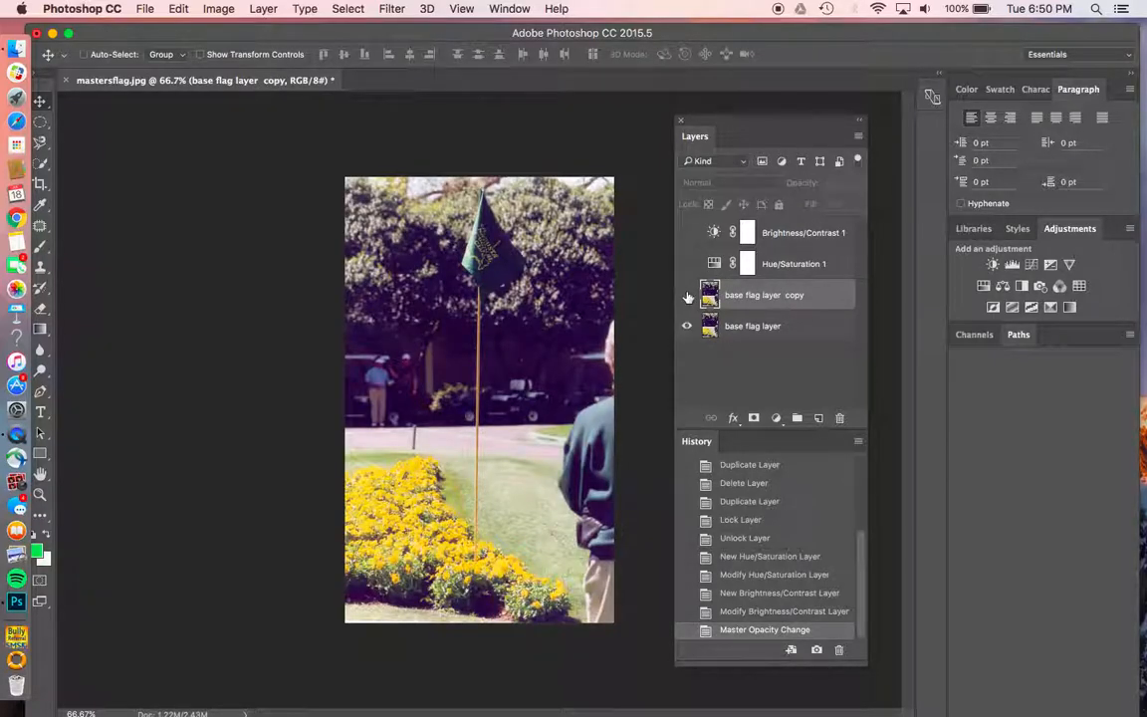
left_click(686, 326)
left_click(686, 295)
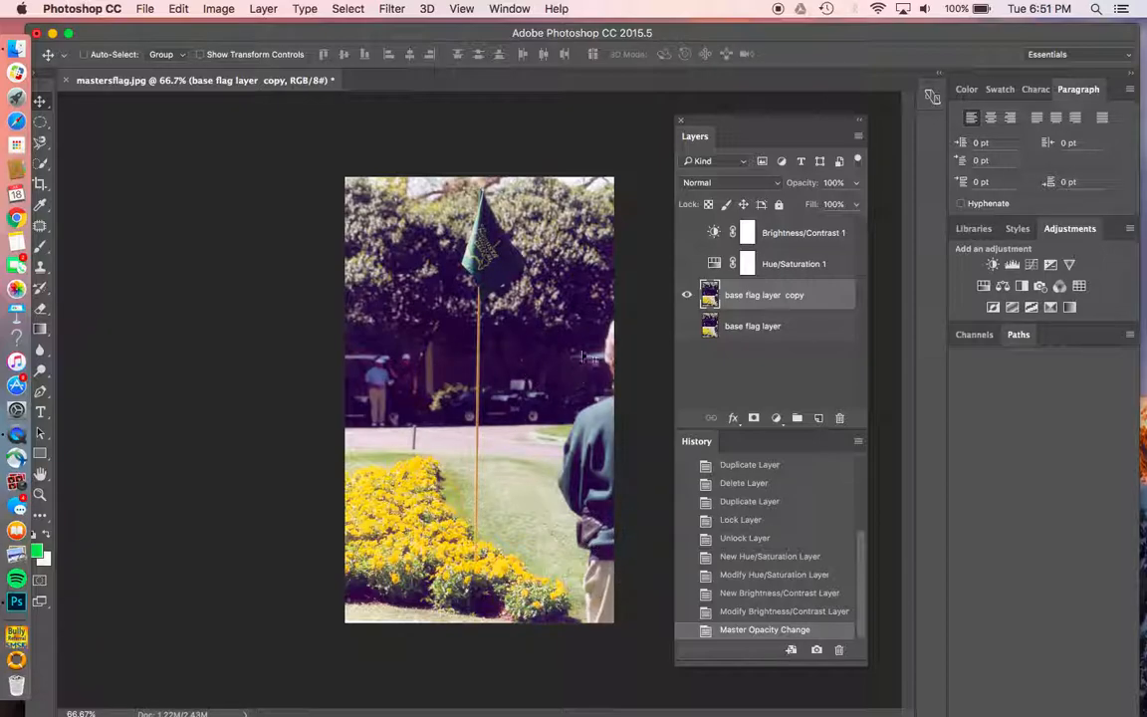
Dock the Layers panel in the Paragraph panel's group, and move the floating History panel over it
left_click_drag(703, 136, 959, 95)
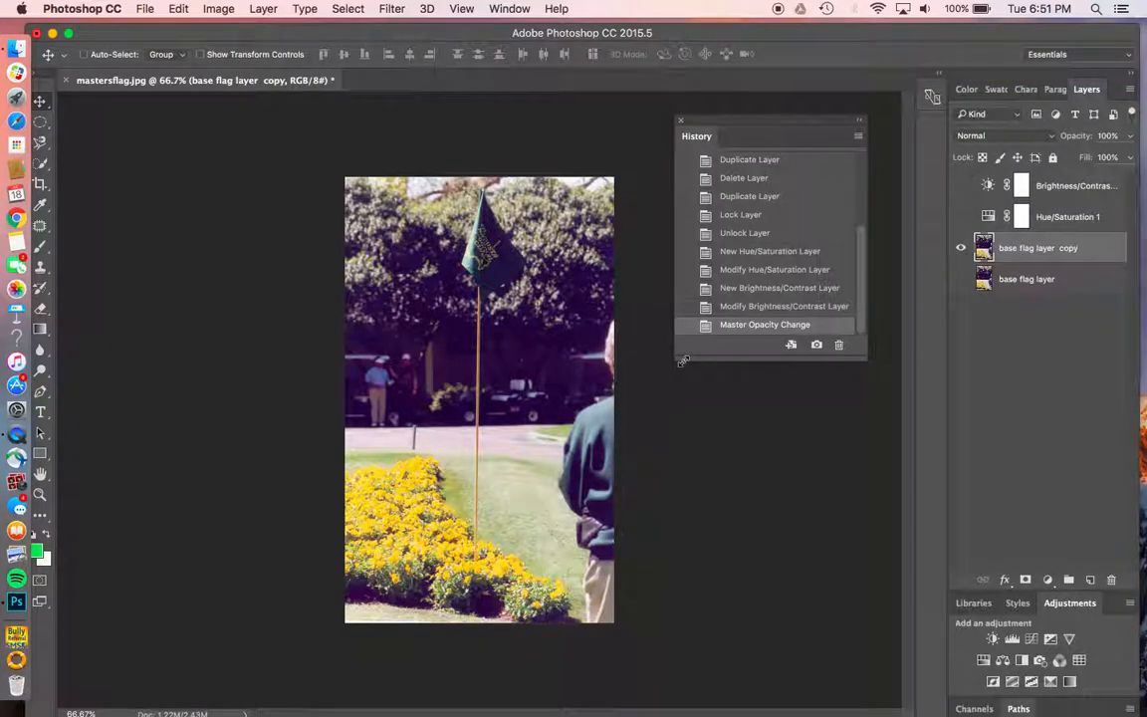
left_click_drag(697, 137, 954, 116)
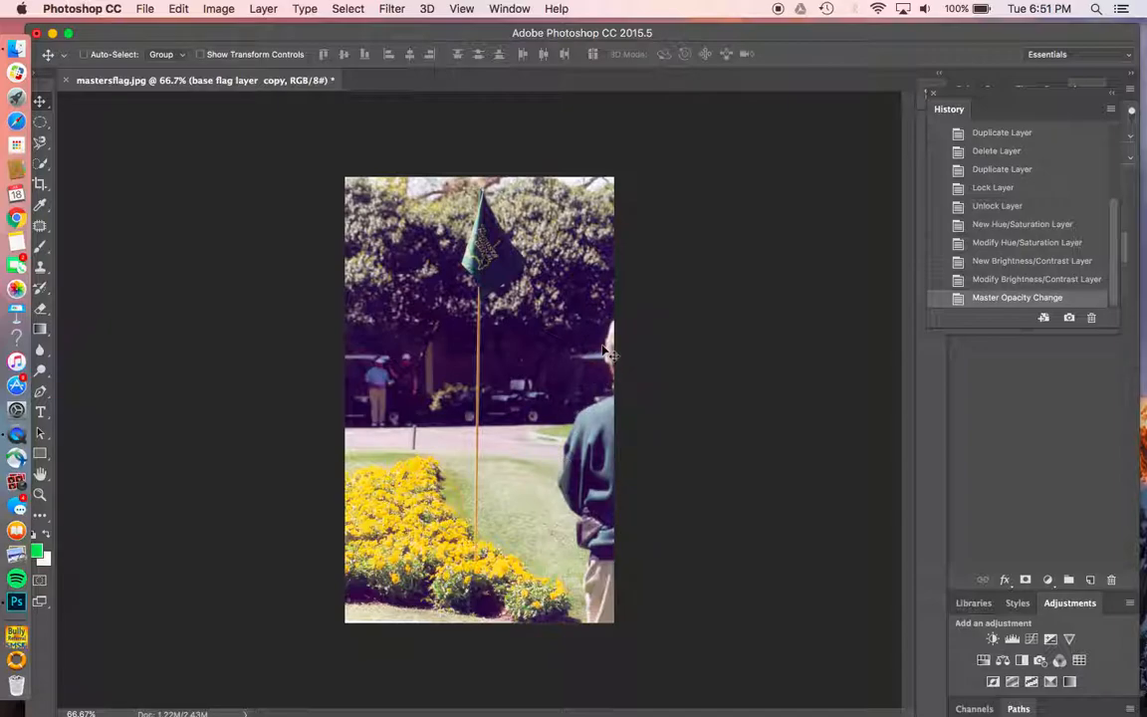
Examine the flower bed and the standing man up close, zooming between 100% and 200% and panning across the photo
left_click(39, 497)
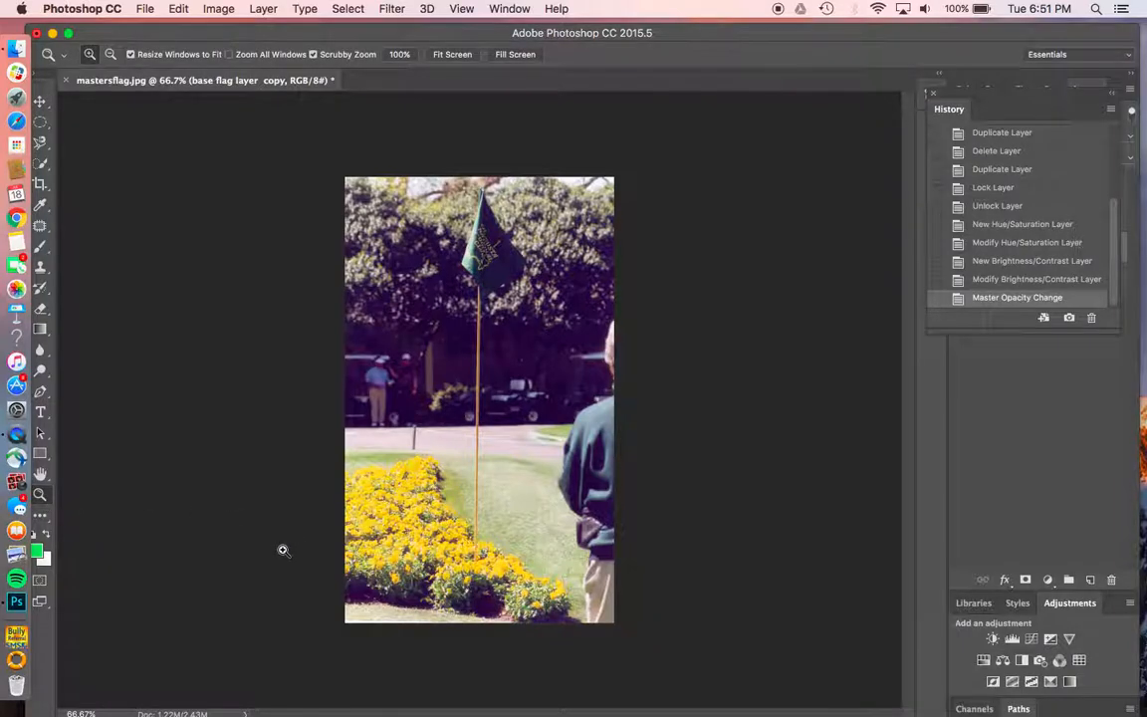
left_click(256, 493)
left_click(673, 526)
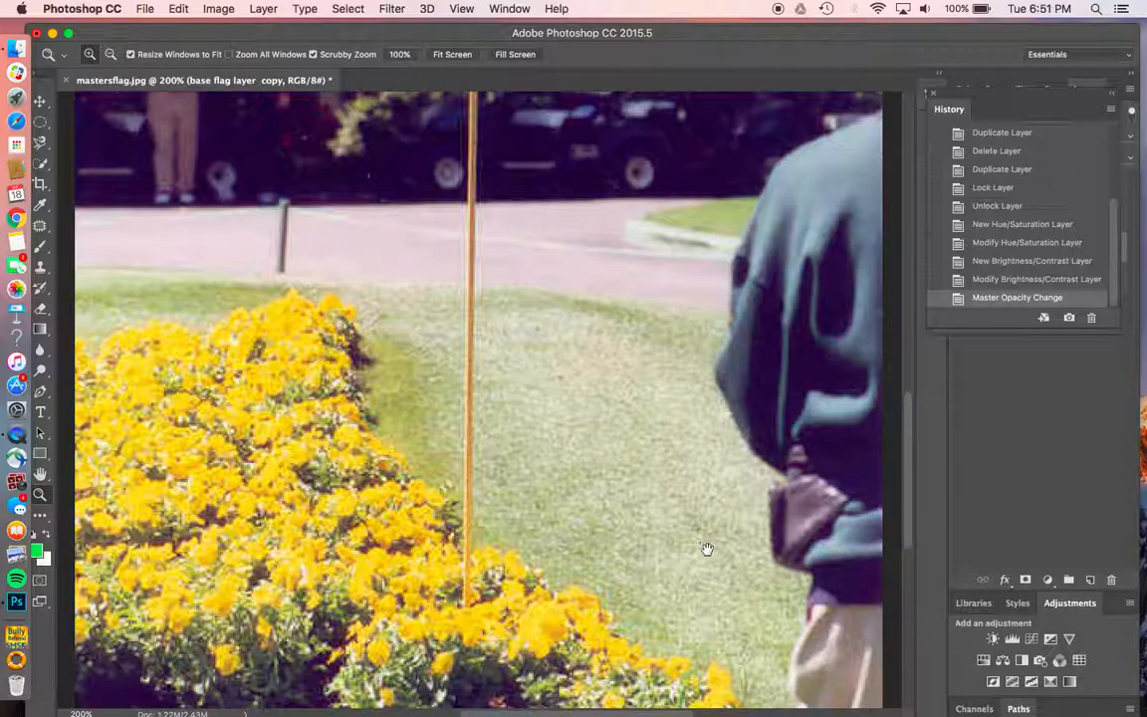
left_click_drag(706, 543, 417, 399)
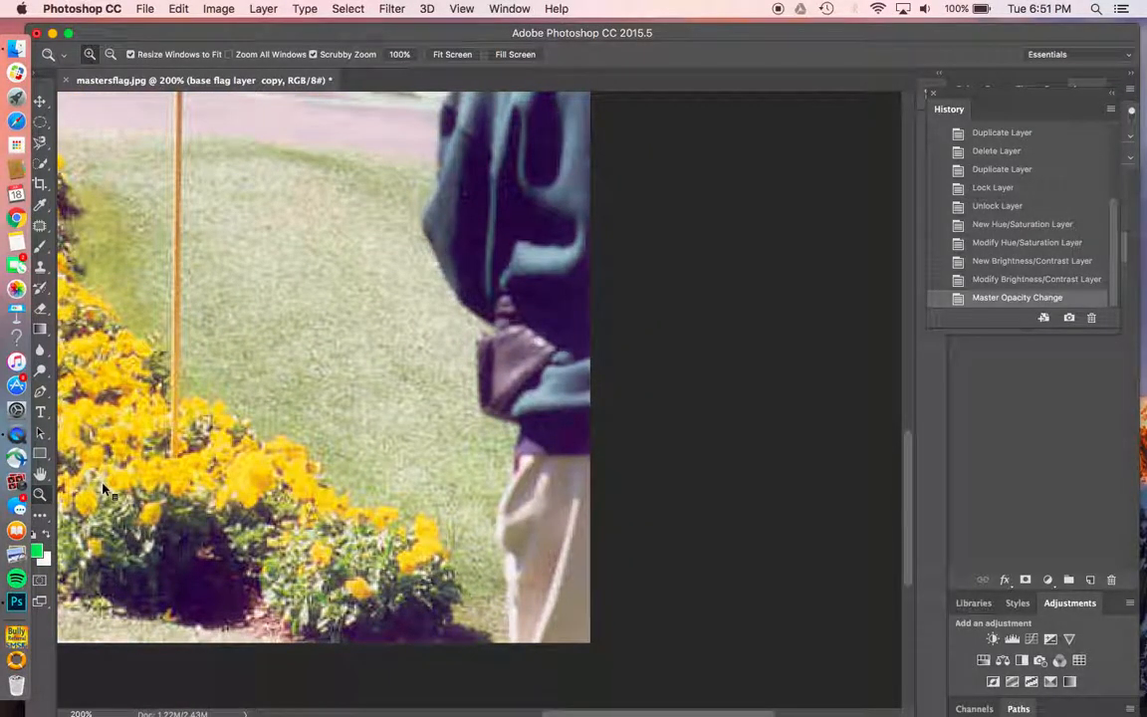
left_click(104, 488, "alt")
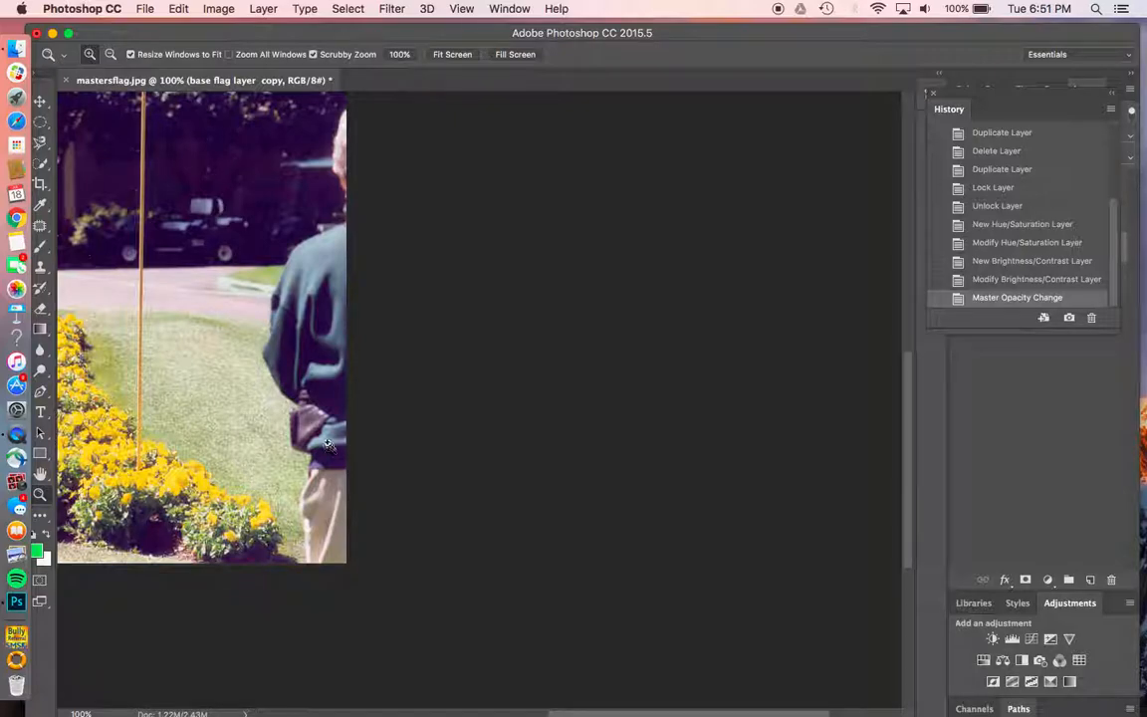
left_click_drag(333, 445, 576, 449)
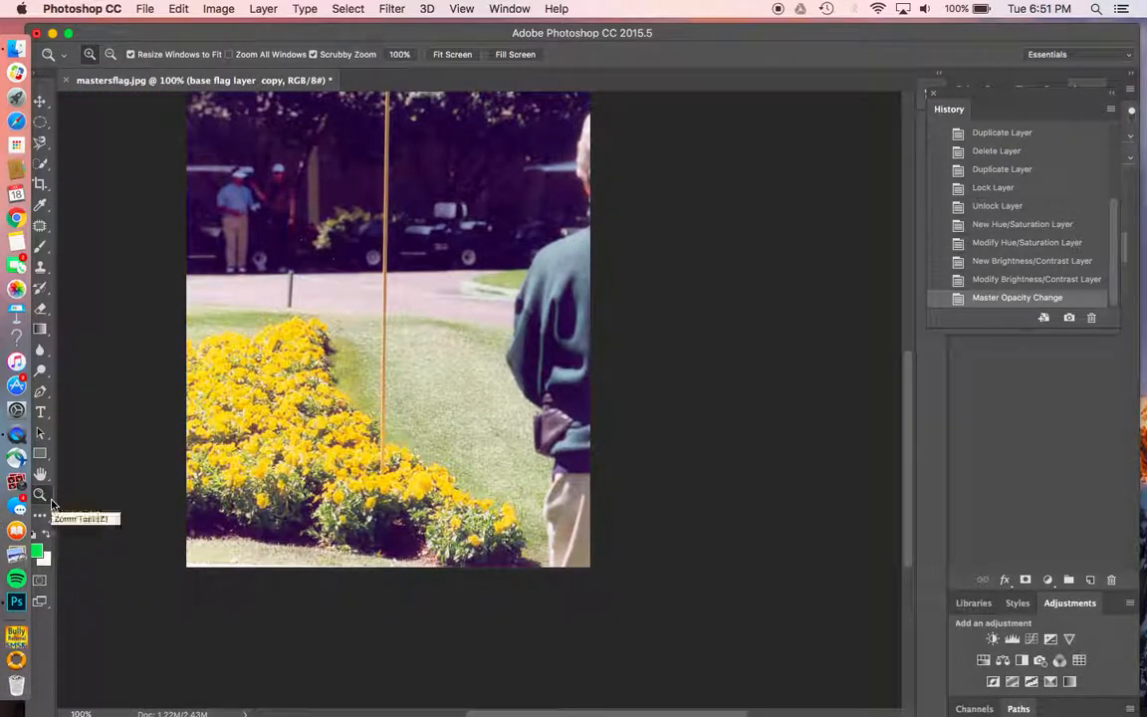
key("space")
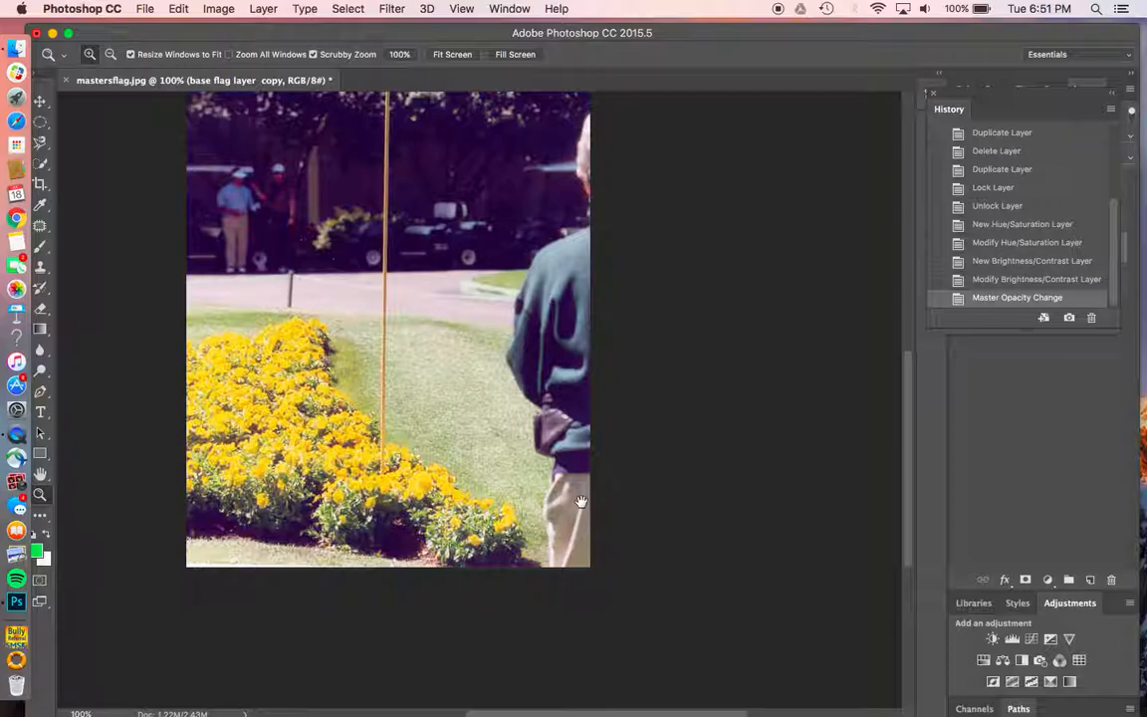
left_click_drag(580, 501, 493, 476)
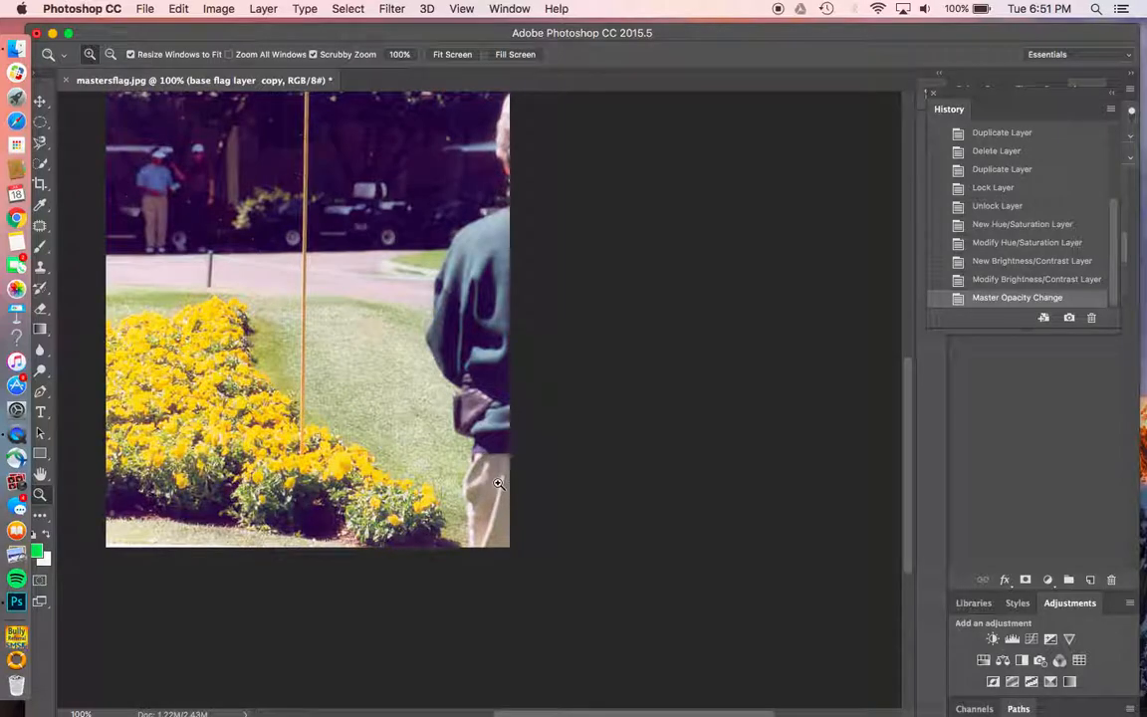
left_click(497, 483)
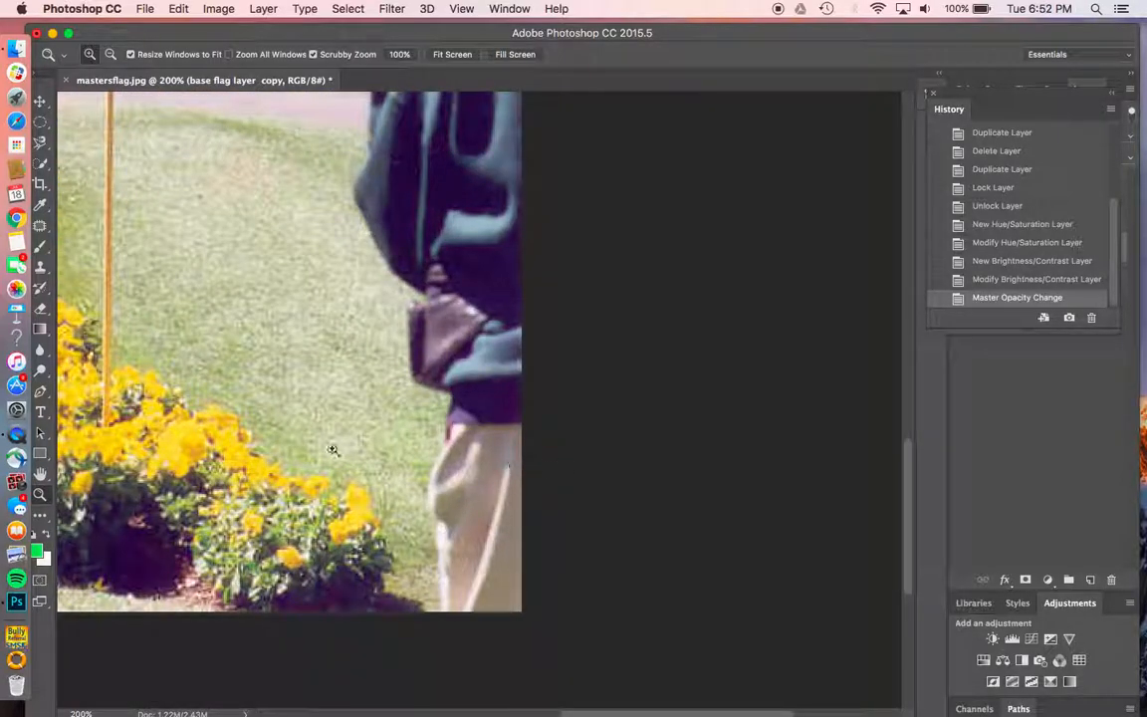
left_click(515, 480, "alt")
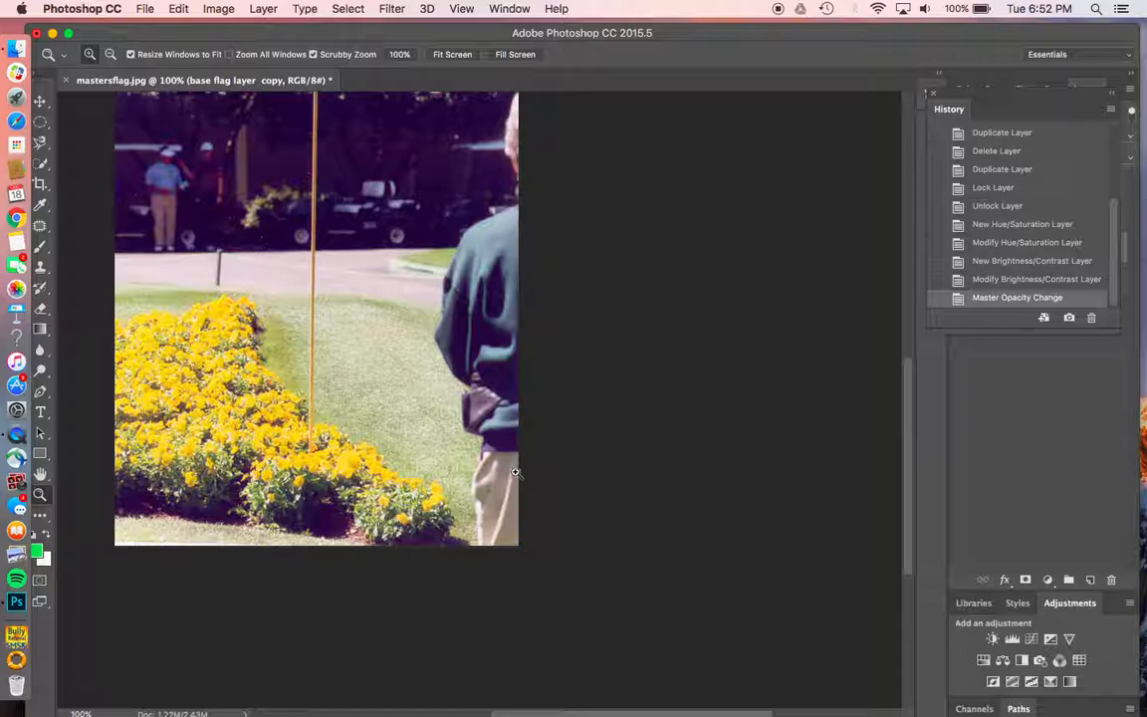
Sample the lawn with the Clone Stamp tool and clone grass over the standing man's waist and sleeve
left_click(39, 271)
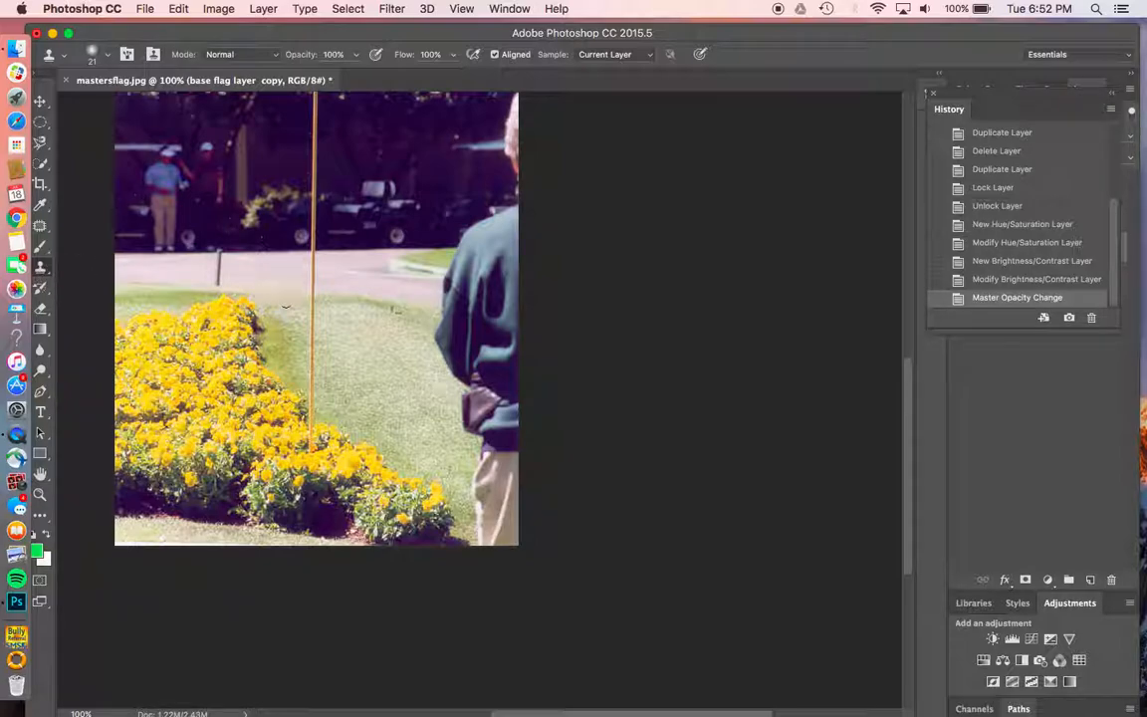
left_click(385, 331)
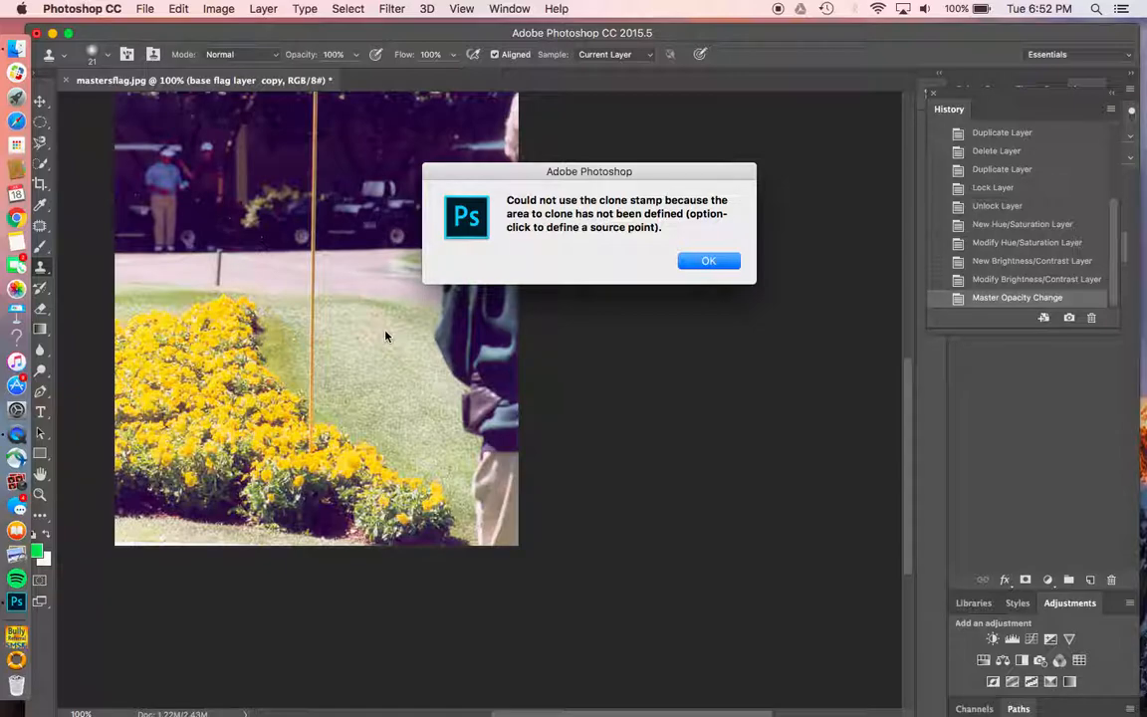
left_click(708, 262)
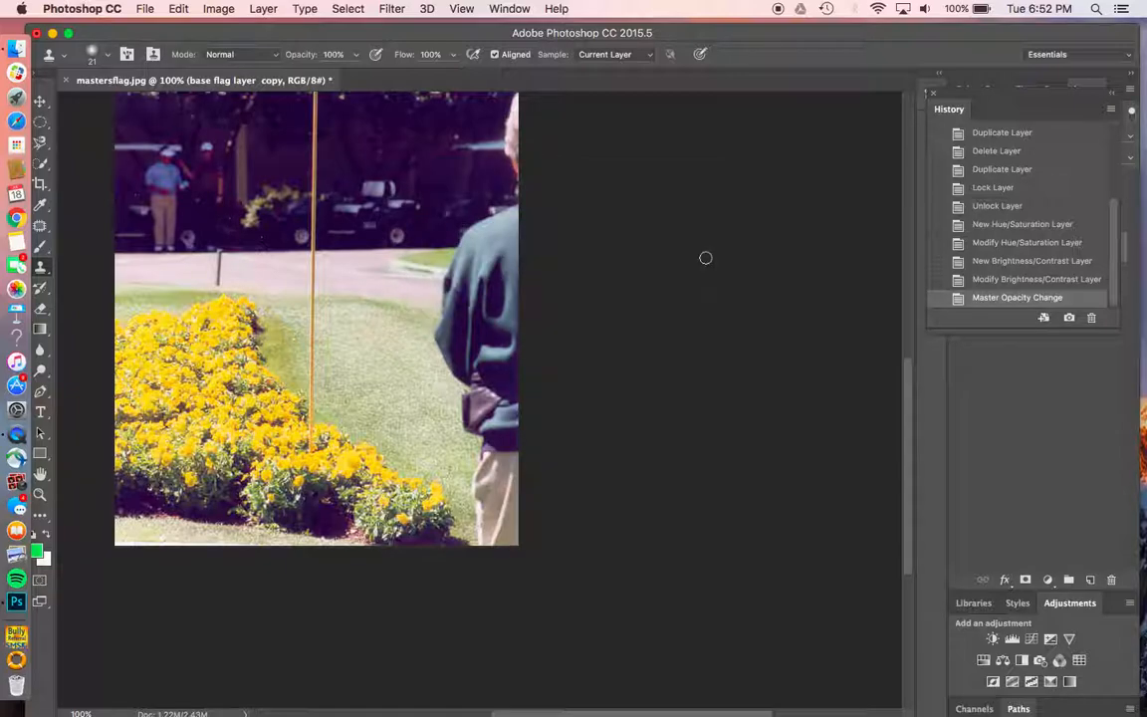
left_click(372, 372, "alt")
mouse_move(453, 365)
left_mouse_down()
mouse_move(446, 369)
mouse_move(479, 392)
mouse_move(473, 368)
mouse_move(472, 407)
mouse_move(461, 409)
mouse_move(471, 385)
mouse_move(481, 408)
mouse_move(487, 375)
mouse_move(494, 406)
mouse_move(506, 379)
mouse_move(512, 412)
mouse_move(481, 401)
left_mouse_up()
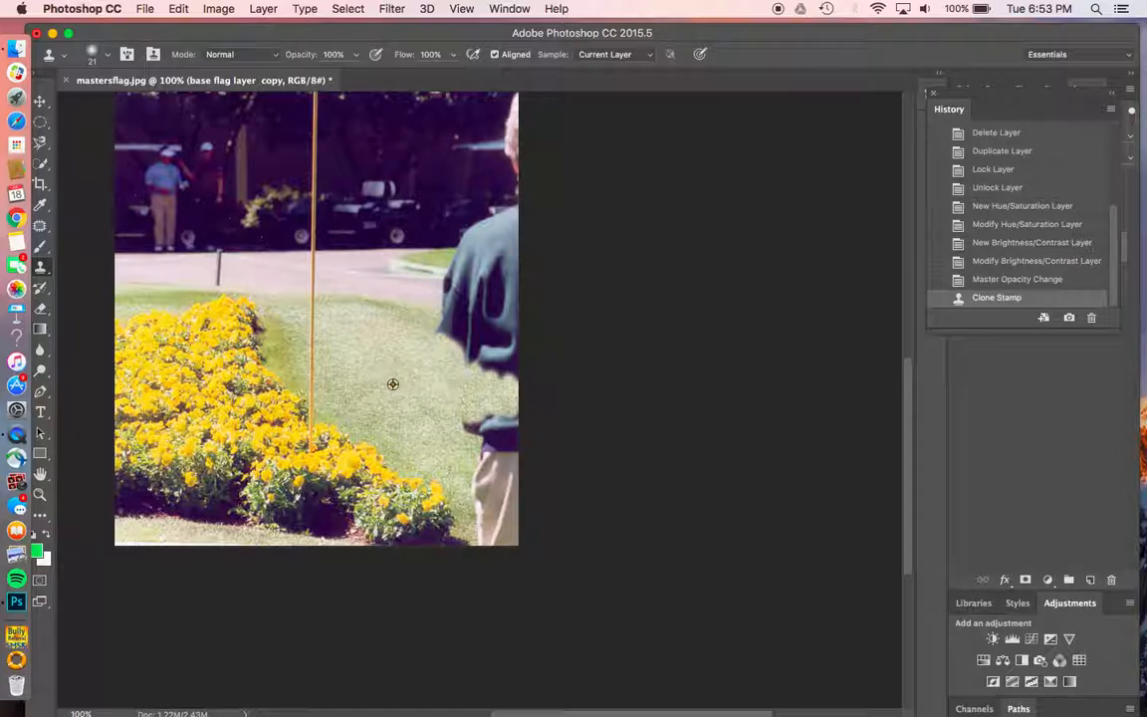
Clone grass over the man's belt and trousers with the brush enlarged to 50, resampling the nearby lawn
mouse_move(392, 383)
left_mouse_down()
mouse_move(460, 395)
mouse_move(489, 413)
mouse_move(481, 422)
mouse_move(516, 417)
mouse_move(494, 446)
left_mouse_up()
key("bracketleft")
key("bracketleft")
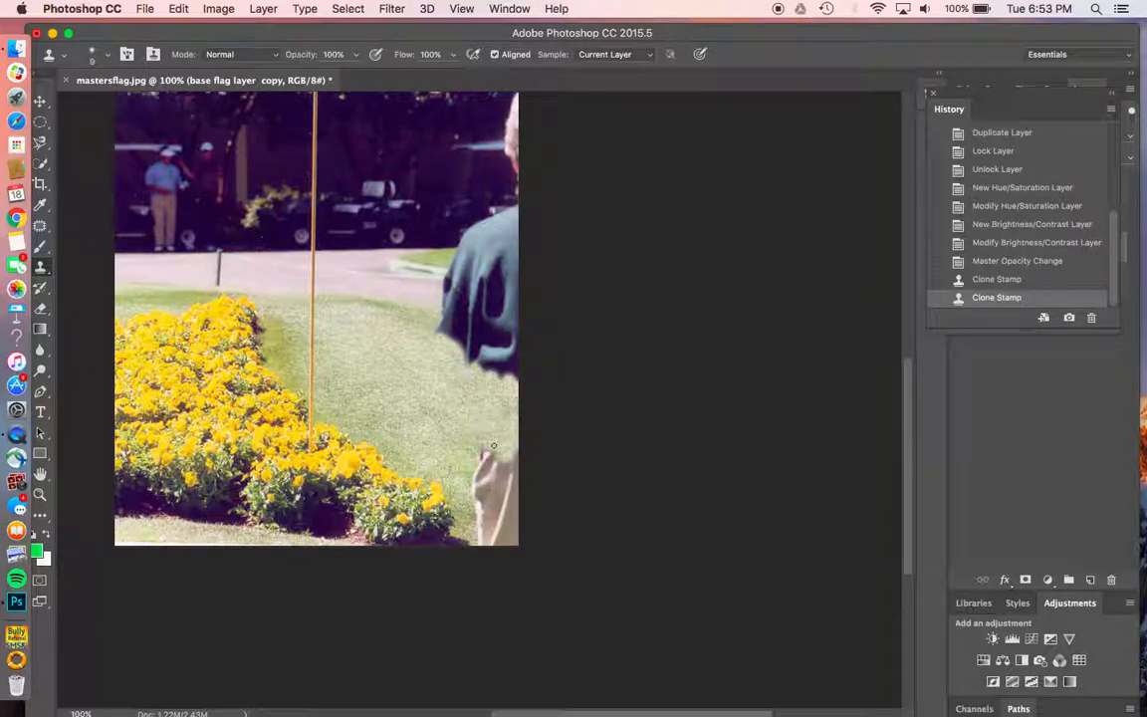
key("bracketright")
key("bracketright")
key("bracketright")
key("bracketright")
key("bracketright")
mouse_move(426, 392)
left_mouse_down()
mouse_move(502, 480)
mouse_move(522, 481)
mouse_move(484, 490)
mouse_move(482, 453)
mouse_move(440, 402)
left_mouse_up()
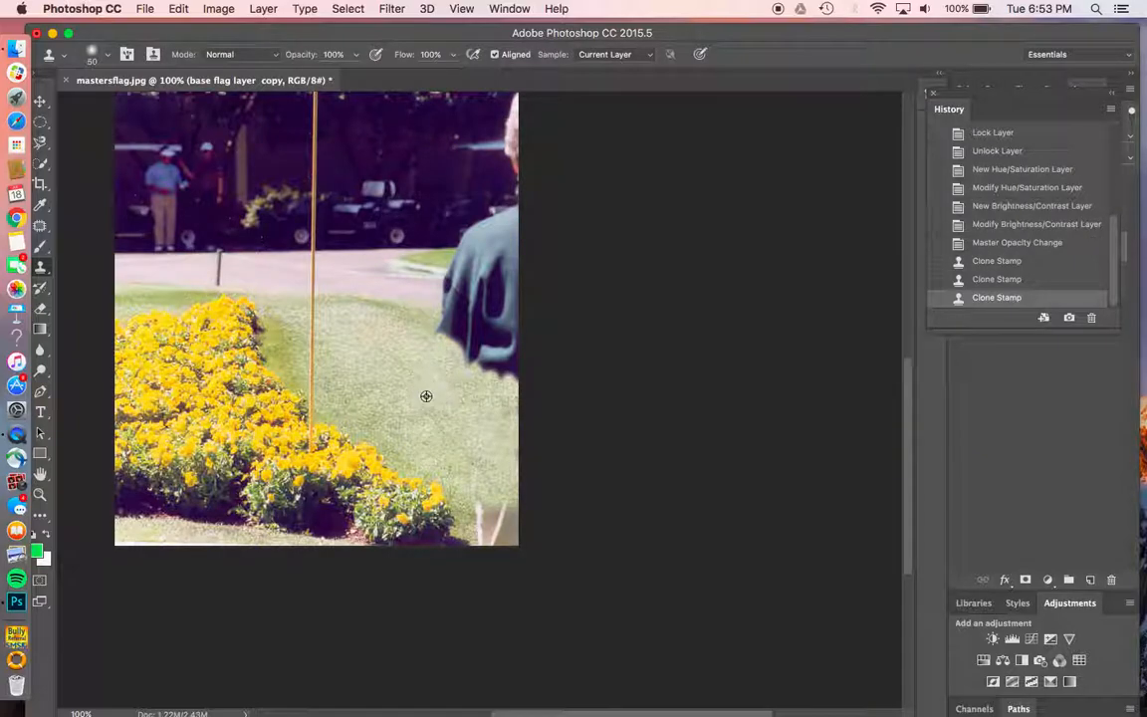
left_click(412, 380, "alt")
mouse_move(503, 516)
left_mouse_down()
mouse_move(493, 485)
mouse_move(511, 538)
mouse_move(505, 482)
left_mouse_up()
left_click(422, 392, "alt")
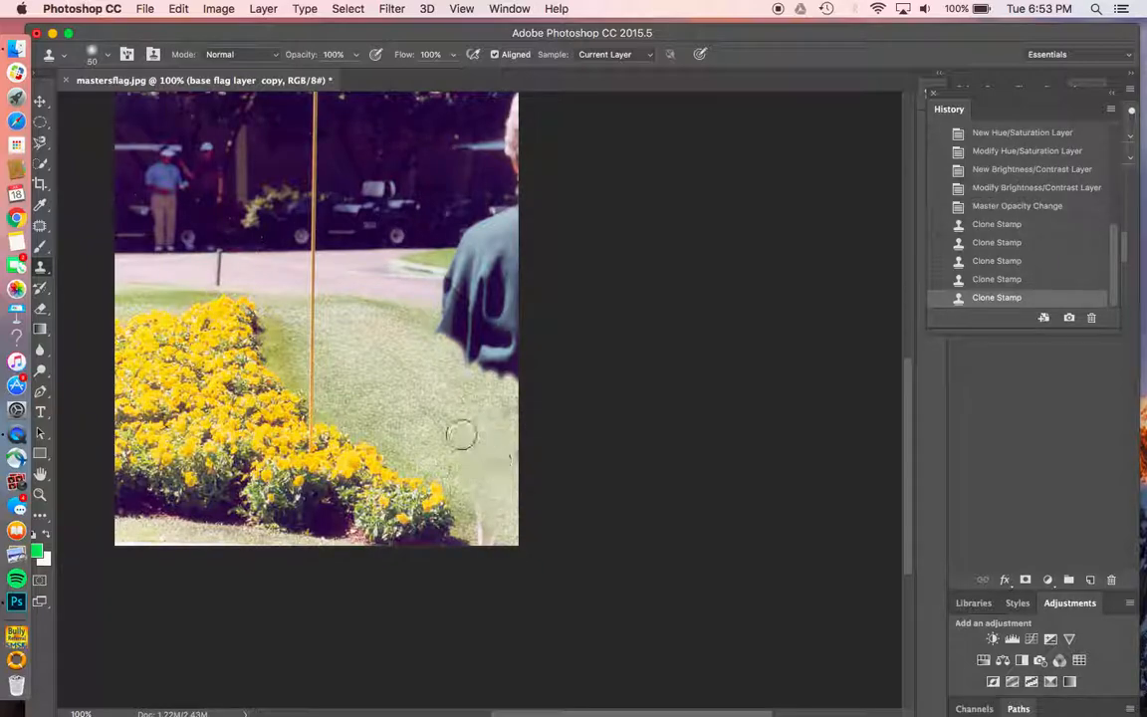
Reduce the brush size to 35 and clone grass over the leftover trouser traces and the lower part of the sweater
key("bracketleft")
key("bracketleft")
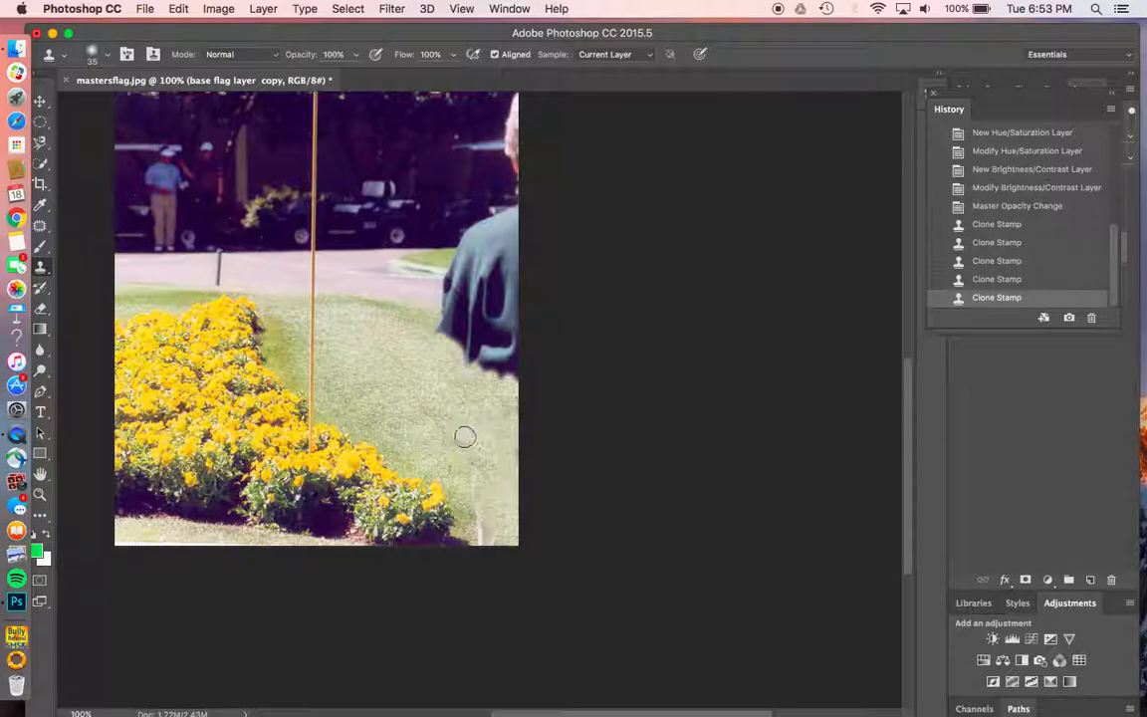
left_click(402, 385, "alt")
mouse_move(483, 522)
left_mouse_down()
mouse_move(479, 478)
mouse_move(501, 483)
mouse_move(520, 537)
mouse_move(510, 481)
left_mouse_up()
left_click(429, 409, "alt")
mouse_move(481, 536)
left_mouse_down()
mouse_move(499, 534)
mouse_move(489, 545)
mouse_move(505, 505)
left_mouse_up()
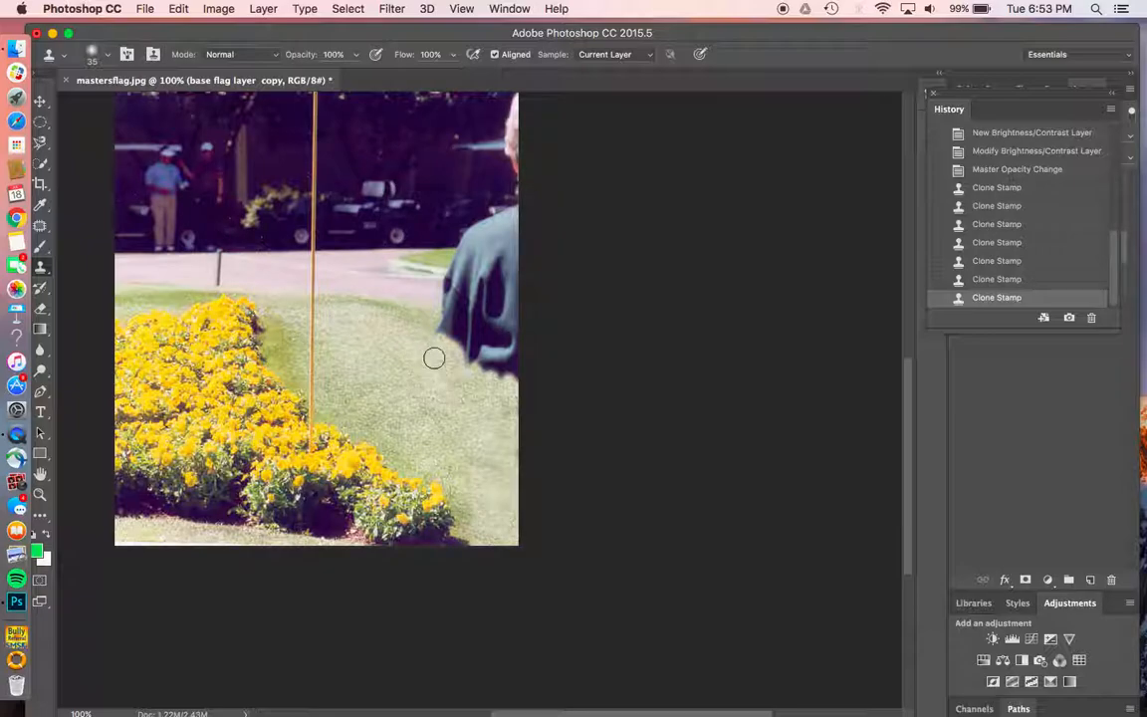
mouse_move(418, 330)
left_mouse_down()
mouse_move(483, 350)
mouse_move(461, 350)
mouse_move(500, 356)
mouse_move(509, 381)
mouse_move(458, 358)
mouse_move(509, 363)
mouse_move(504, 337)
mouse_move(441, 324)
mouse_move(512, 343)
mouse_move(468, 383)
mouse_move(480, 374)
mouse_move(485, 415)
mouse_move(407, 373)
mouse_move(432, 408)
mouse_move(486, 373)
mouse_move(508, 439)
mouse_move(483, 419)
mouse_move(477, 459)
mouse_move(521, 455)
mouse_move(481, 402)
left_mouse_up()
left_click(392, 359, "alt")
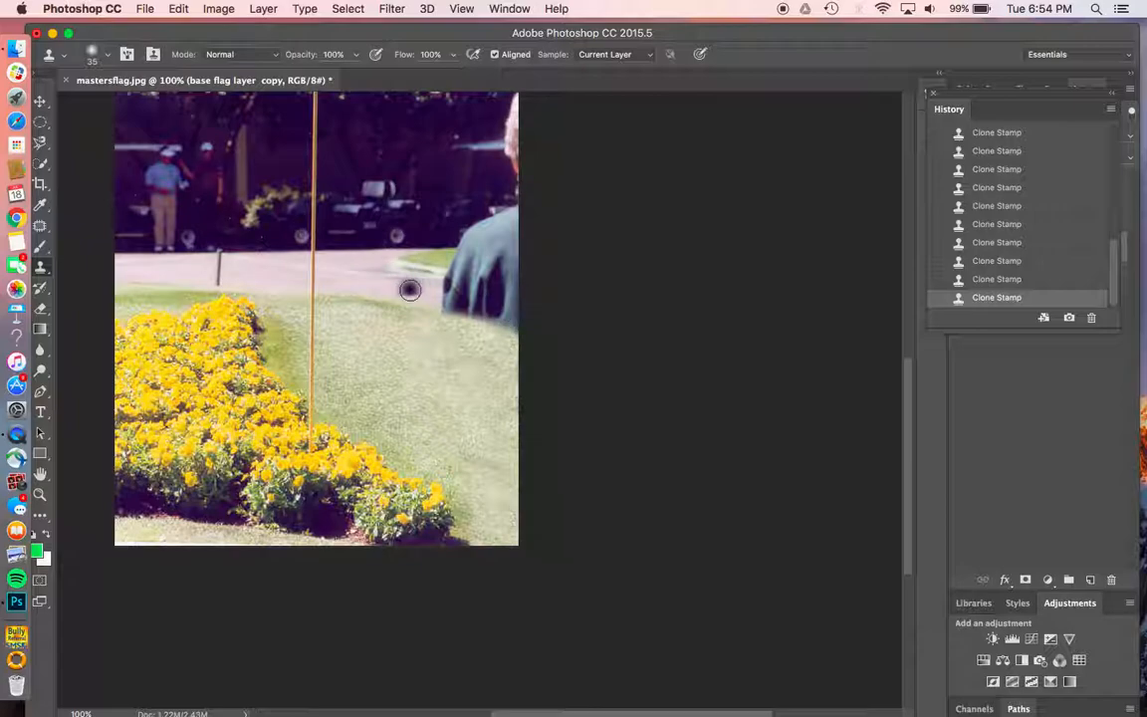
Reduce the brush size to 15 and clone the paved path across the lower edge of the remaining sweater
key("bracketleft")
key("bracketleft")
key("bracketleft")
left_click(413, 288, "alt")
mouse_move(434, 287)
left_mouse_down()
mouse_move(481, 296)
mouse_move(426, 288)
mouse_move(513, 308)
left_mouse_up()
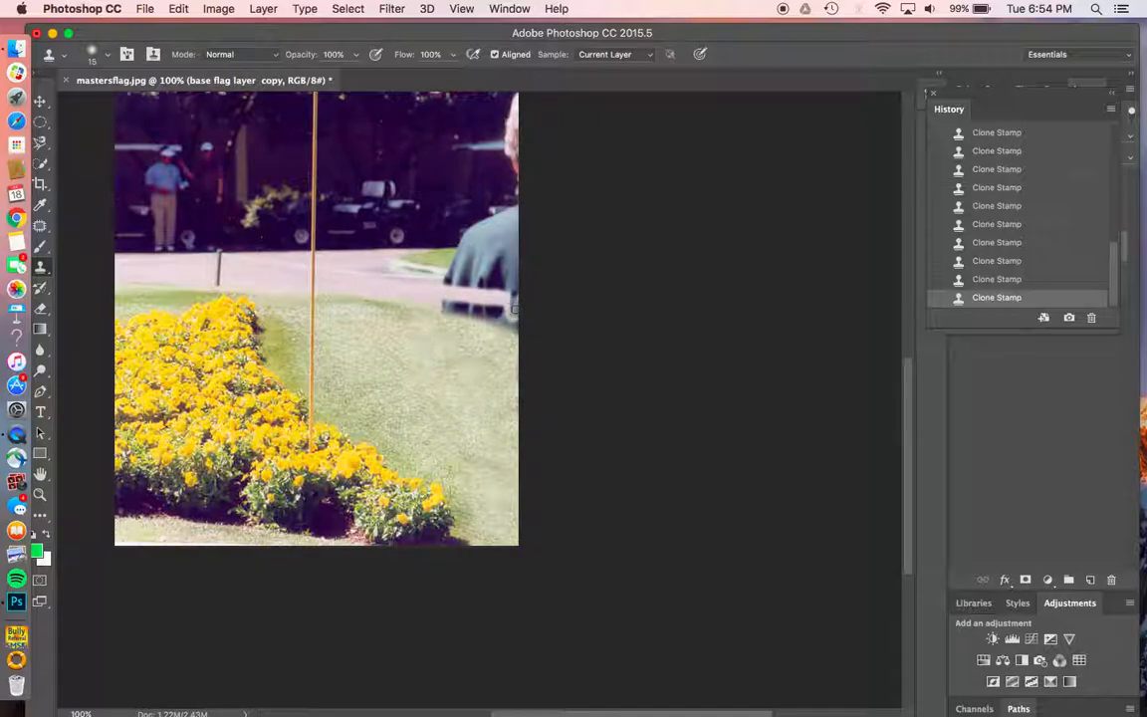
left_click(386, 287, "alt")
left_click(456, 303)
left_click_drag(461, 305, 512, 304)
left_click_drag(438, 284, 481, 285)
left_click(419, 294, "alt")
mouse_move(444, 301)
left_mouse_down()
mouse_move(525, 322)
mouse_move(482, 307)
left_mouse_up()
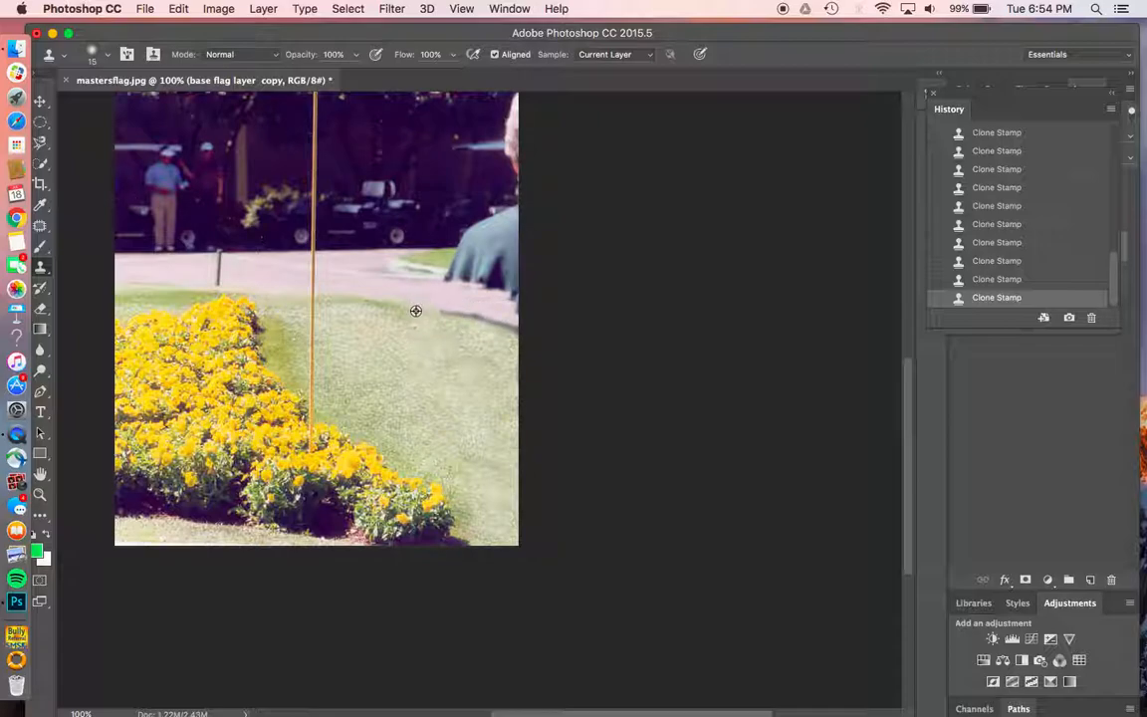
Sample the lawn's upper edge and clone it along the dark line between the path and the grass
left_click_drag(388, 305, 407, 308)
left_click(388, 304, "alt")
mouse_move(428, 310)
left_mouse_down()
mouse_move(524, 337)
mouse_move(383, 302)
mouse_move(523, 328)
mouse_move(467, 319)
left_mouse_up()
left_click(388, 302, "alt")
left_click_drag(435, 312, 457, 320)
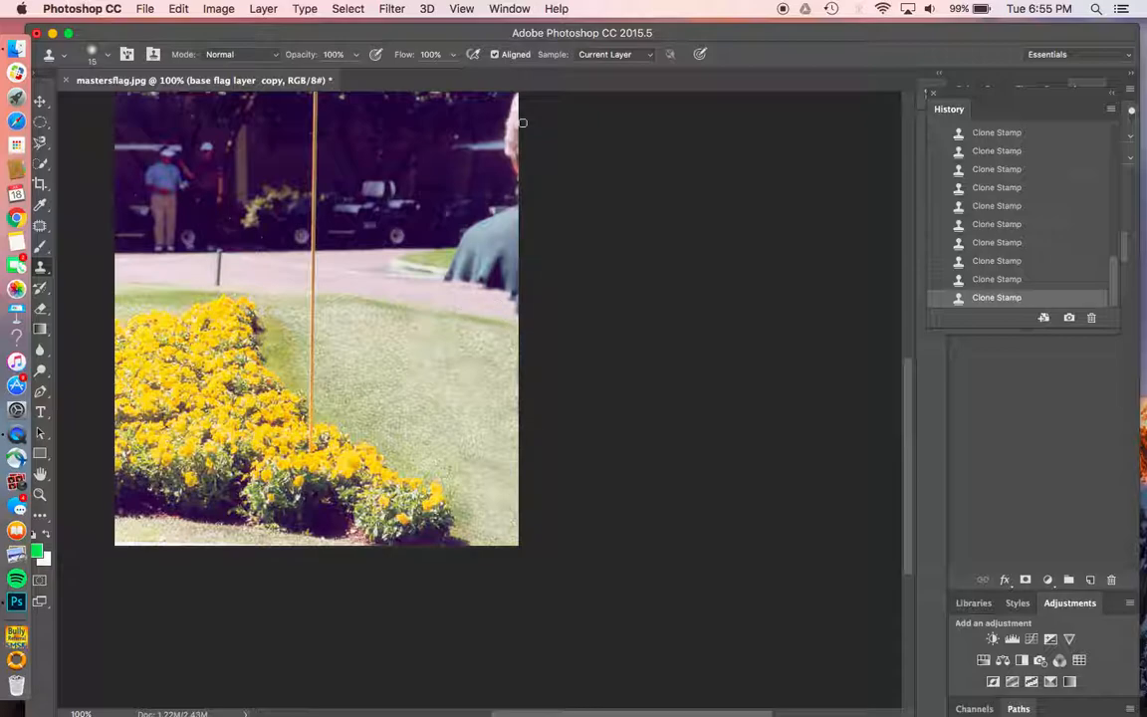
Clone the curbside grass, cart shadow and path over the rest of the sweater with a size 10 brush
scroll(504, 221, "up", 5)
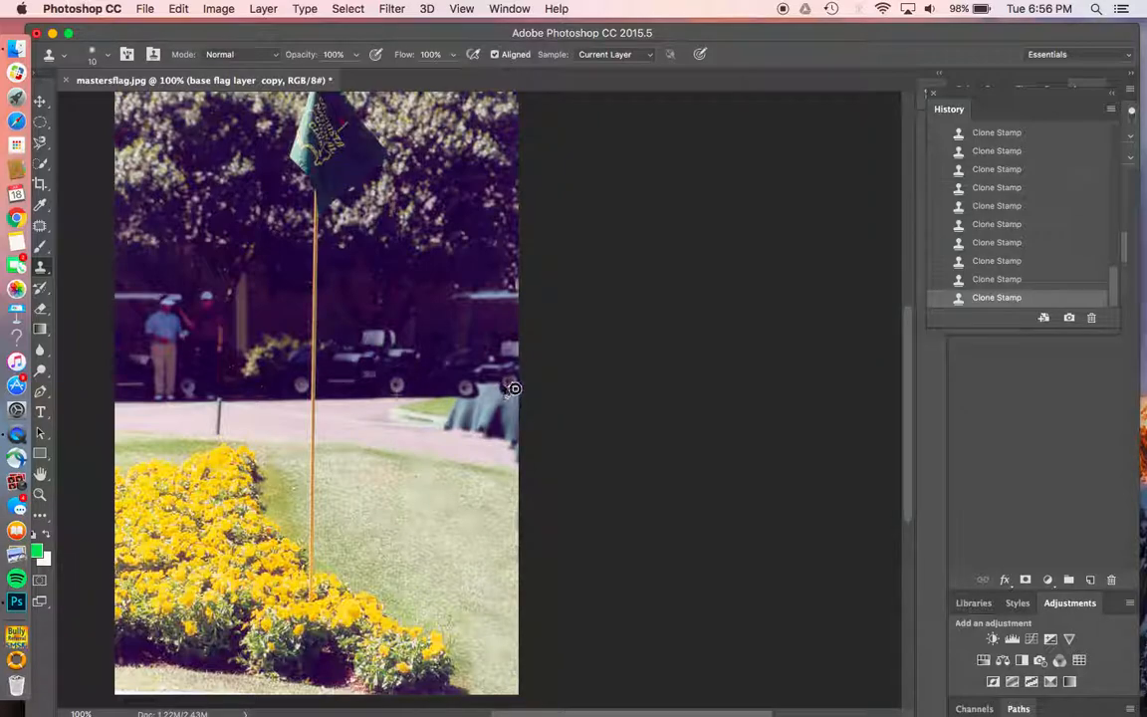
left_click(430, 407, "alt")
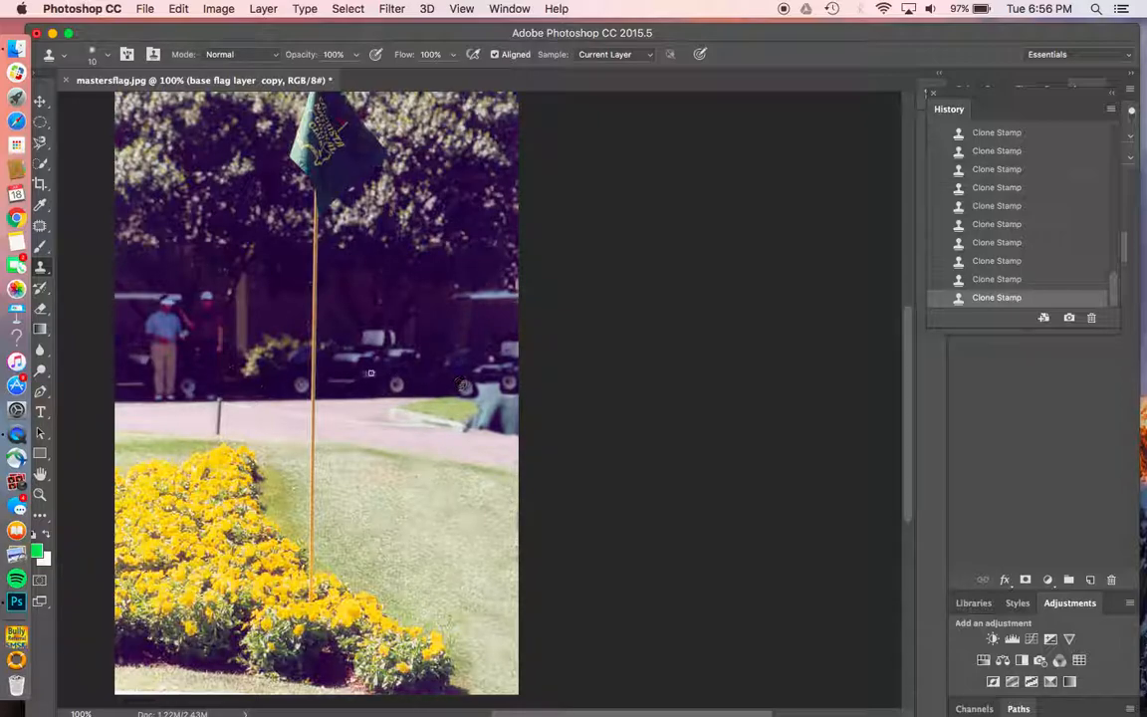
mouse_move(479, 392)
left_mouse_down()
mouse_move(498, 389)
mouse_move(456, 398)
mouse_move(497, 396)
mouse_move(430, 397)
mouse_move(452, 398)
left_mouse_up()
left_click(359, 399, "alt")
left_click(494, 455, "alt")
left_click_drag(506, 433, 472, 429)
left_click_drag(482, 409, 515, 405)
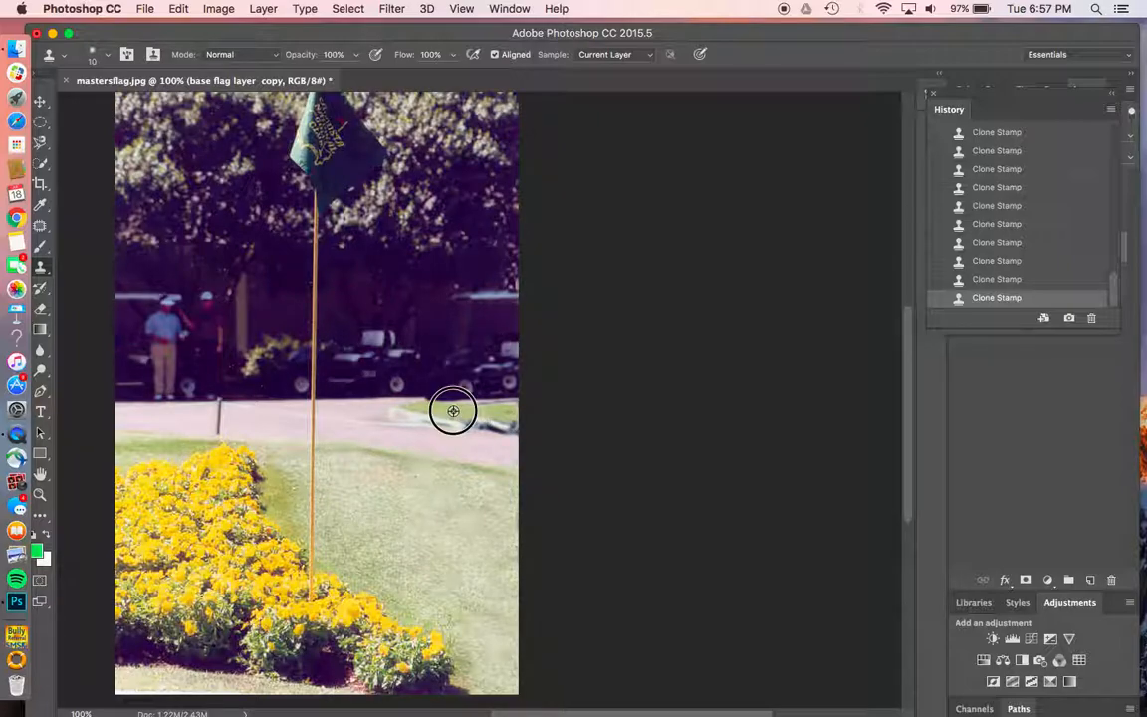
Retouch the curb of the grass strip and the wheel of the golf cart above it by cloning
left_click_drag(509, 425, 490, 416)
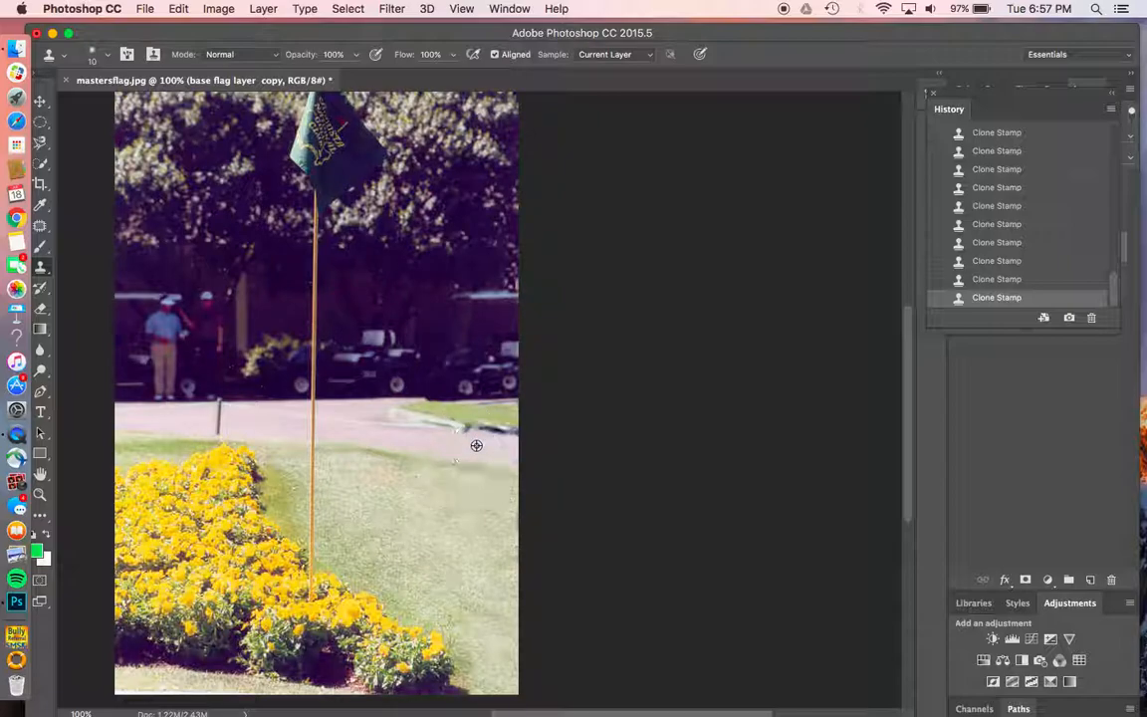
mouse_move(515, 430)
left_mouse_down()
mouse_move(440, 435)
mouse_move(524, 433)
mouse_move(475, 431)
left_mouse_up()
left_click(397, 386, "alt")
left_click_drag(464, 387, 461, 385)
left_click(460, 393)
left_click(458, 392)
Resample the path and clone it over the remaining blemishes below the grass strip at the photo's edge
right_click(499, 434)
left_click(499, 436)
right_click(494, 441)
left_click(494, 441)
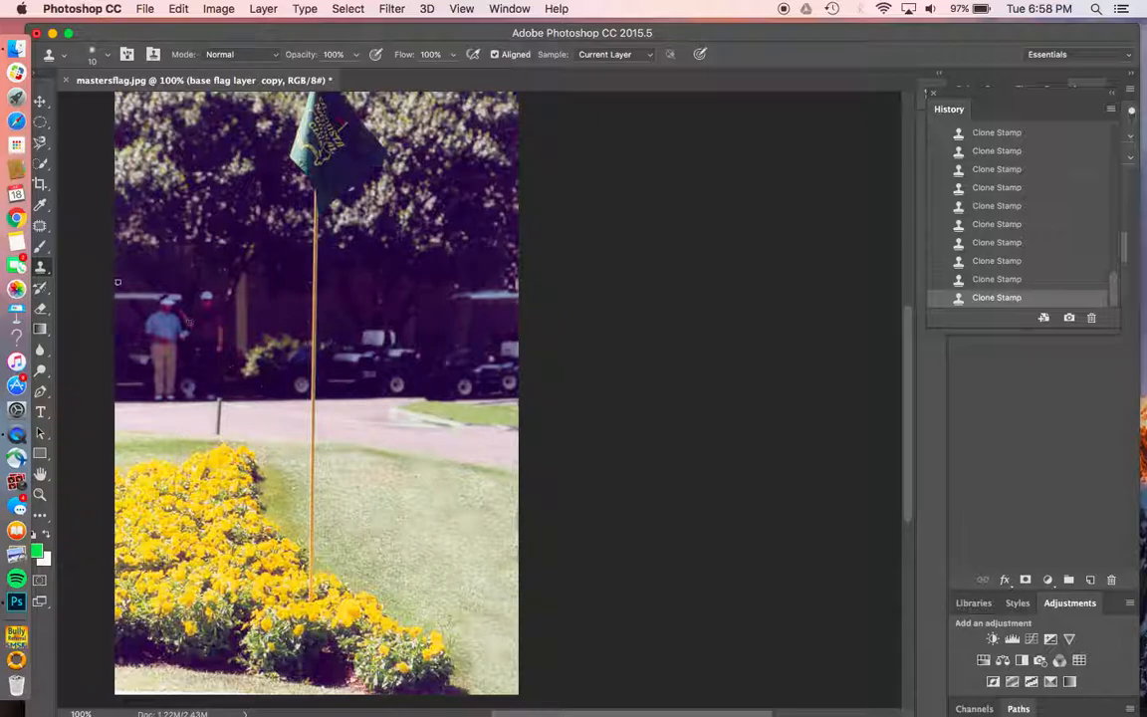
left_click(480, 443, "alt")
mouse_move(512, 437)
left_mouse_down()
mouse_move(478, 433)
mouse_move(512, 446)
left_mouse_up()
Revert the photo to its original mastersflag.jpg snapshot in the History
left_click(39, 495)
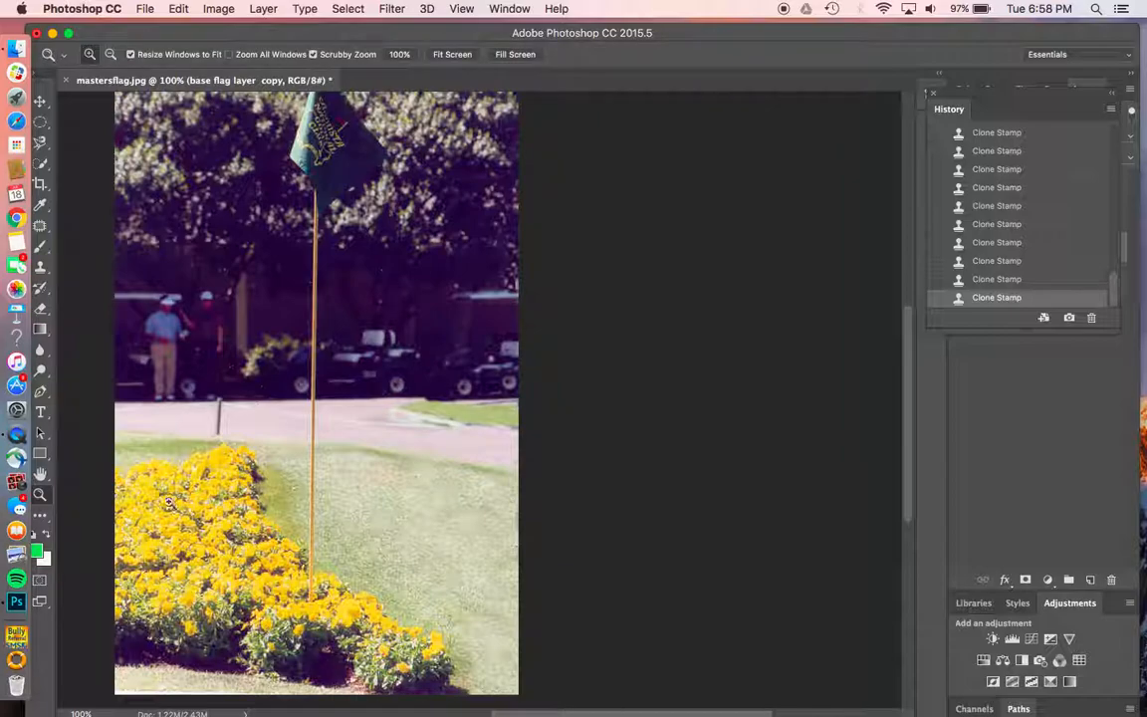
left_click(179, 503, "alt")
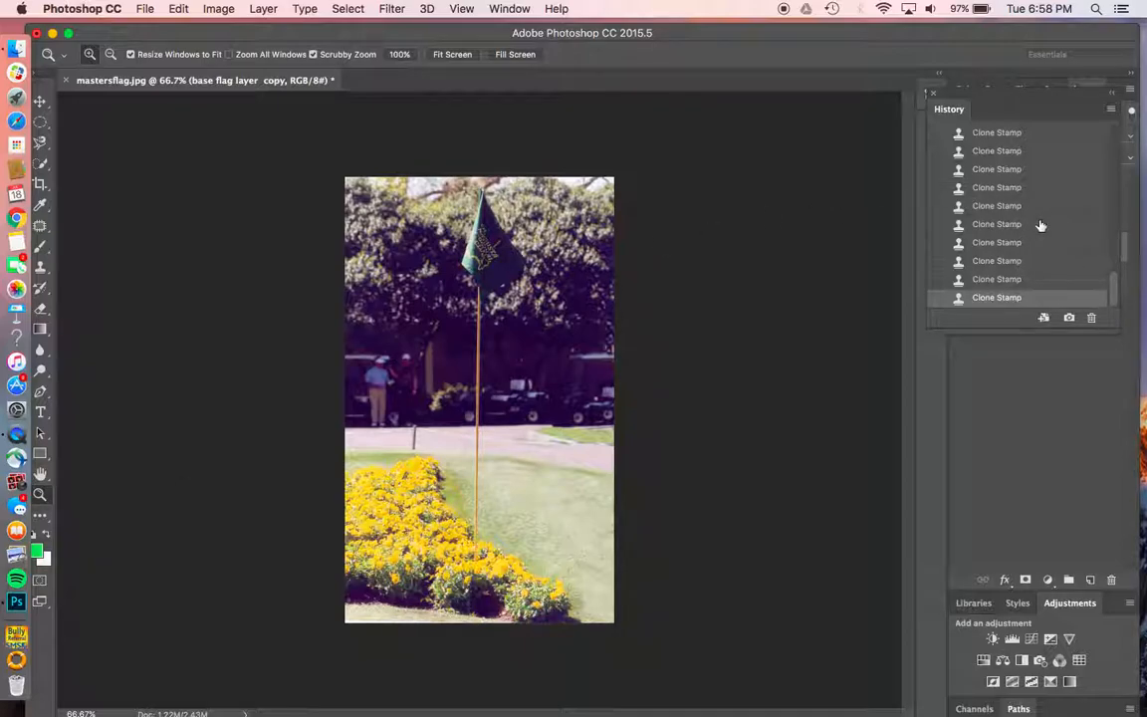
scroll(1039, 225, "up", 5)
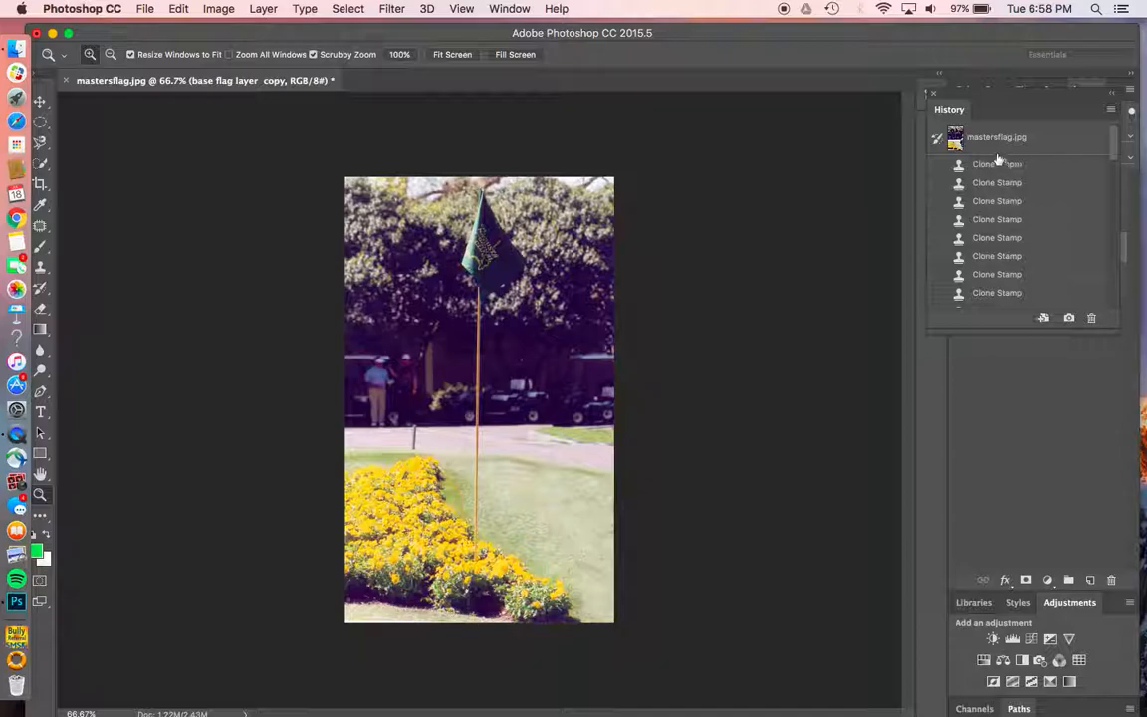
left_click(993, 147)
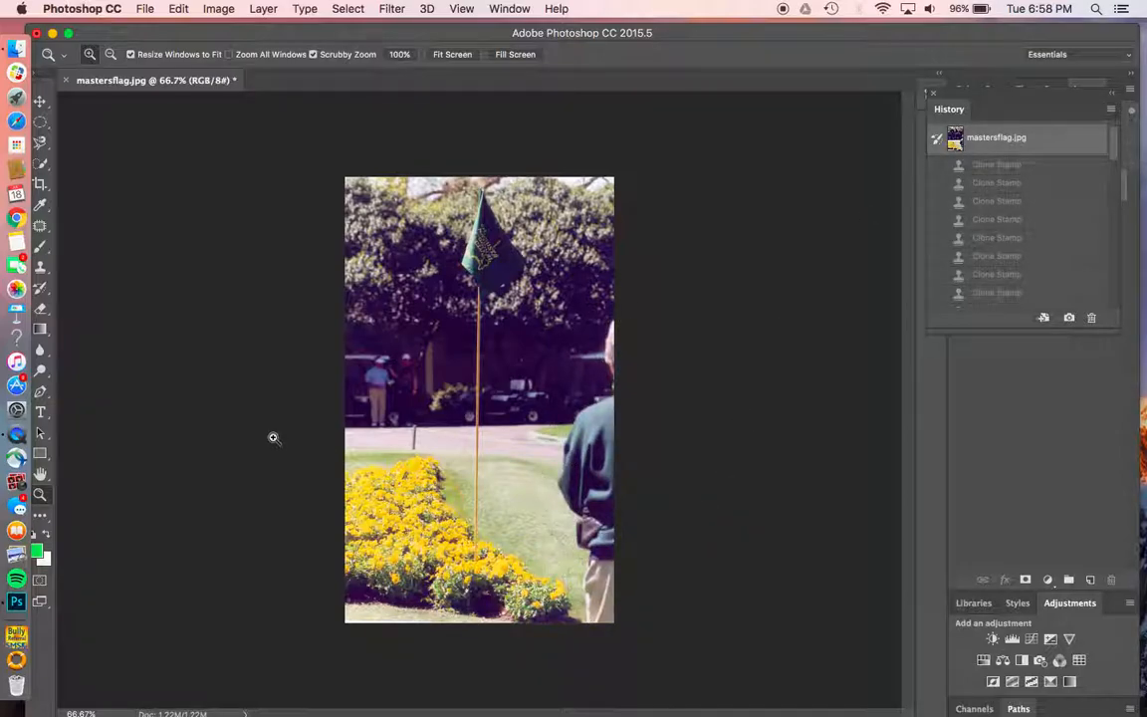
Select the whole standing man from head to trousers with the Quick Selection tool
left_click(42, 164)
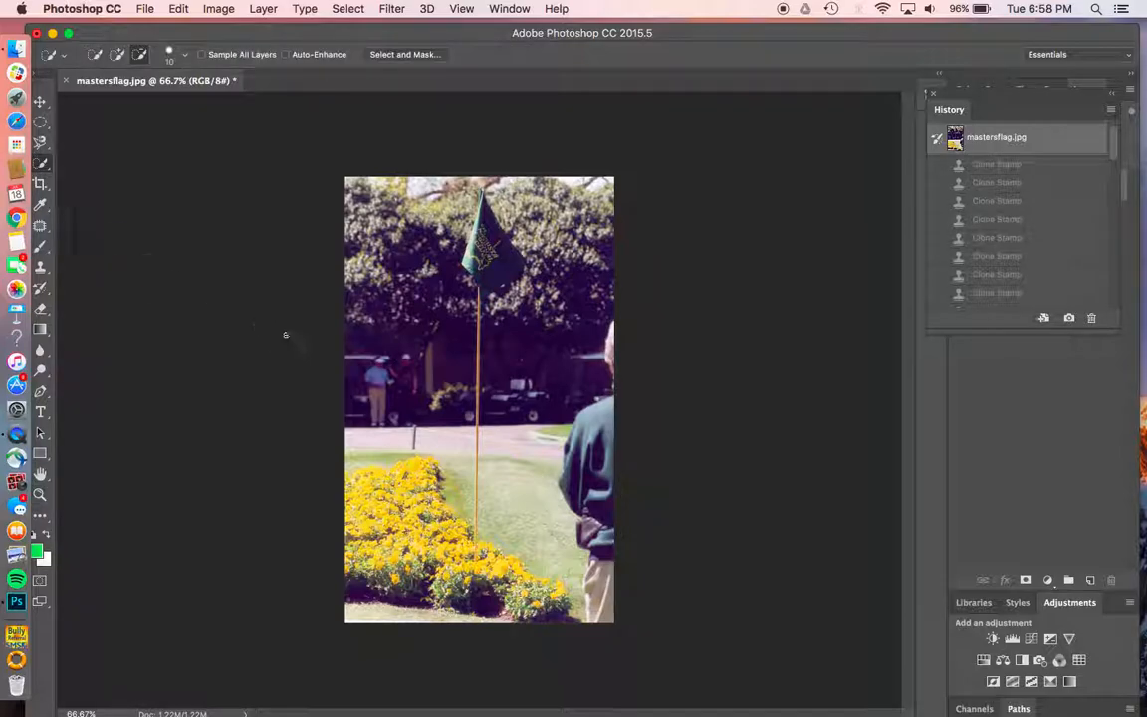
right_click(41, 165)
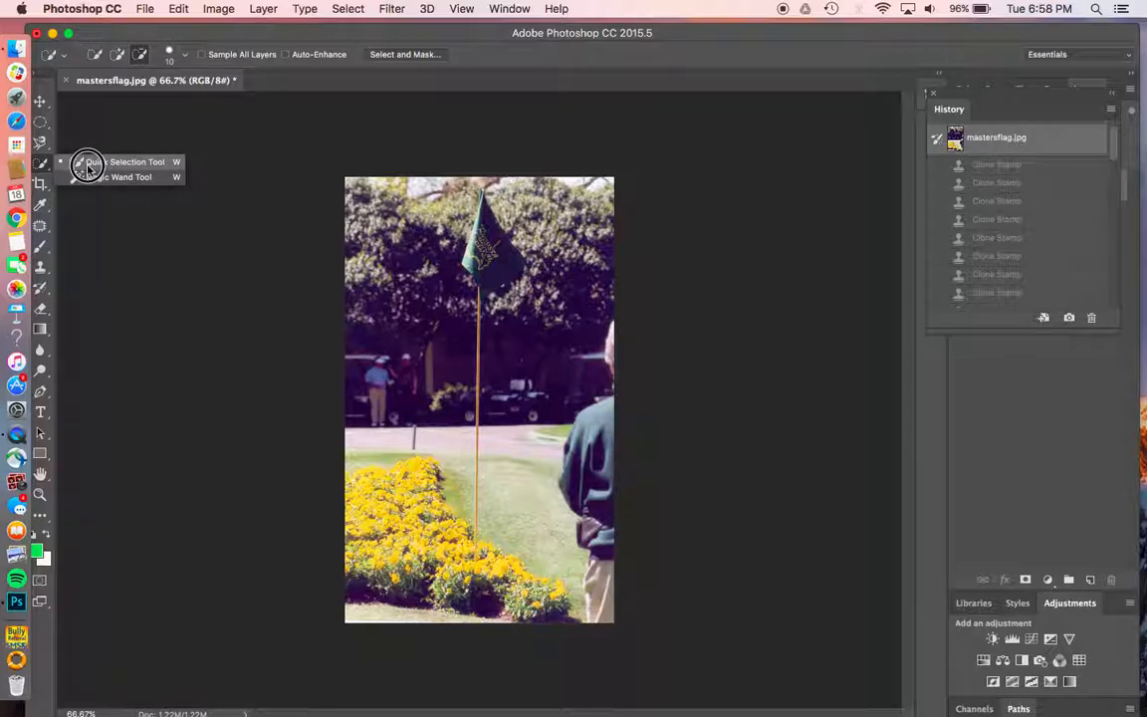
left_click(88, 163)
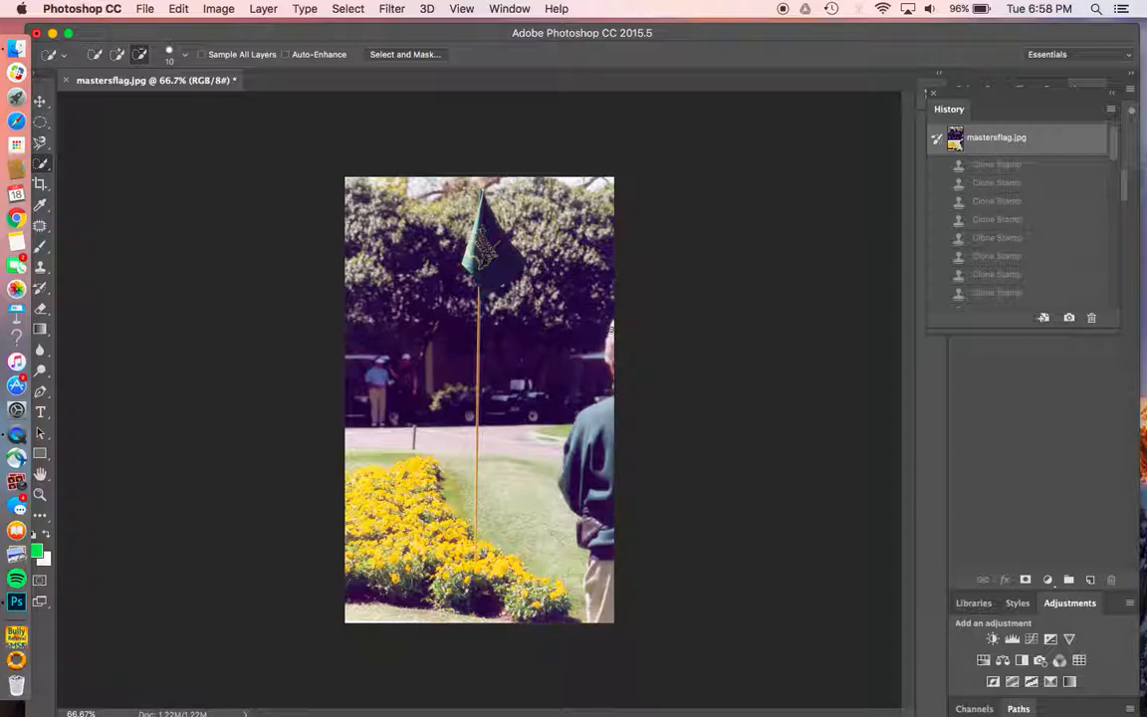
mouse_move(612, 325)
left_mouse_down()
mouse_move(614, 382)
mouse_move(589, 438)
mouse_move(588, 557)
mouse_move(598, 564)
mouse_move(602, 542)
mouse_move(595, 587)
left_mouse_up()
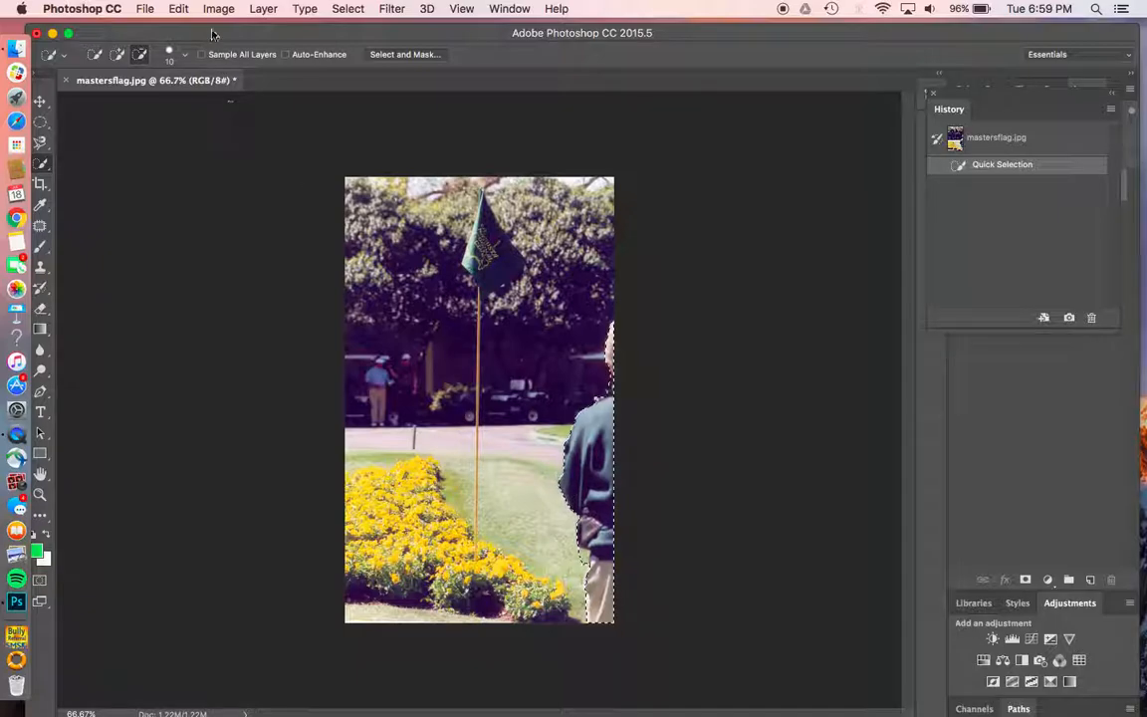
Start Content-Aware Scale on the selected man and commit it without resizing
left_click(176, 10)
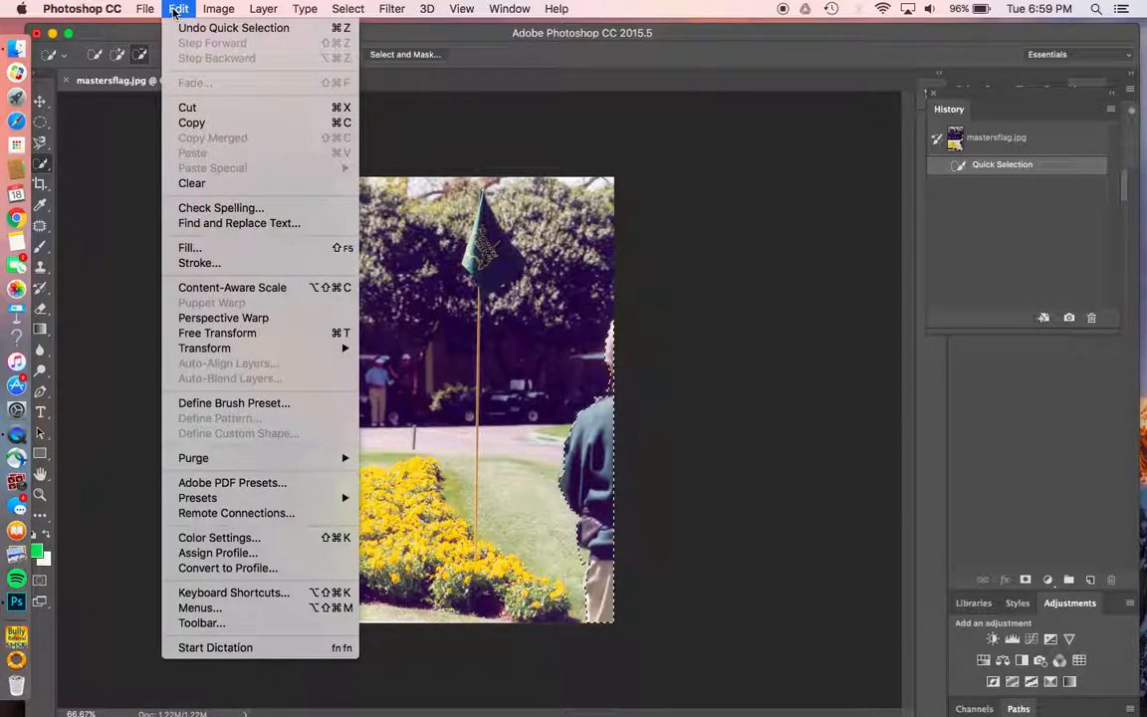
left_click(206, 288)
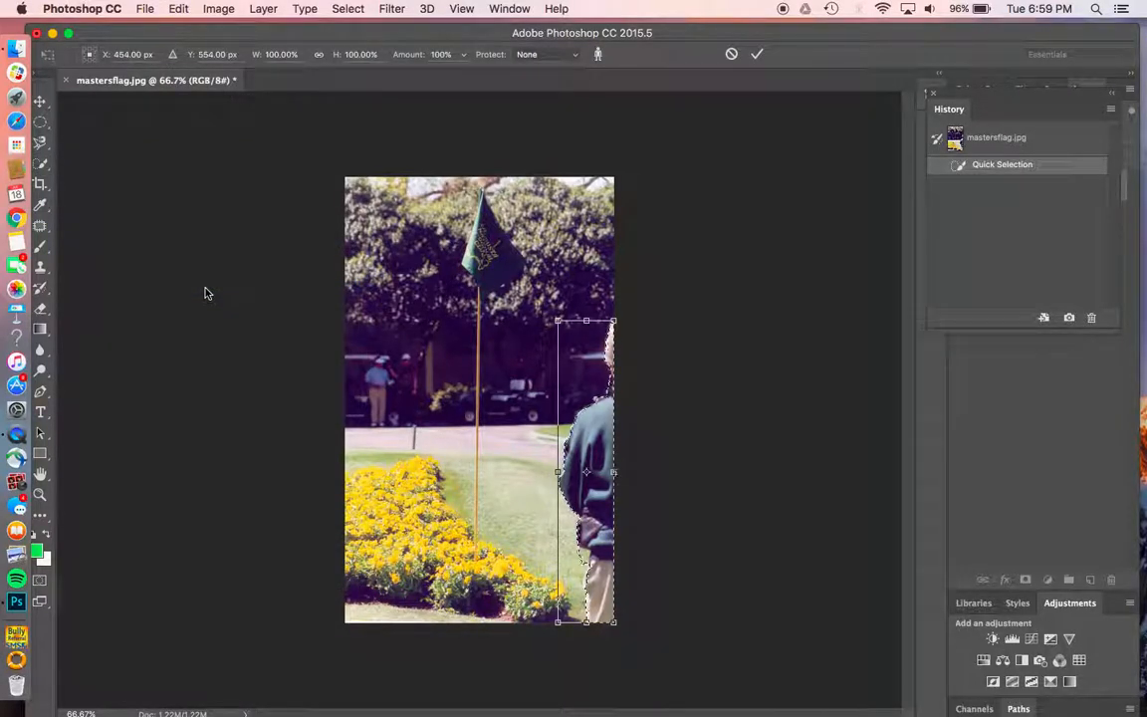
left_click(169, 9)
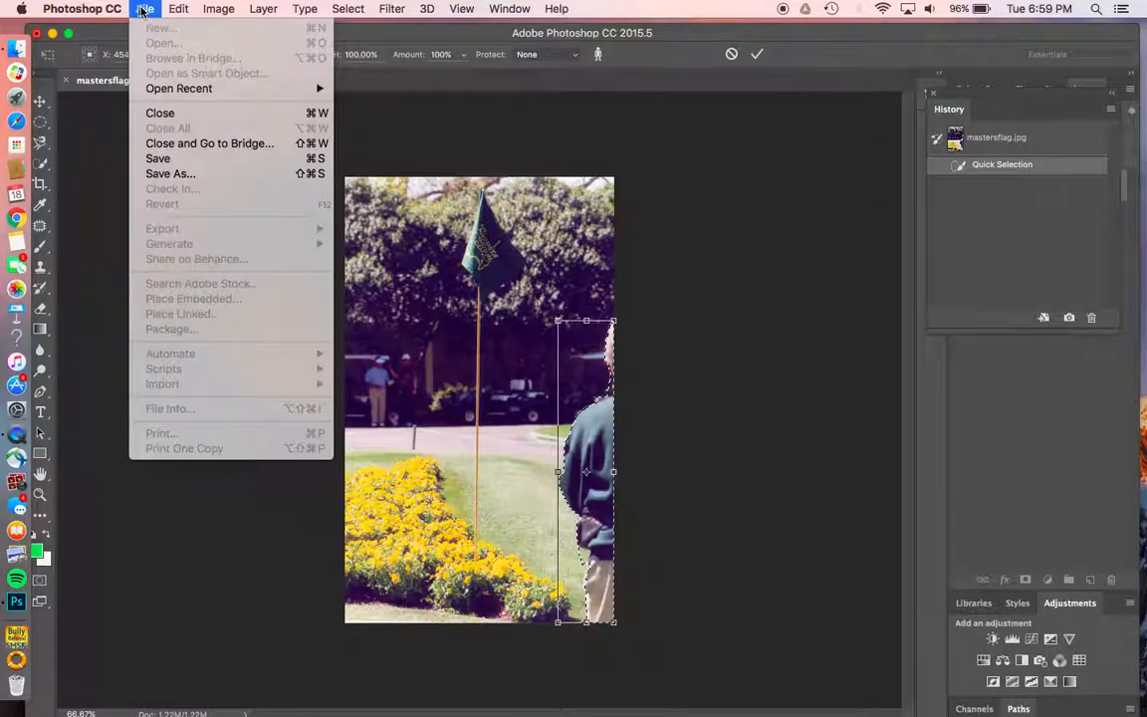
left_click(743, 576)
left_click(758, 54)
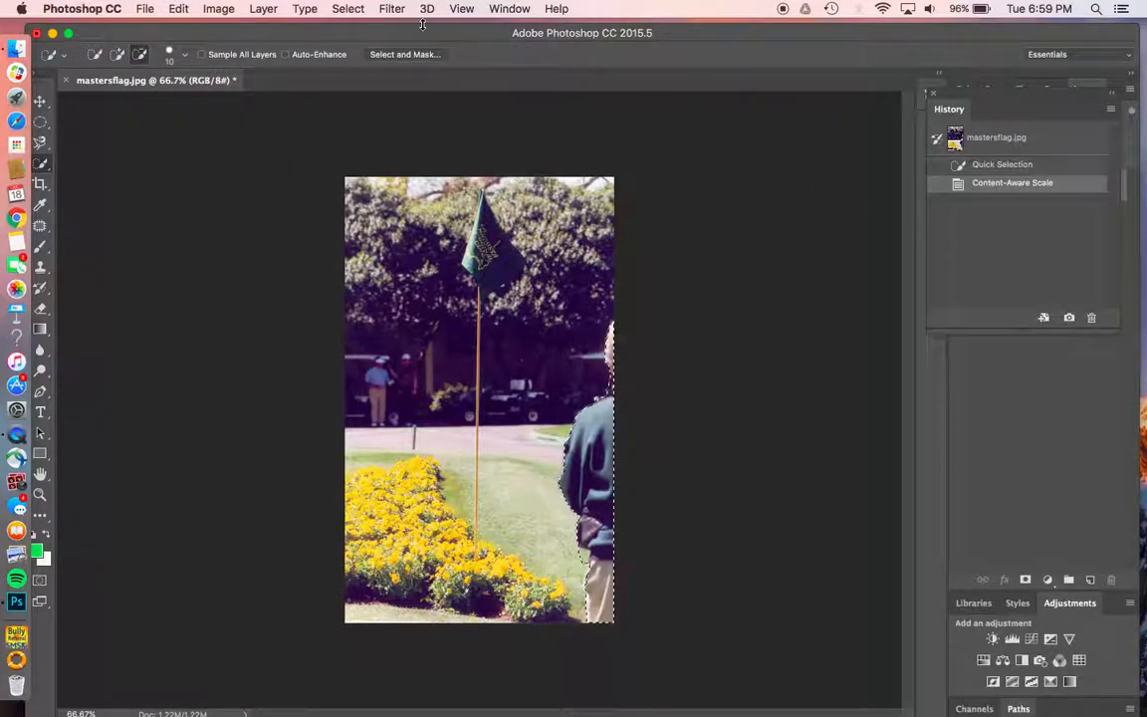
Fill the selected man using Content-Aware contents with Color Adaptation, Normal mode and 100% opacity, and deselect
left_click(178, 9)
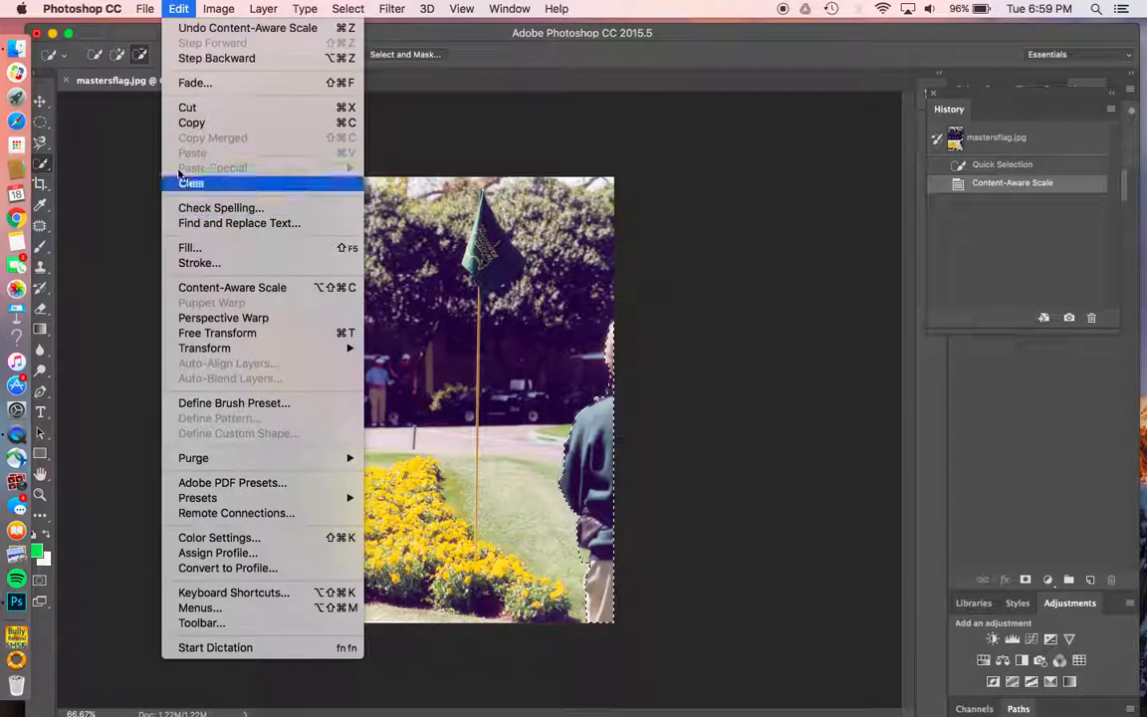
left_click(186, 248)
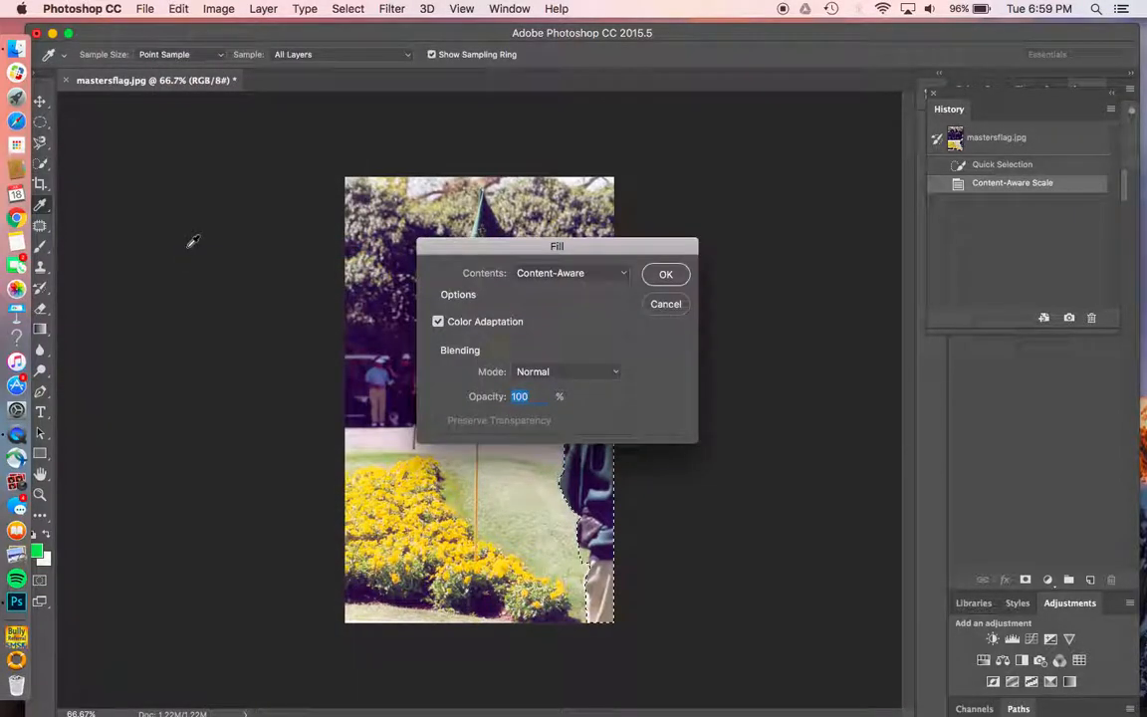
left_click_drag(602, 247, 821, 154)
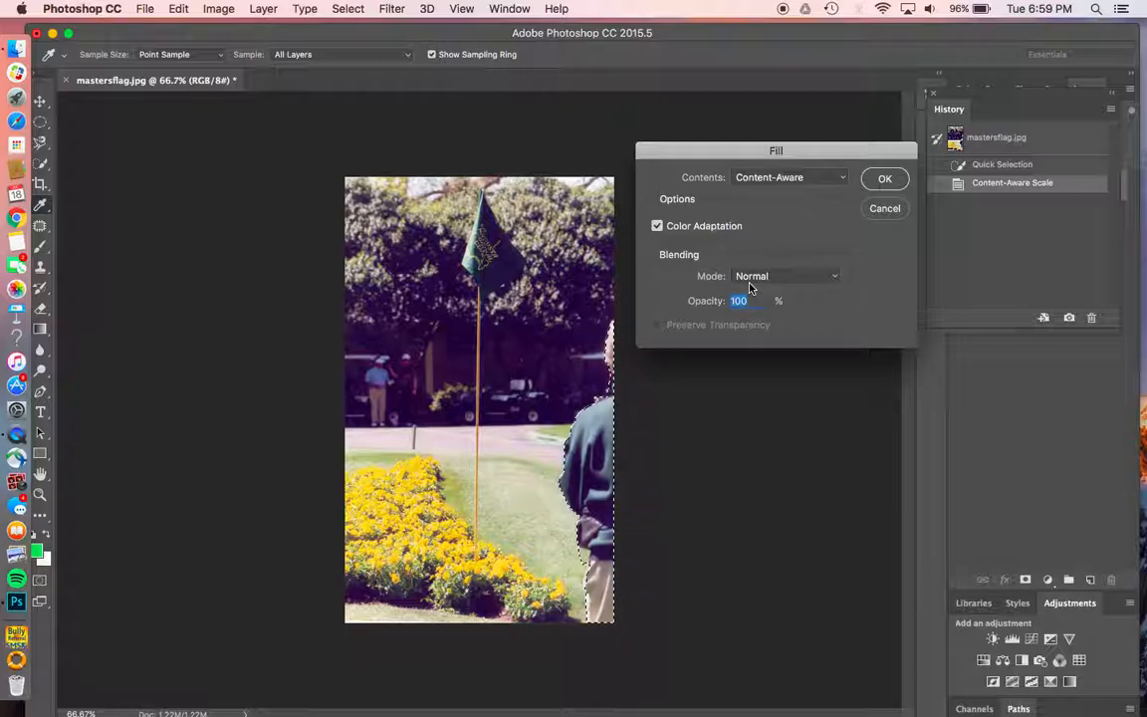
left_click(884, 179)
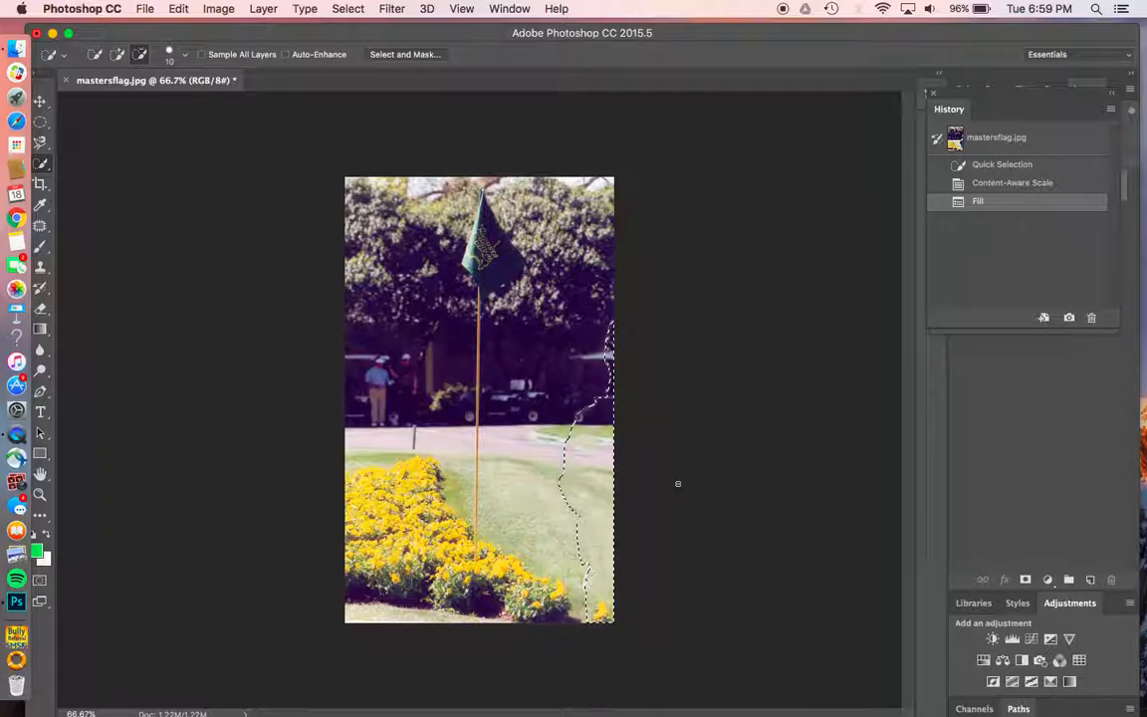
key("super+d")
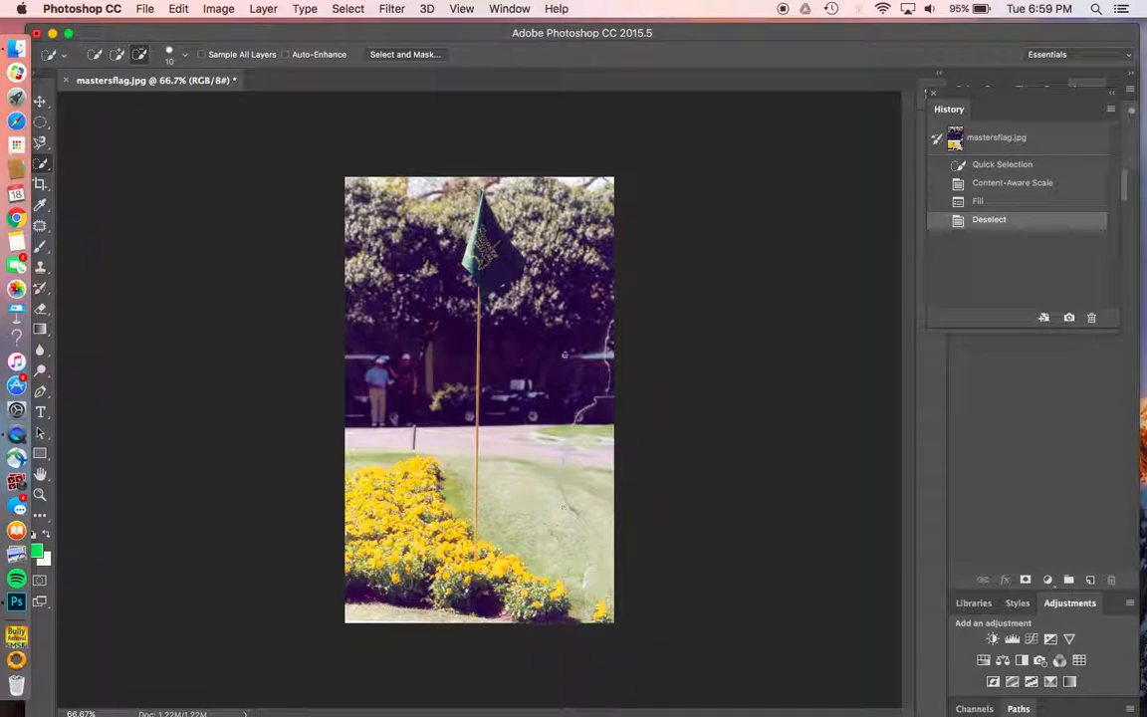
Return the photo to its Quick Selection state in the History
left_click(1001, 166)
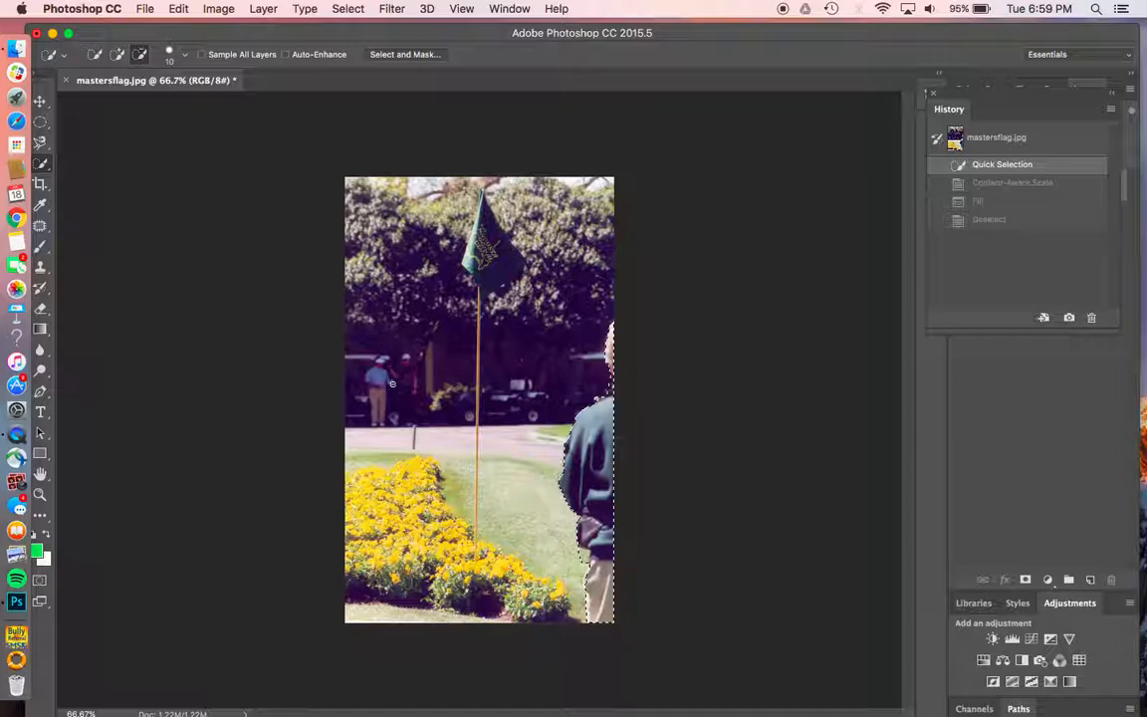
left_click(40, 265)
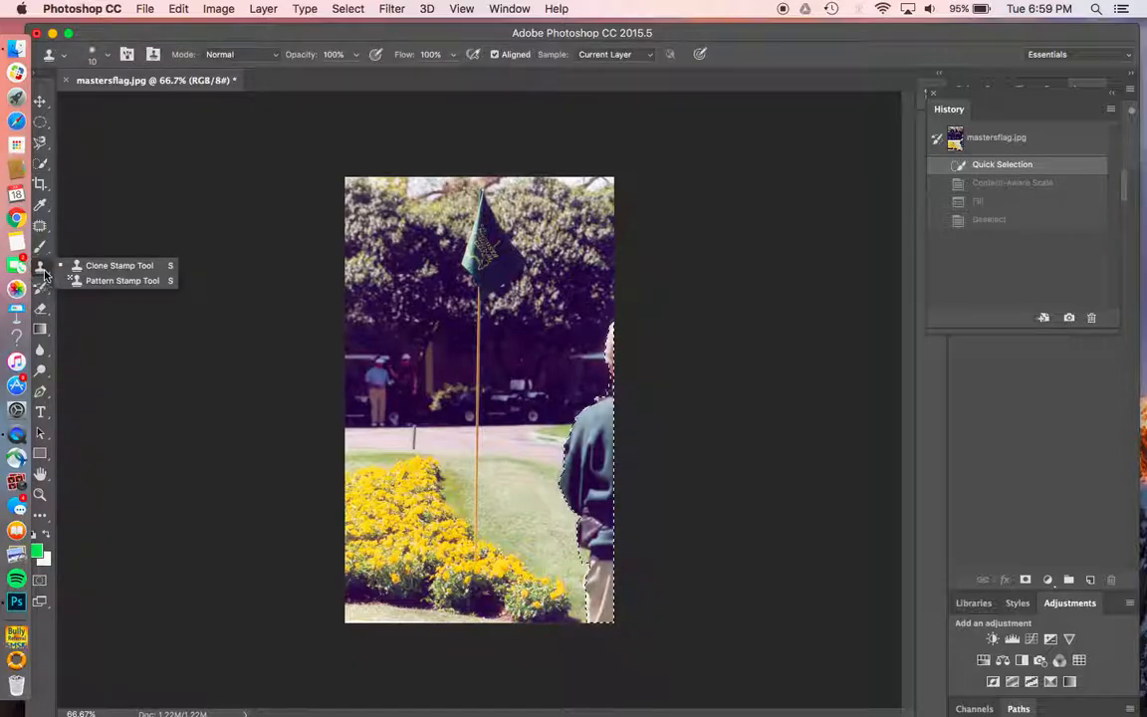
left_click(43, 166)
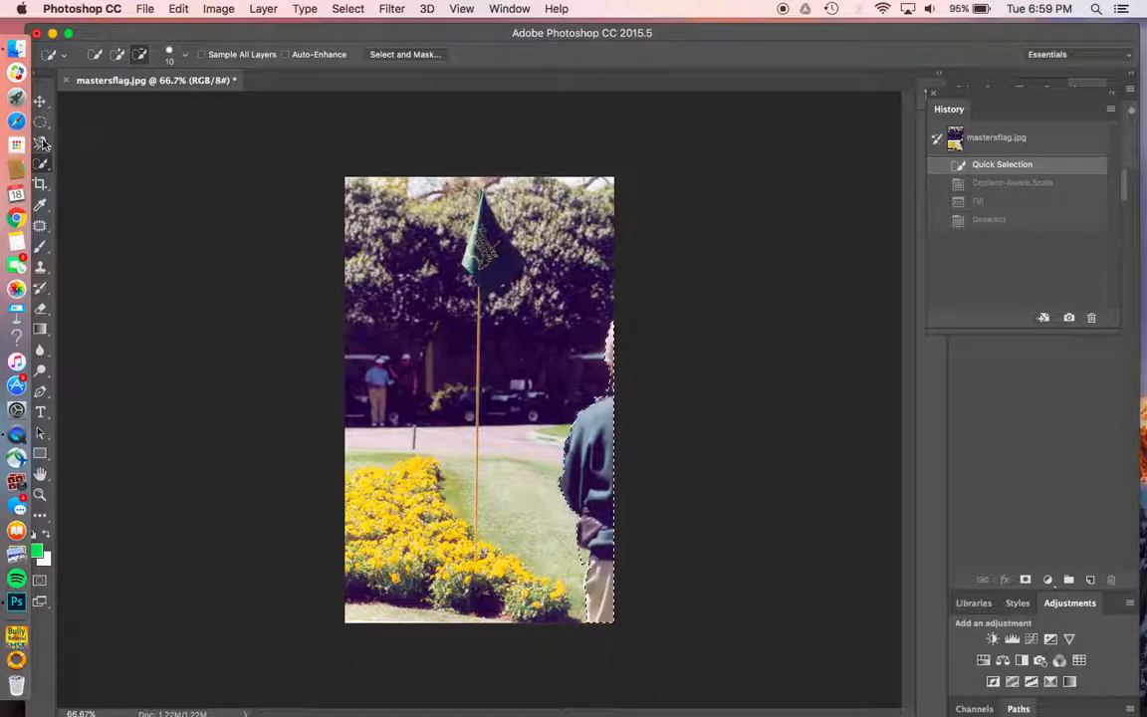
Revert to the original mastersflag.jpg snapshot and outline the standing man from head to trousers with the Magnetic Lasso tool
left_click(42, 143)
left_click(106, 142)
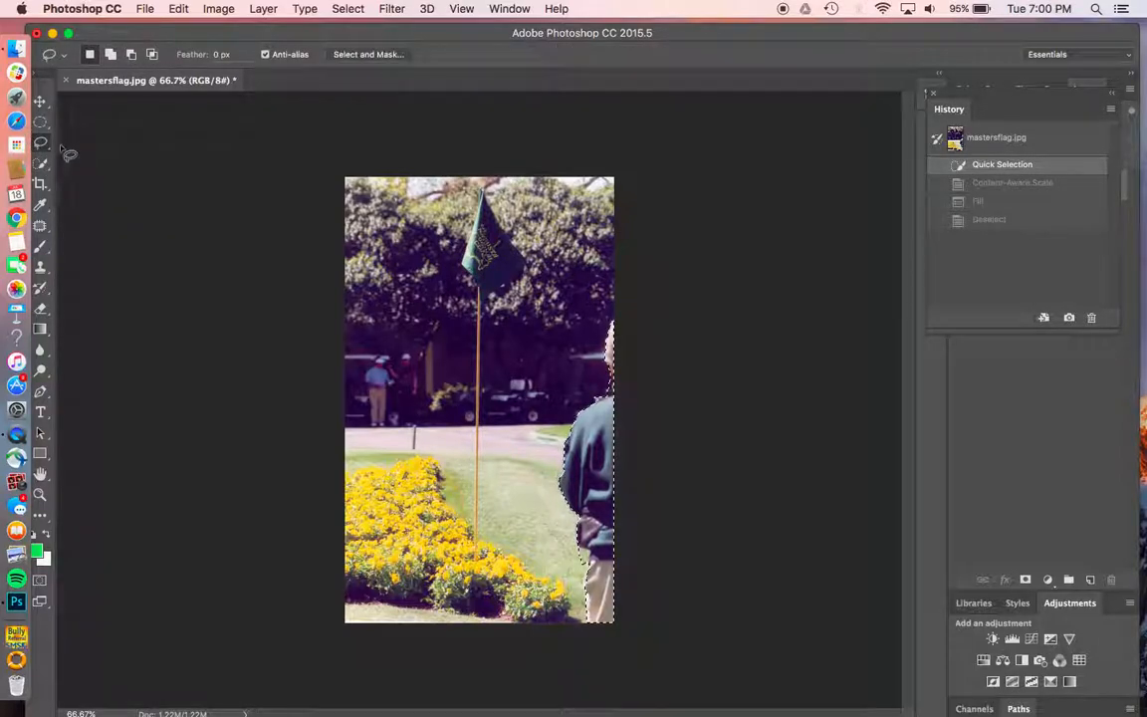
left_click(50, 148)
left_click(105, 171)
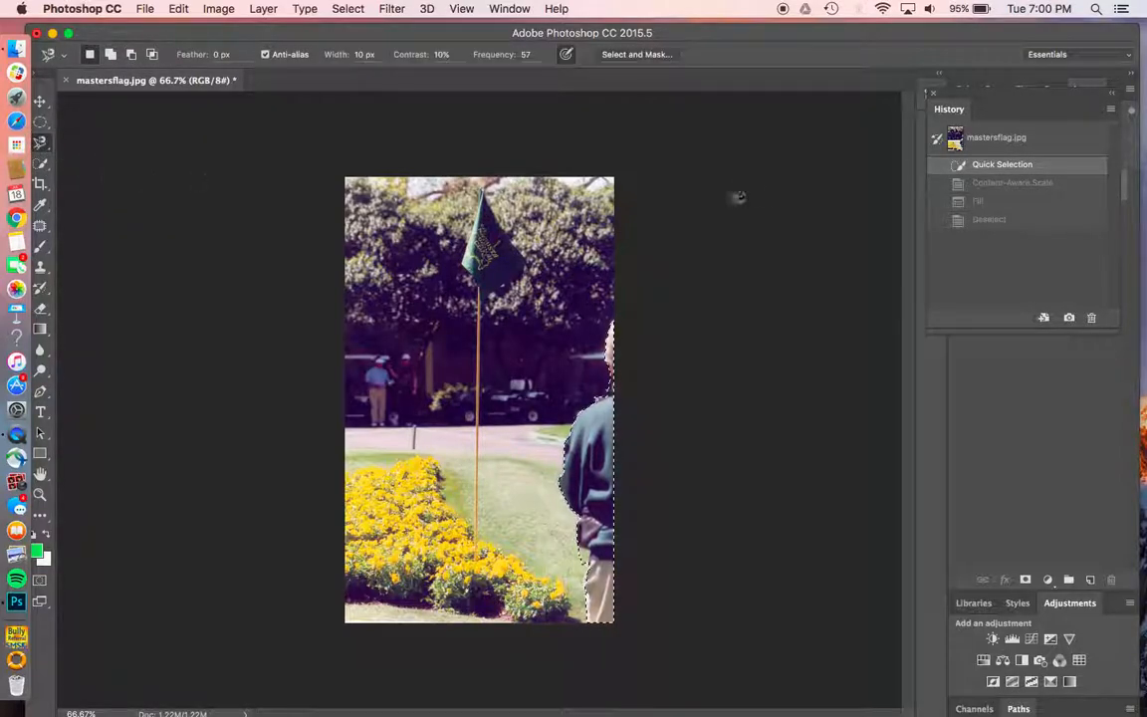
left_click(1032, 138)
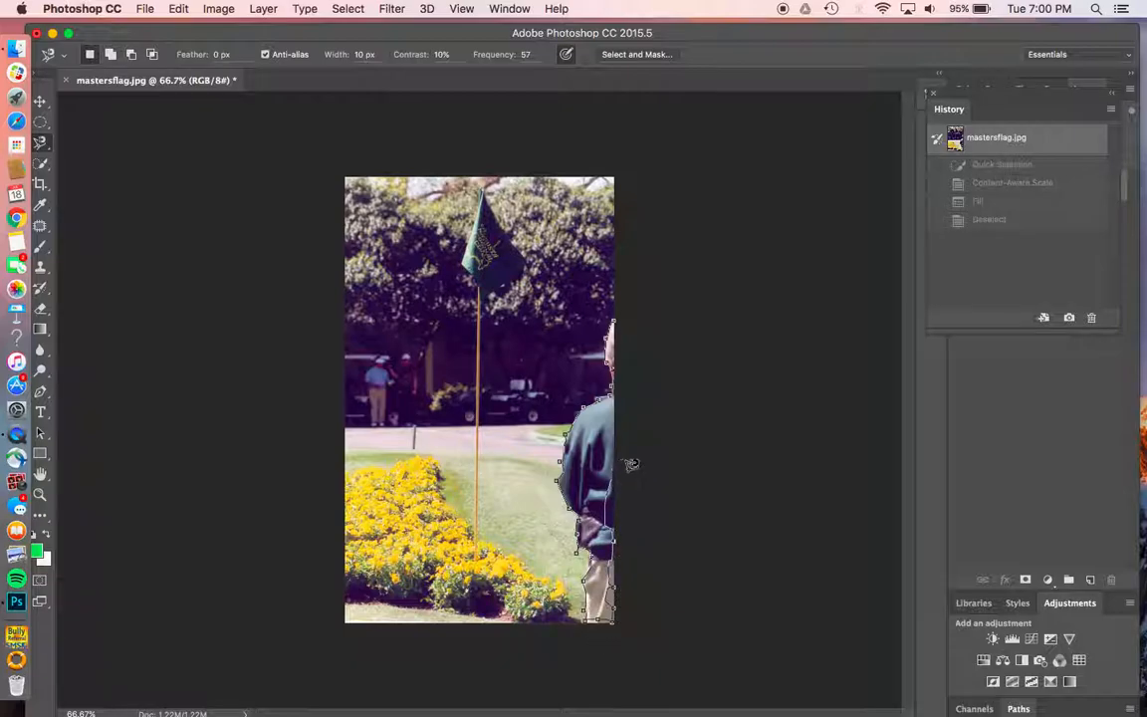
double_click(622, 330)
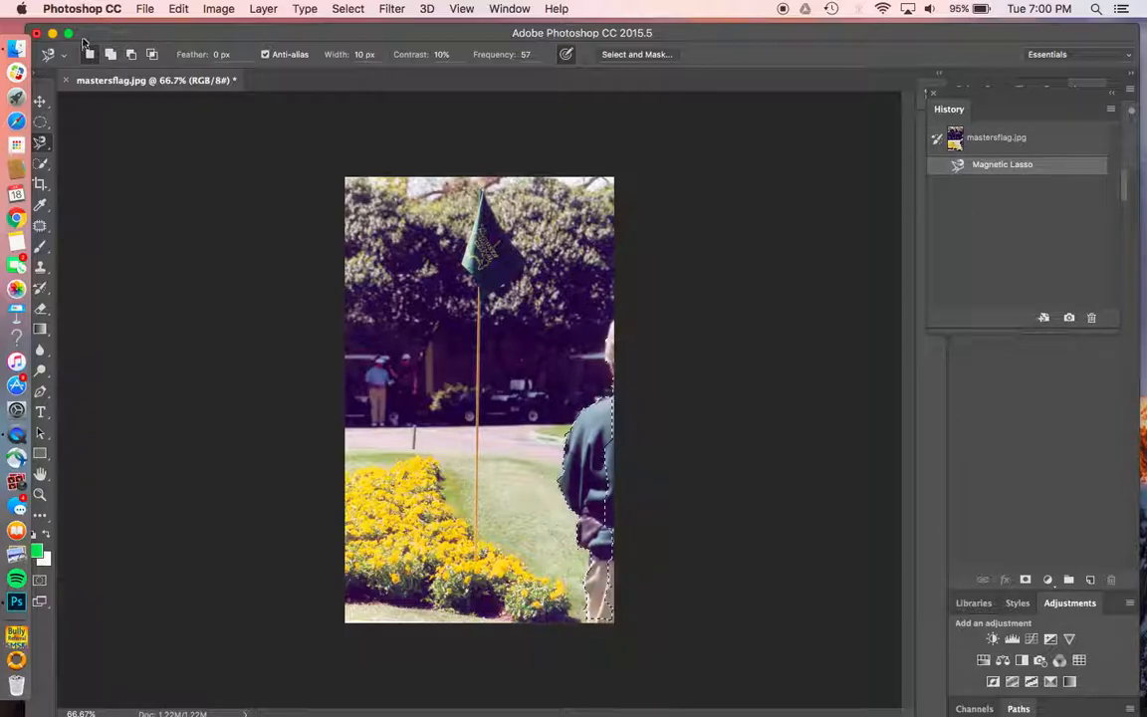
Fill the lassoed man using Content-Aware contents with Color Adaptation, Normal mode and 100% opacity, and deselect
left_click(178, 9)
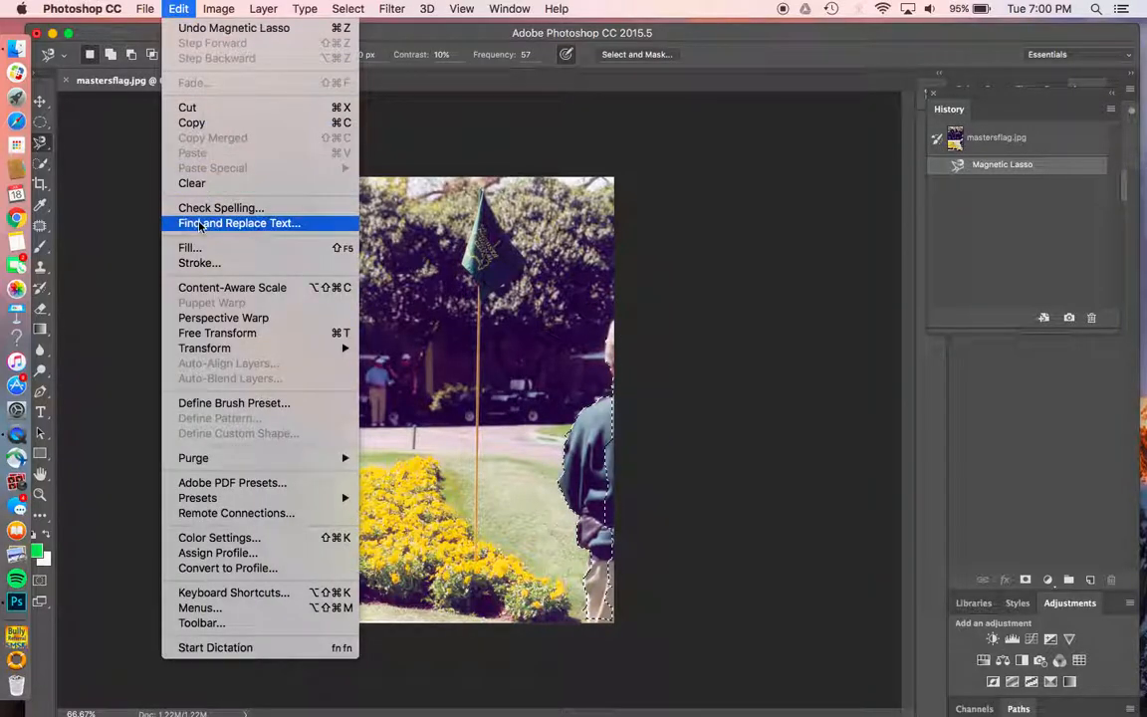
left_click(195, 248)
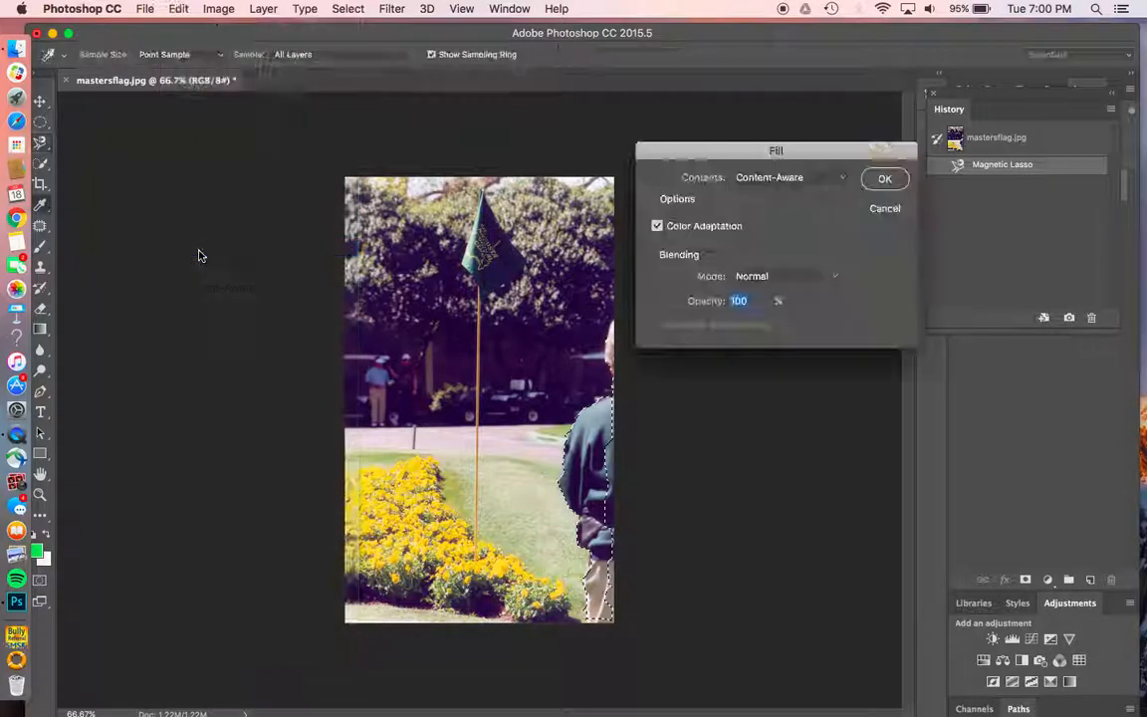
left_click(883, 179)
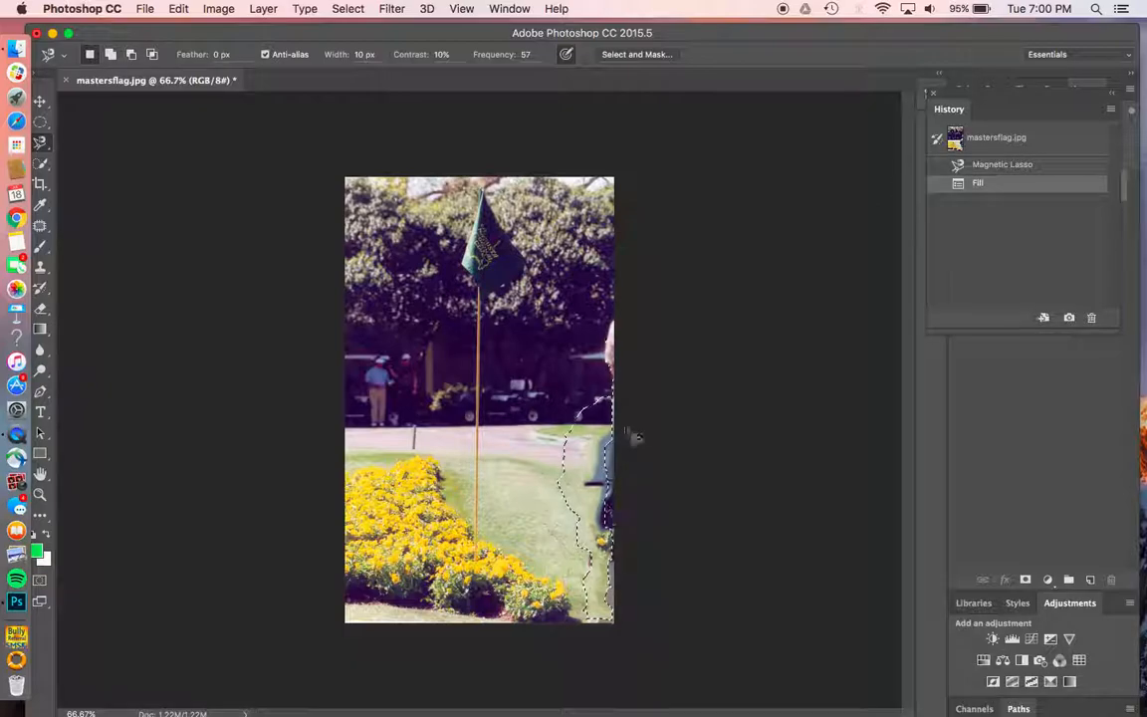
key("super+d")
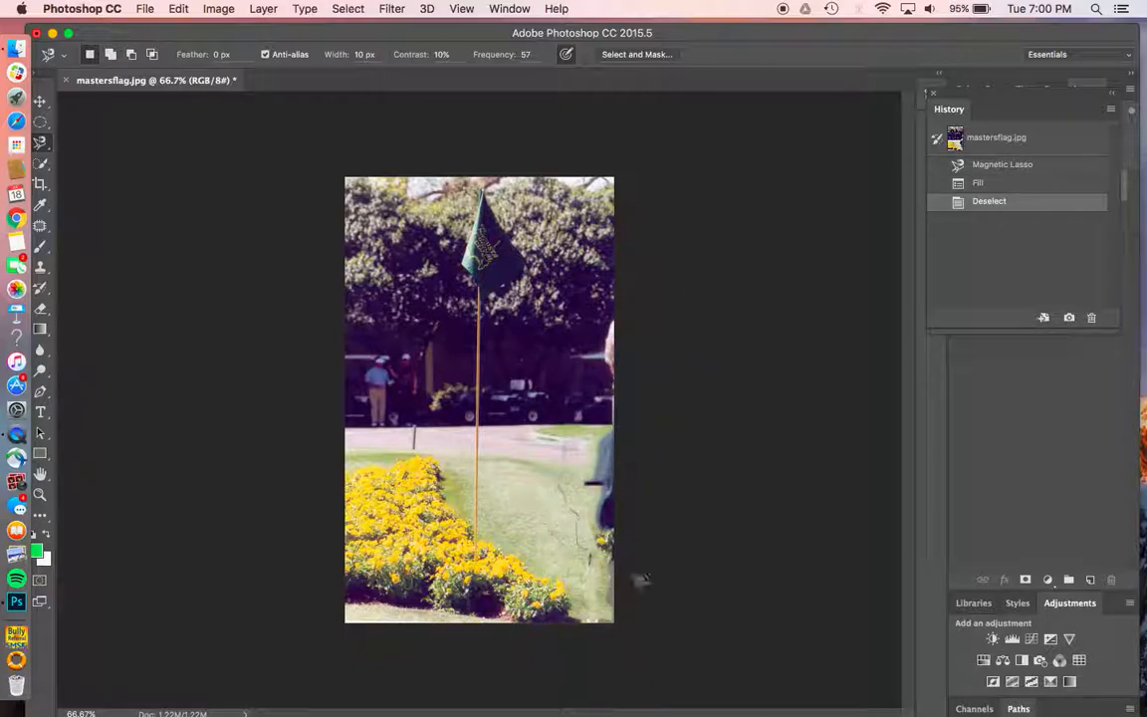